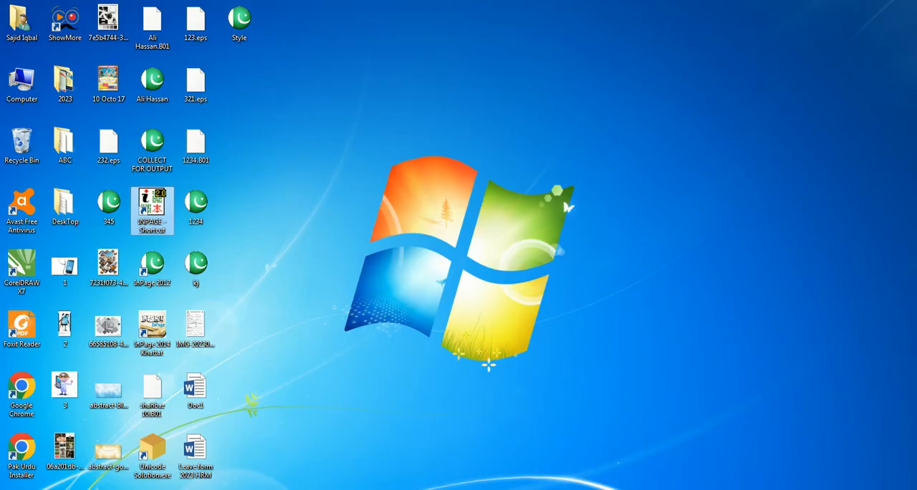
Step: Launch InPage from the desktop and open the recent document MASNOON DUAIN.INP
{"action": "right_click", "coordinate": [194, 489]}
{"action": "left_click", "coordinate": [187, 474]}
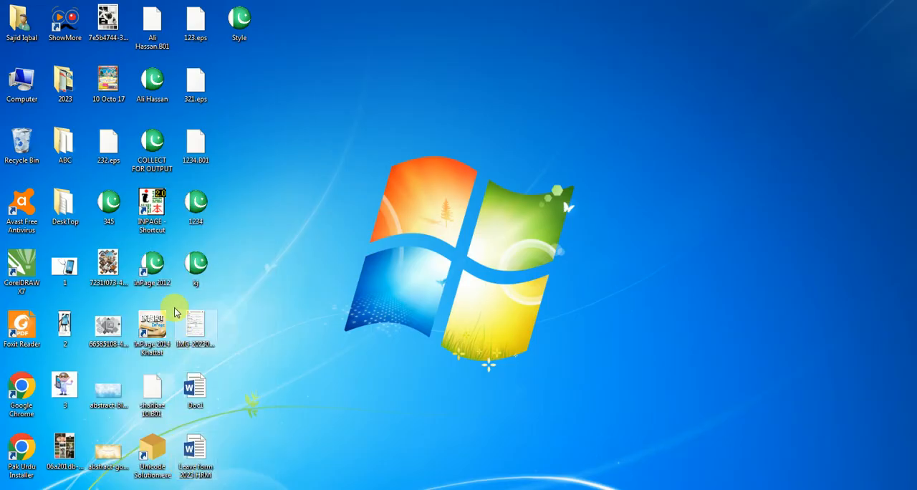
{"action": "double_click", "coordinate": [156, 217]}
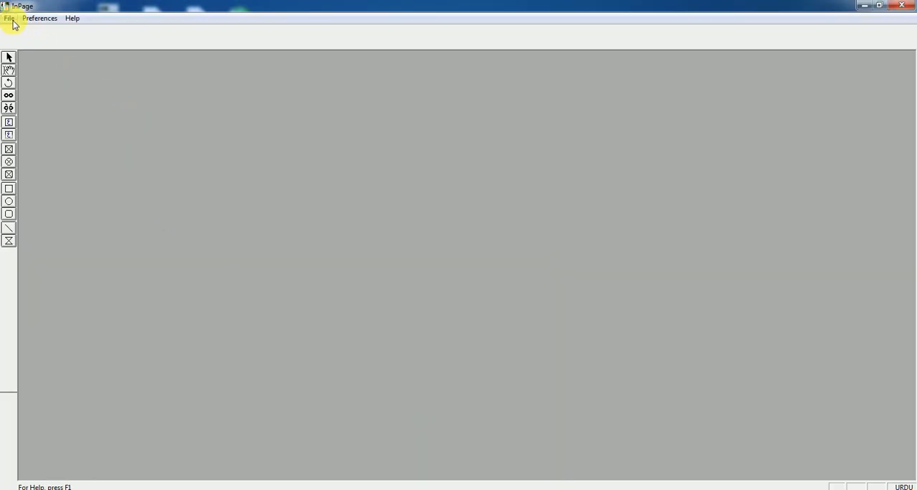
{"action": "left_click", "coordinate": [10, 19]}
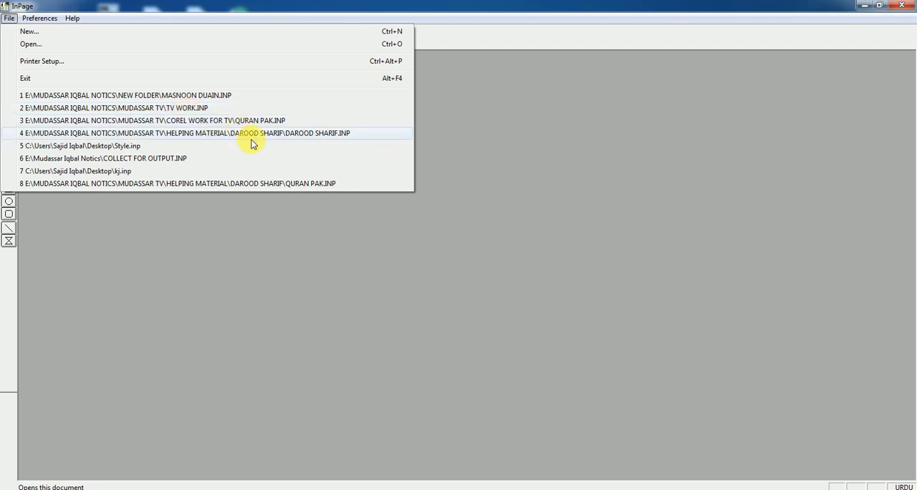
{"action": "left_click", "coordinate": [170, 95]}
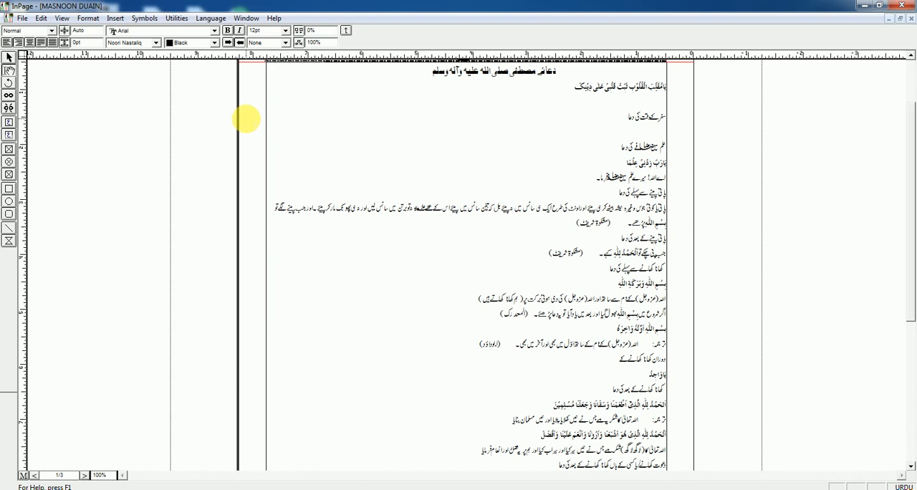
{"action": "left_click", "coordinate": [116, 20]}
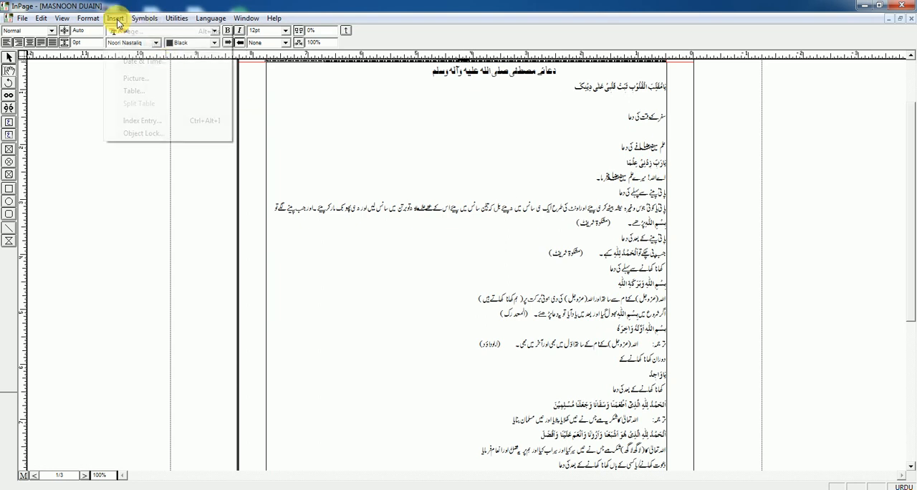
{"action": "left_click", "coordinate": [137, 80]}
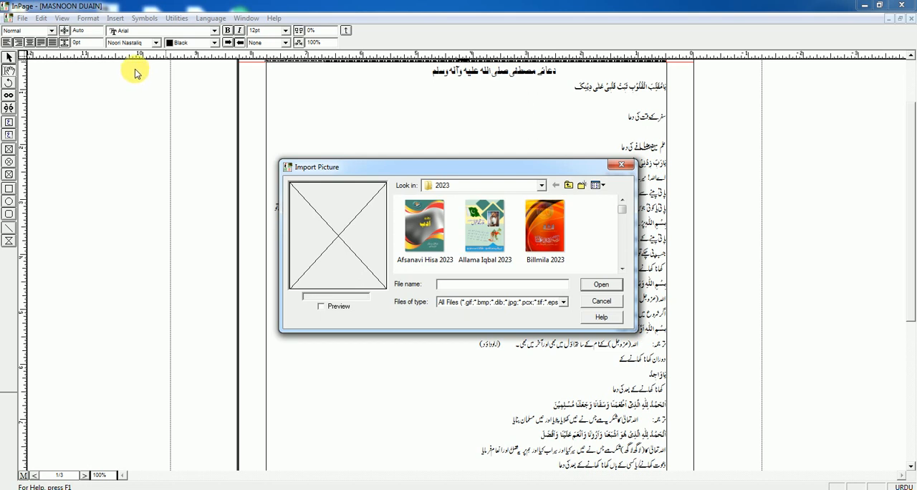
{"action": "left_click", "coordinate": [602, 303]}
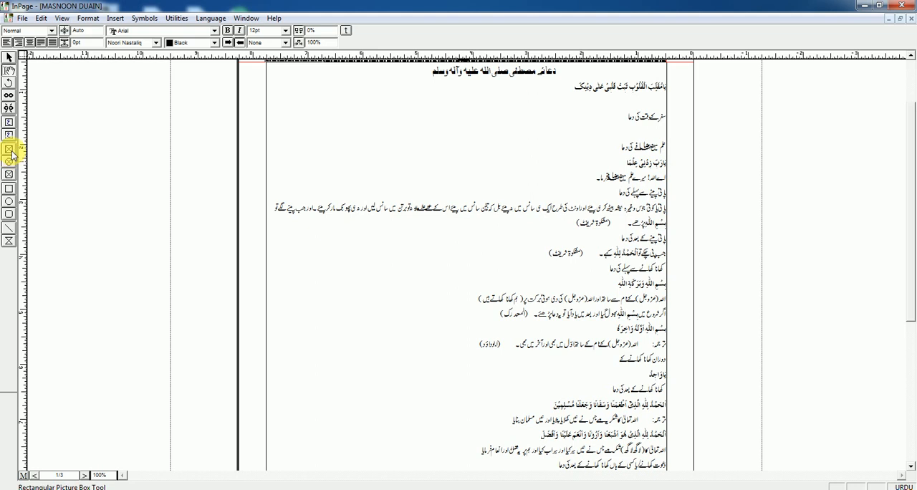
Step: Draw a rectangular, an elliptical and a rounded-corner picture box one below another along the left side of the page
{"action": "left_click", "coordinate": [9, 150]}
{"action": "left_click_drag", "start_coordinate": [258, 118], "coordinate": [406, 209]}
{"action": "left_click", "coordinate": [205, 168]}
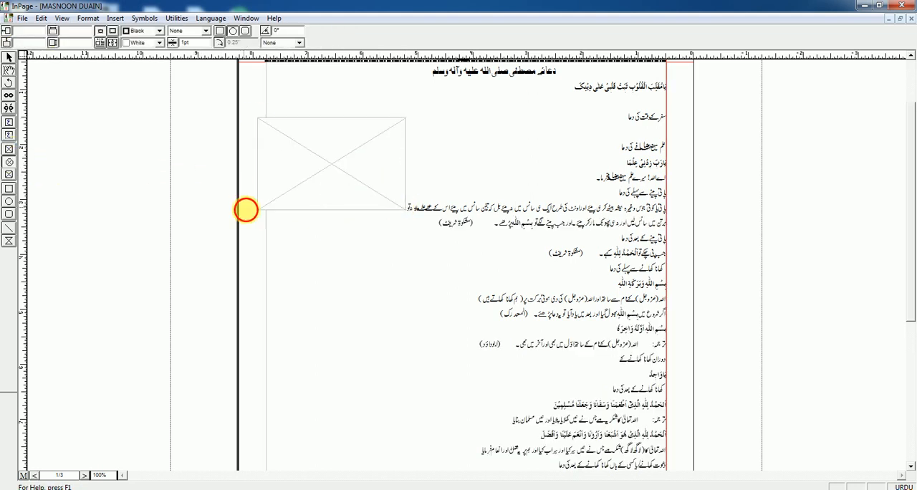
{"action": "left_click_drag", "start_coordinate": [246, 209], "coordinate": [331, 291]}
{"action": "left_click", "coordinate": [9, 175]}
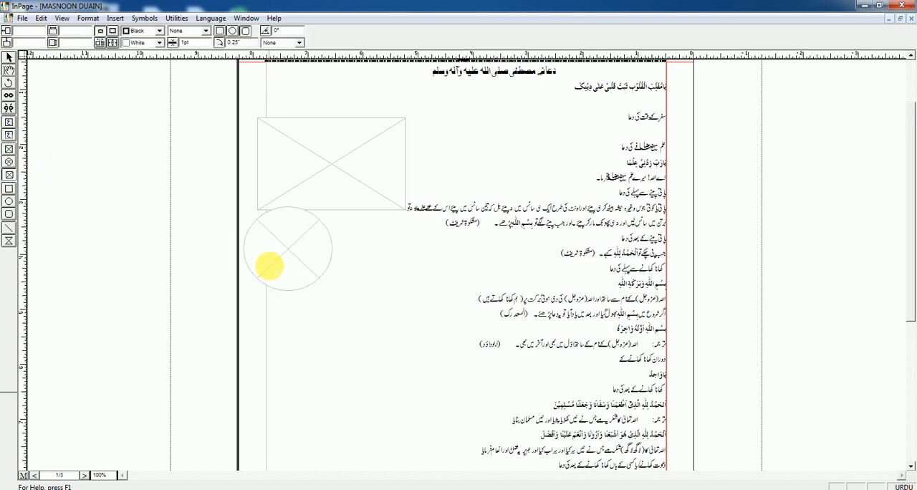
{"action": "left_click_drag", "start_coordinate": [279, 273], "coordinate": [360, 328]}
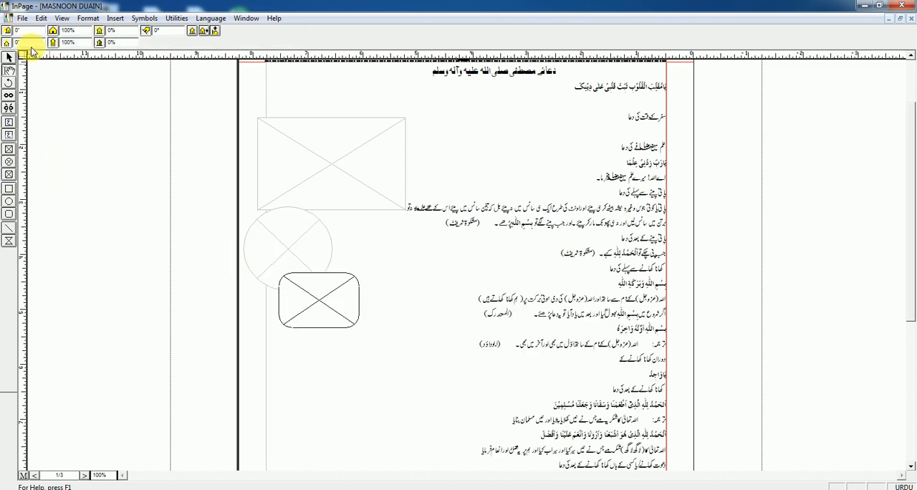
Step: Place the picture Billmila 2023 from the 2023 folder as a free object over the page, and delete it again
{"action": "left_click", "coordinate": [23, 18]}
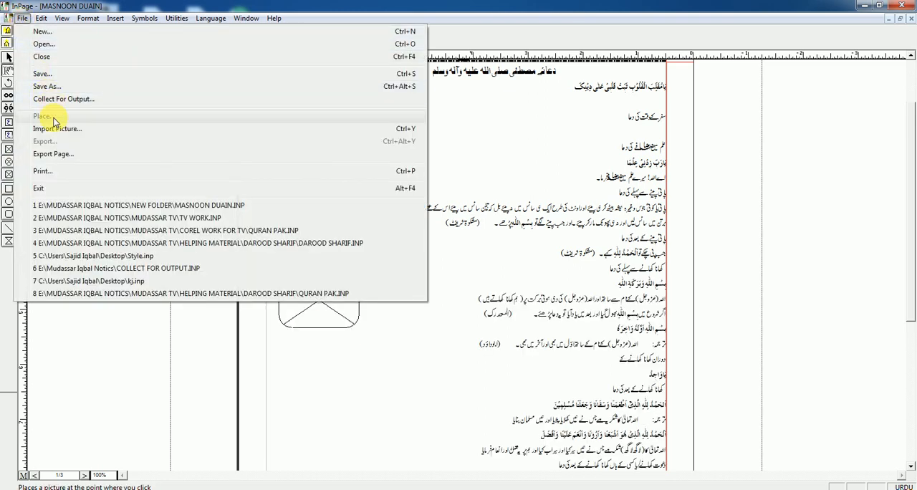
{"action": "left_click", "coordinate": [461, 158]}
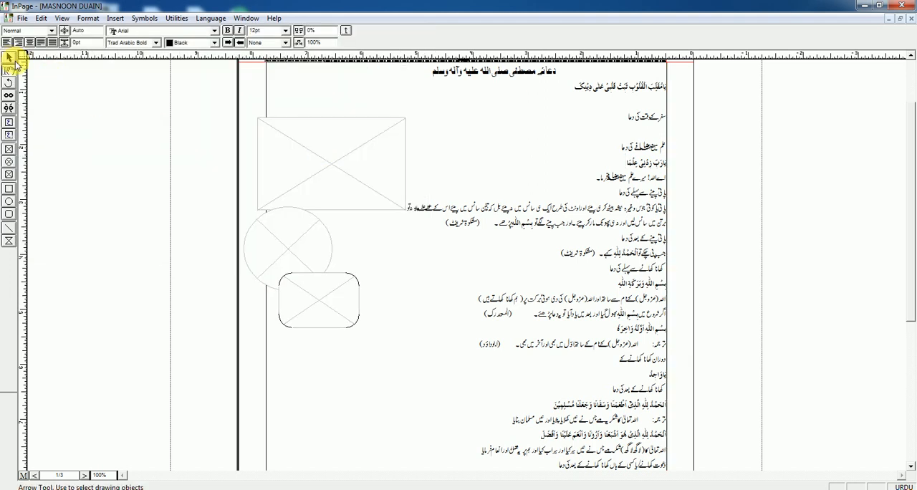
{"action": "left_click", "coordinate": [12, 61]}
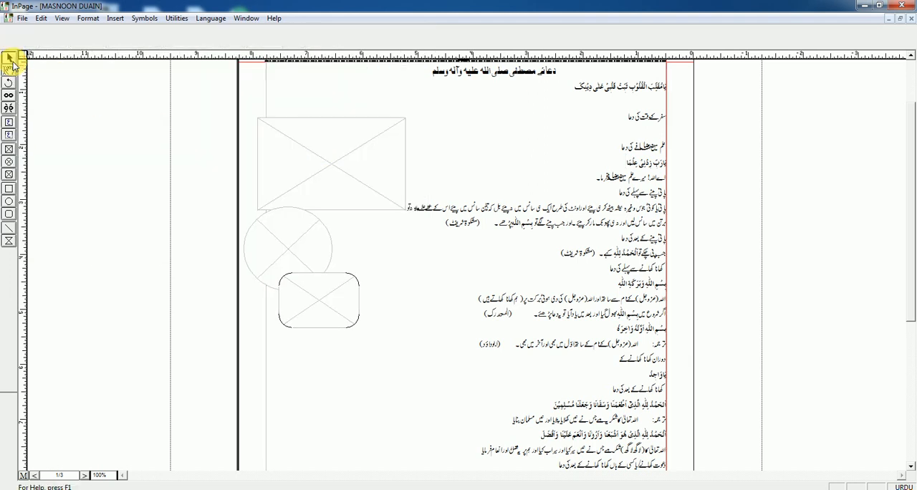
{"action": "left_click", "coordinate": [22, 18]}
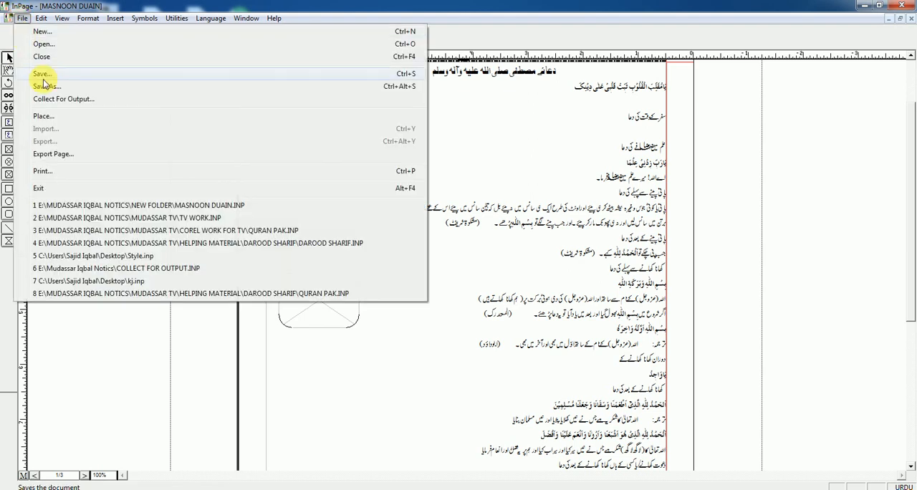
{"action": "left_click", "coordinate": [45, 116]}
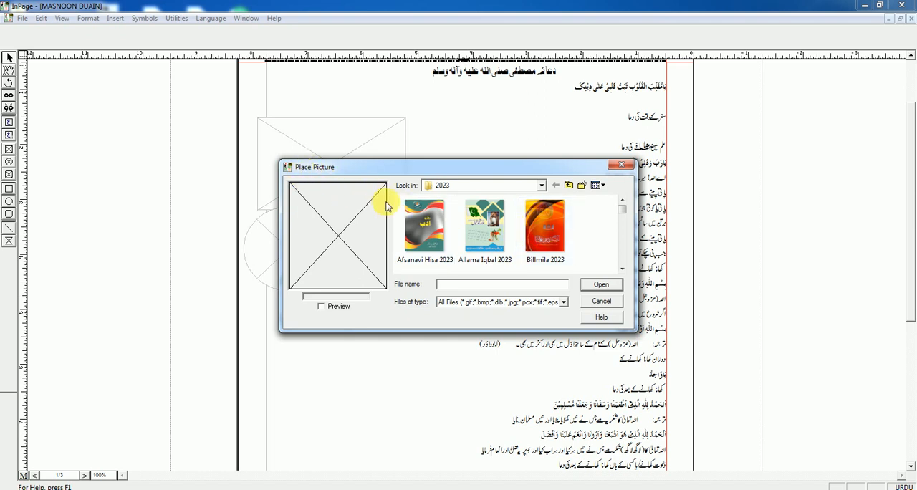
{"action": "left_click", "coordinate": [549, 222]}
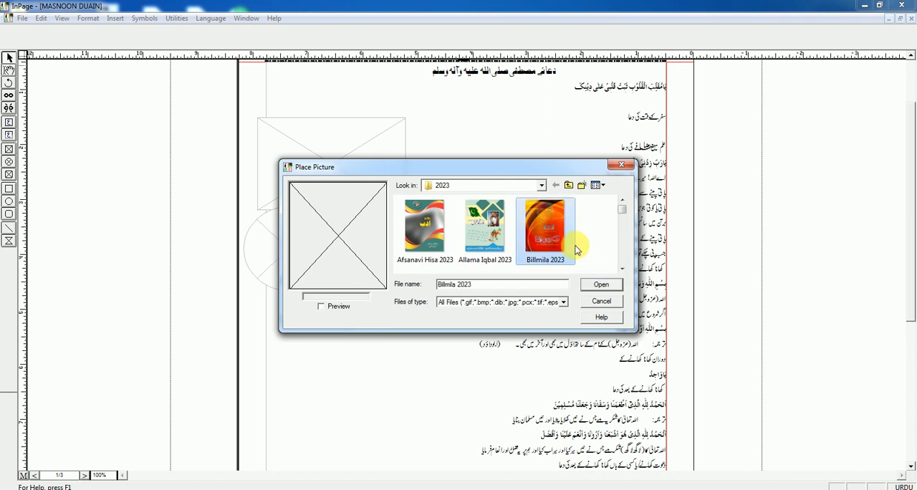
{"action": "left_click", "coordinate": [602, 284]}
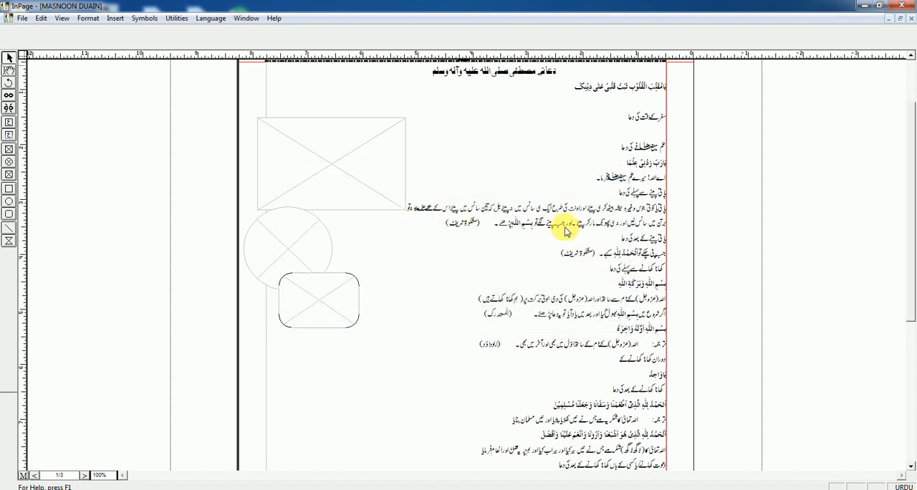
{"action": "left_click", "coordinate": [516, 117]}
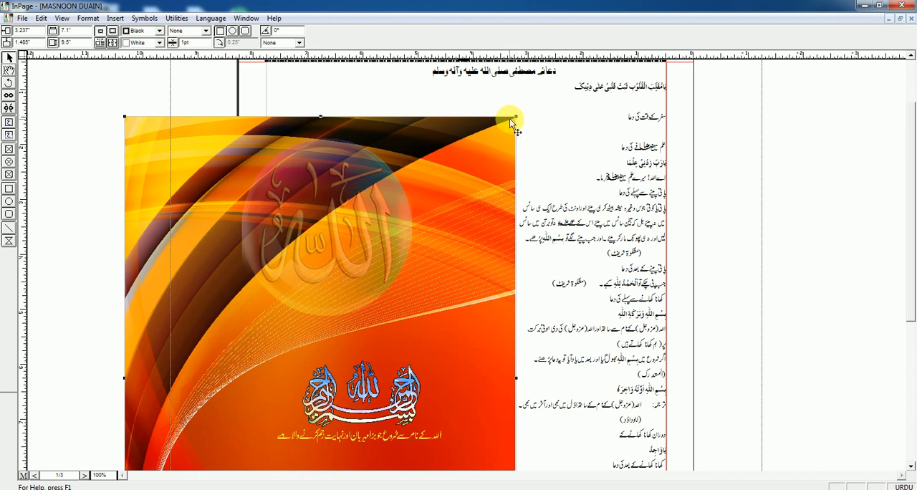
{"action": "key", "text": "Delete"}
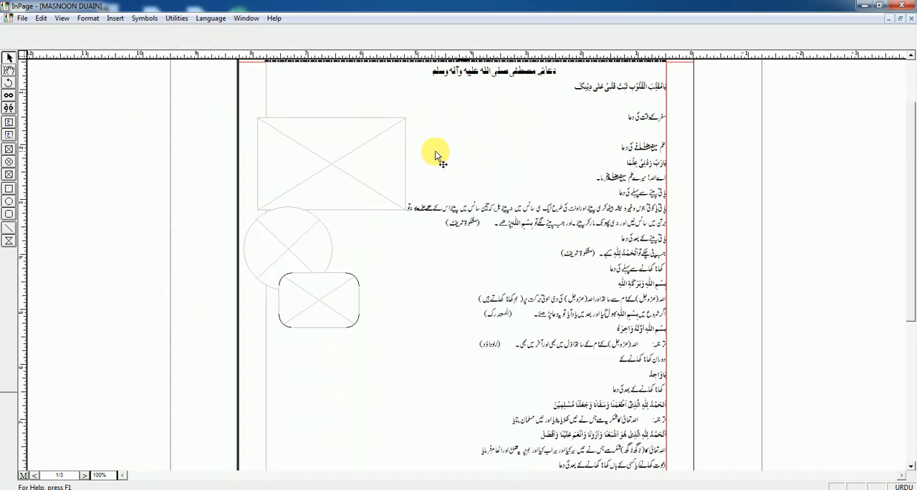
{"action": "left_click", "coordinate": [10, 58]}
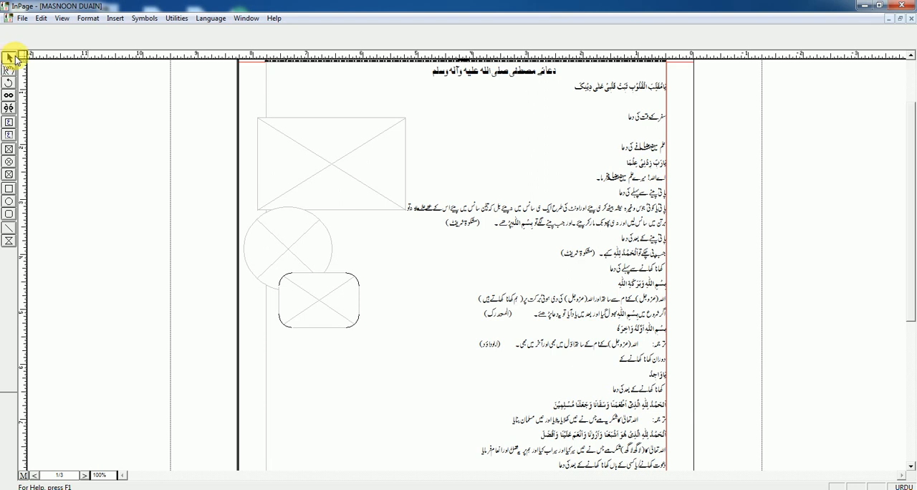
{"action": "left_click", "coordinate": [22, 18]}
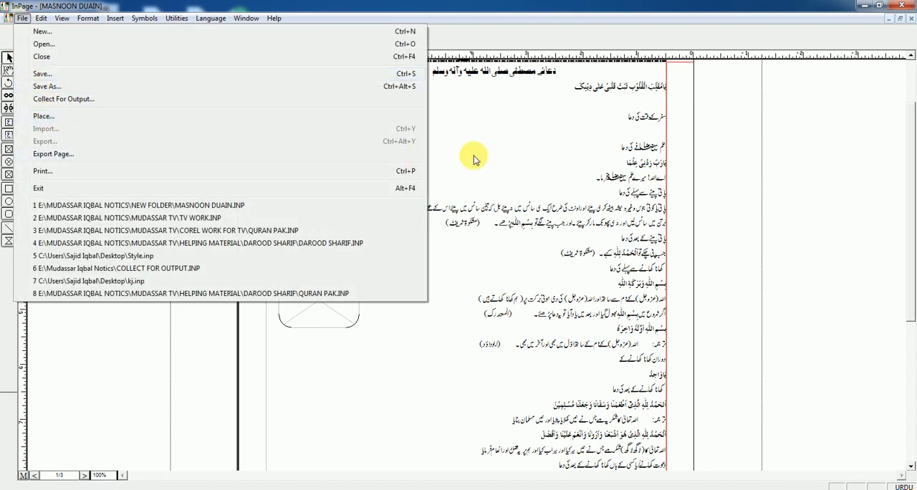
{"action": "left_click", "coordinate": [516, 155]}
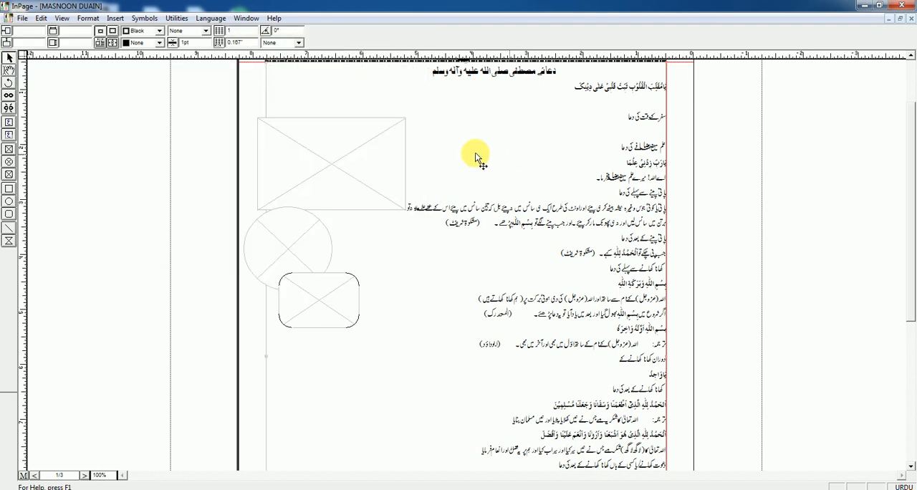
Step: Insert the picture "6 Lakh durood sharif ka sawab" from the desktop's ABC folder into the text, on the blank line below the first prayer
{"action": "left_click", "coordinate": [11, 70]}
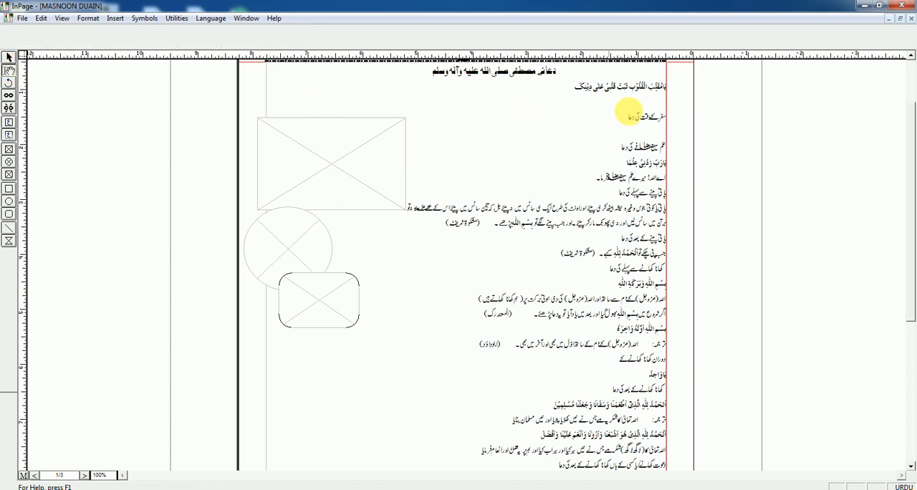
{"action": "left_click", "coordinate": [658, 101]}
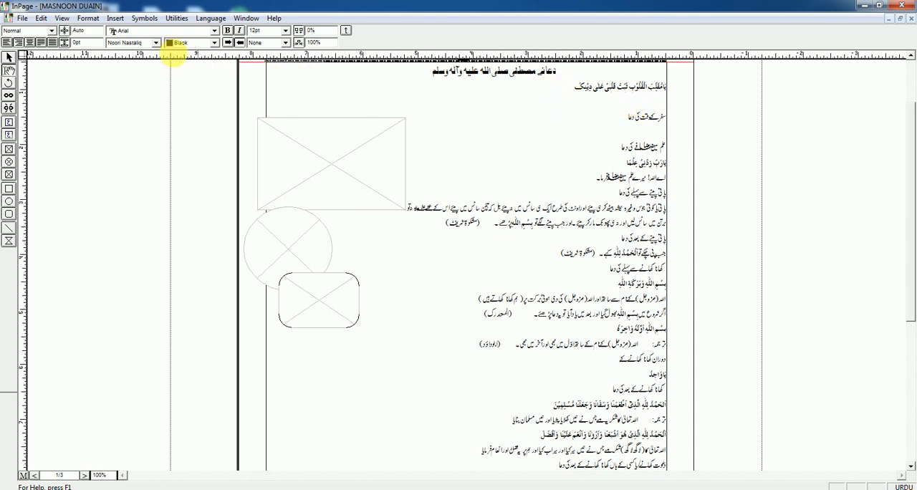
{"action": "left_click", "coordinate": [116, 18]}
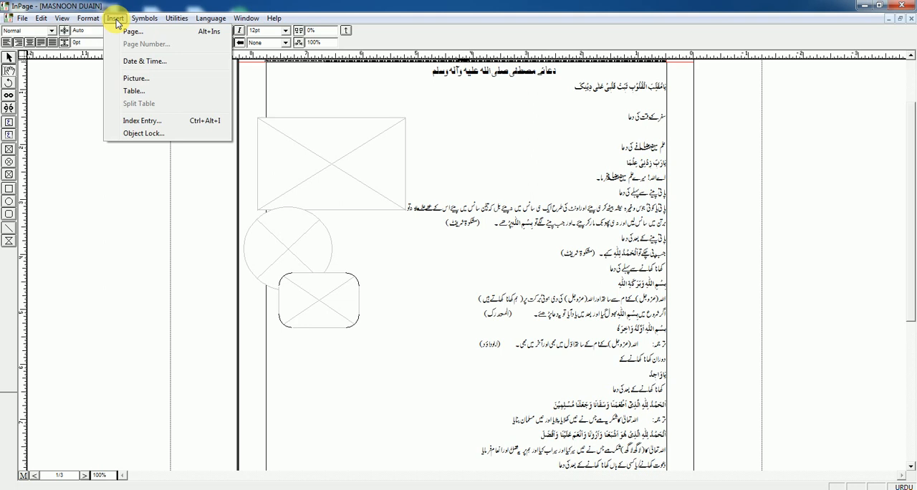
{"action": "left_click", "coordinate": [134, 78]}
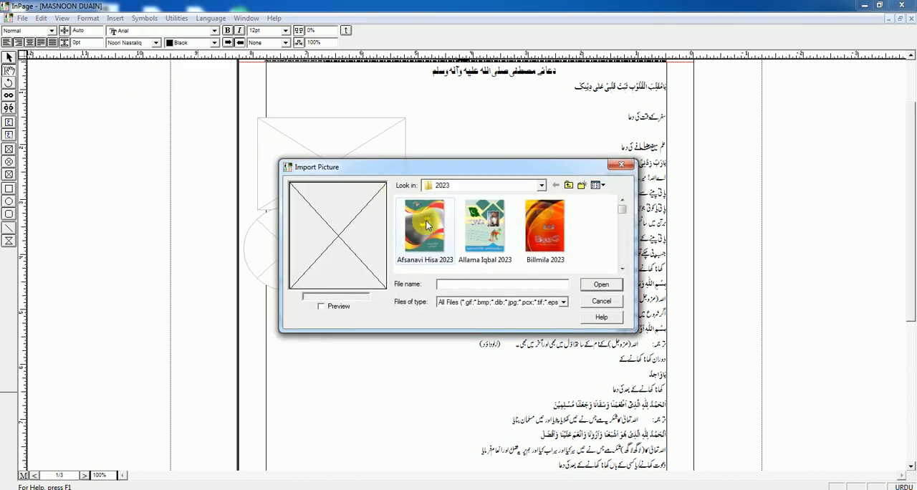
{"action": "left_click", "coordinate": [569, 185]}
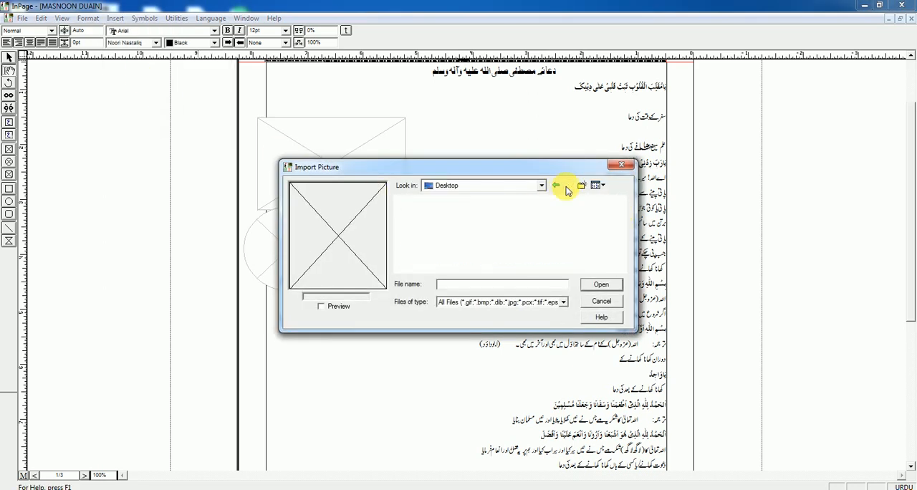
{"action": "left_click", "coordinate": [623, 268]}
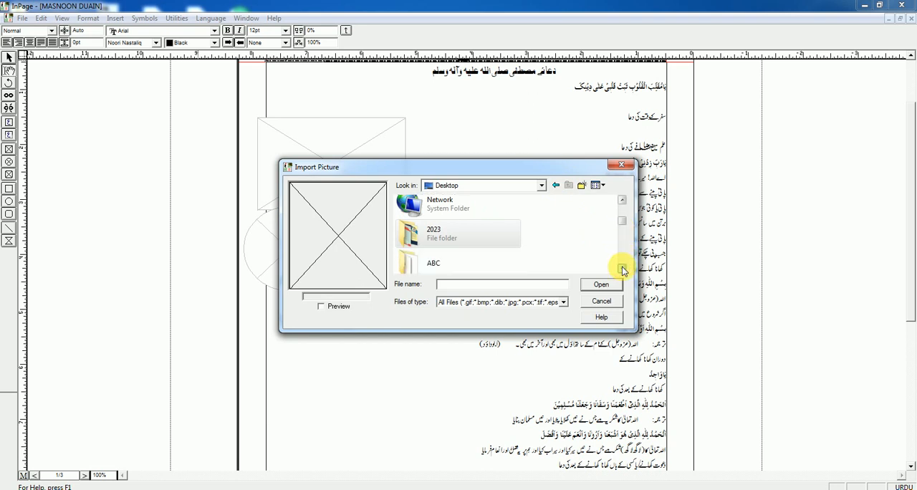
{"action": "left_click", "coordinate": [622, 268]}
{"action": "double_click", "coordinate": [436, 240]}
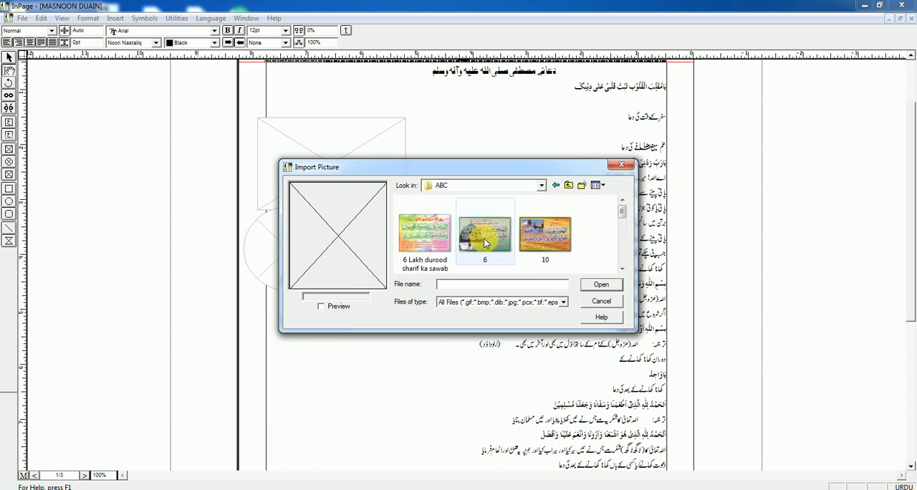
{"action": "left_click", "coordinate": [484, 238]}
{"action": "left_click", "coordinate": [439, 239]}
{"action": "left_click", "coordinate": [600, 285]}
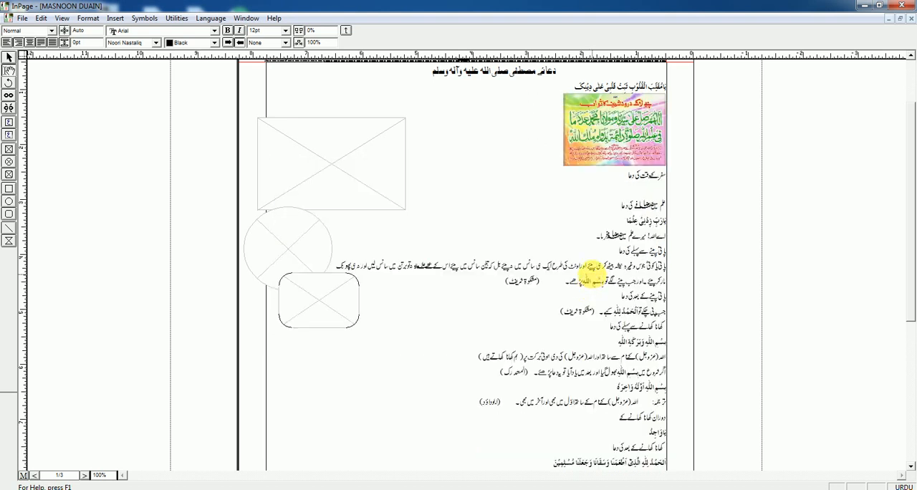
Step: Delete the picture inserted in the text and restore the blank line below the first prayer
{"action": "key", "text": "BackSpace"}
{"action": "key", "text": "BackSpace"}
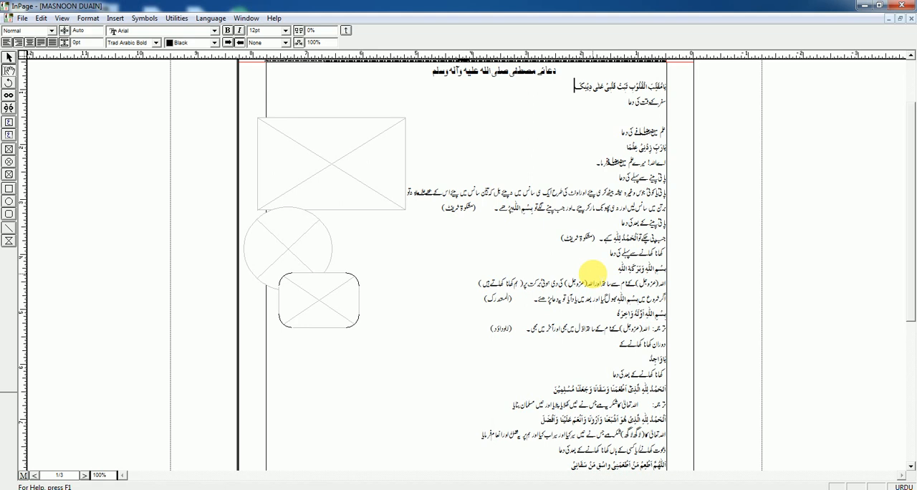
{"action": "key", "text": "Return"}
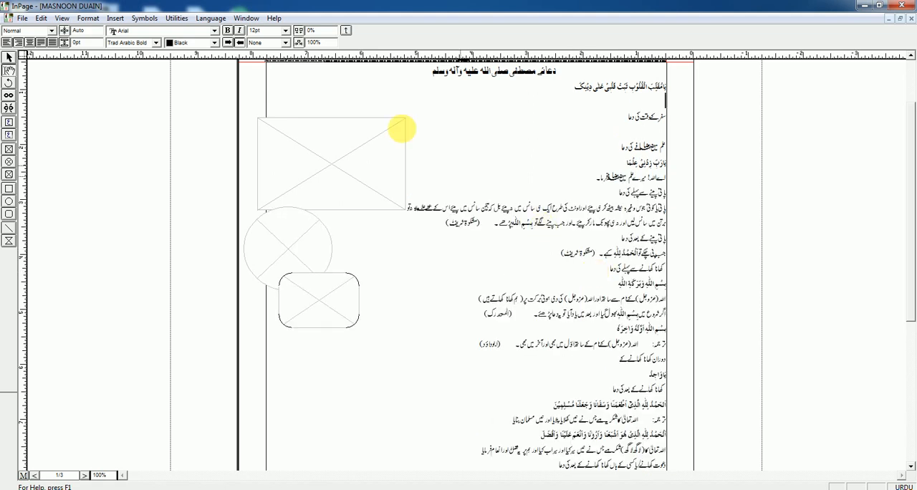
Step: Insert the picture 10 from the ABC folder into the text, on the blank line below the first prayer
{"action": "left_click", "coordinate": [117, 19]}
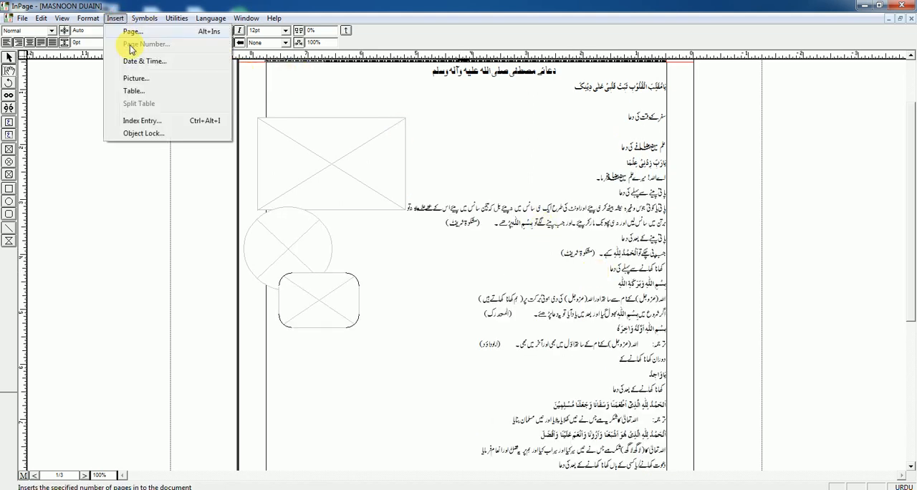
{"action": "left_click", "coordinate": [137, 77]}
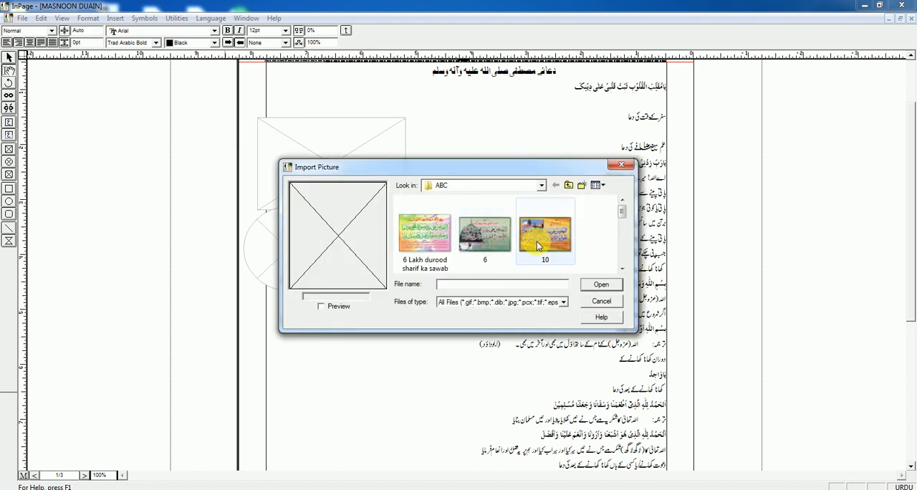
{"action": "left_click", "coordinate": [539, 241]}
{"action": "left_click", "coordinate": [601, 285]}
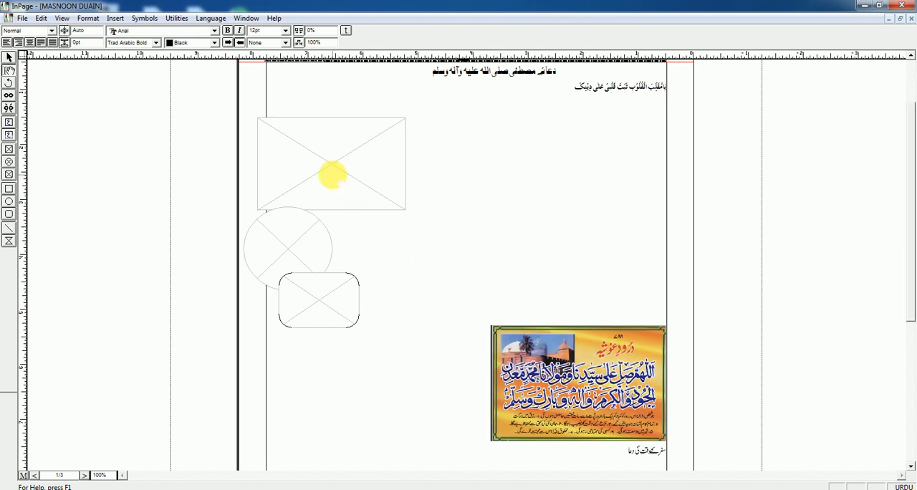
Step: Delete the three empty picture boxes on the page: the rectangular, the elliptical and the rounded one
{"action": "left_click", "coordinate": [8, 57]}
{"action": "left_click", "coordinate": [257, 172]}
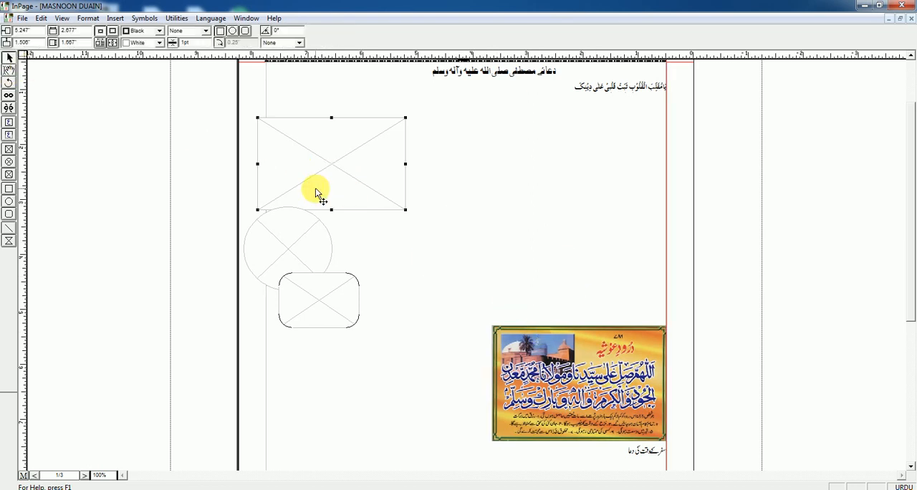
{"action": "key", "text": "Delete"}
{"action": "left_click", "coordinate": [308, 229]}
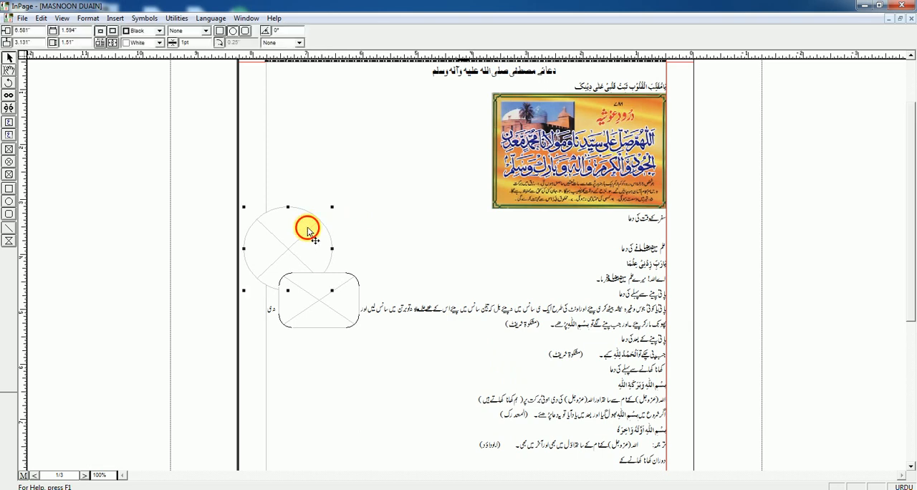
{"action": "key", "text": "Delete"}
{"action": "left_click", "coordinate": [331, 287]}
{"action": "key", "text": "Delete"}
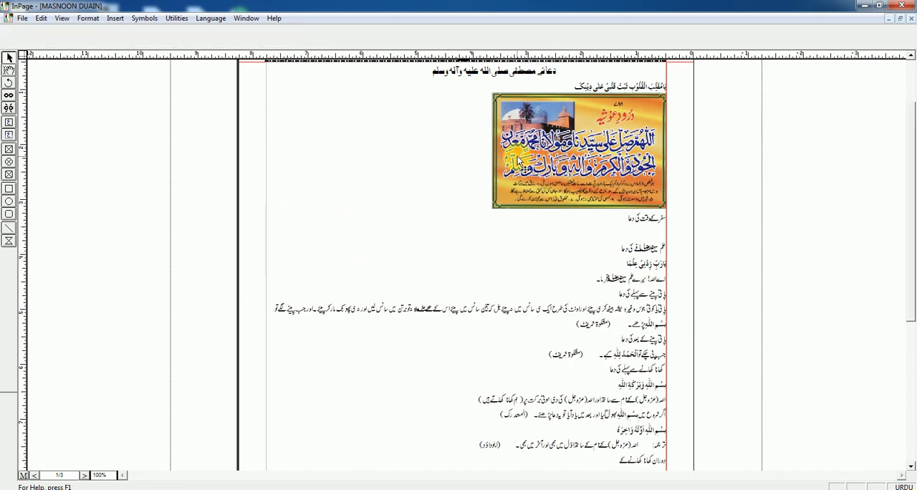
Step: Delete the picture in the text, undo the deletion and put the picture back on its own line below the first prayer
{"action": "left_click", "coordinate": [9, 70]}
{"action": "left_click", "coordinate": [404, 166]}
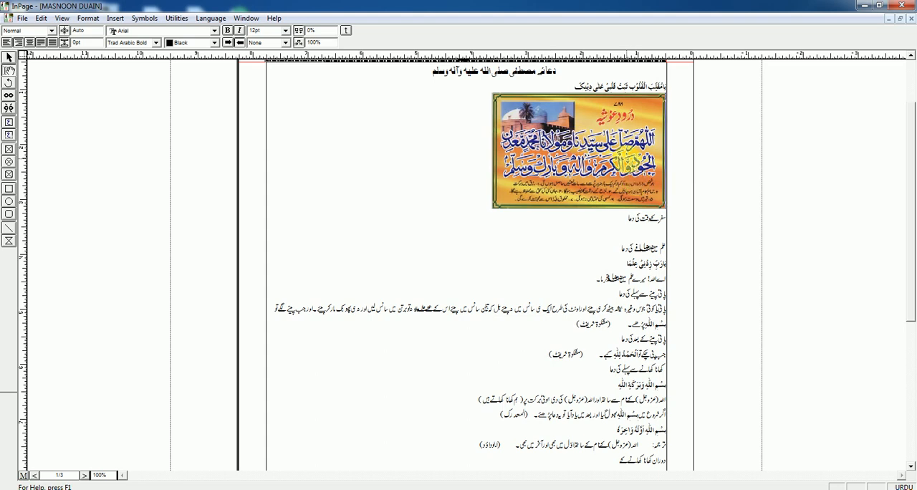
{"action": "key", "text": "Delete"}
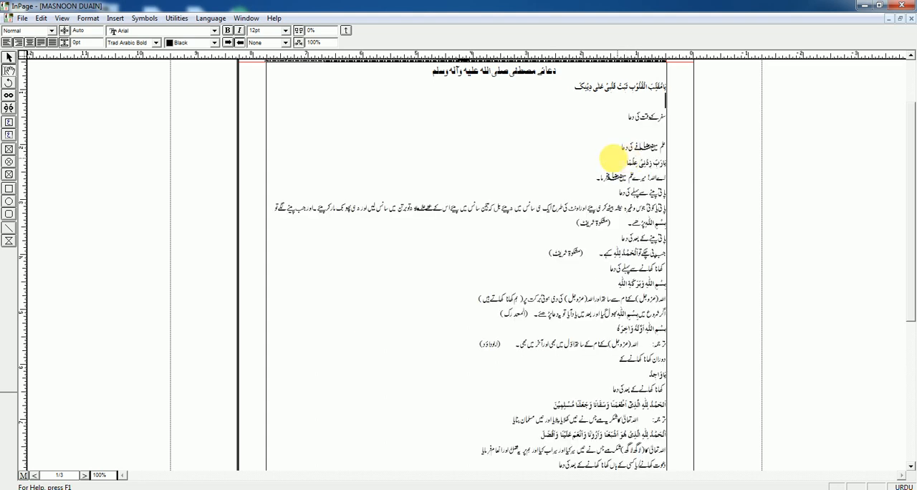
{"action": "key", "text": "ctrl+z"}
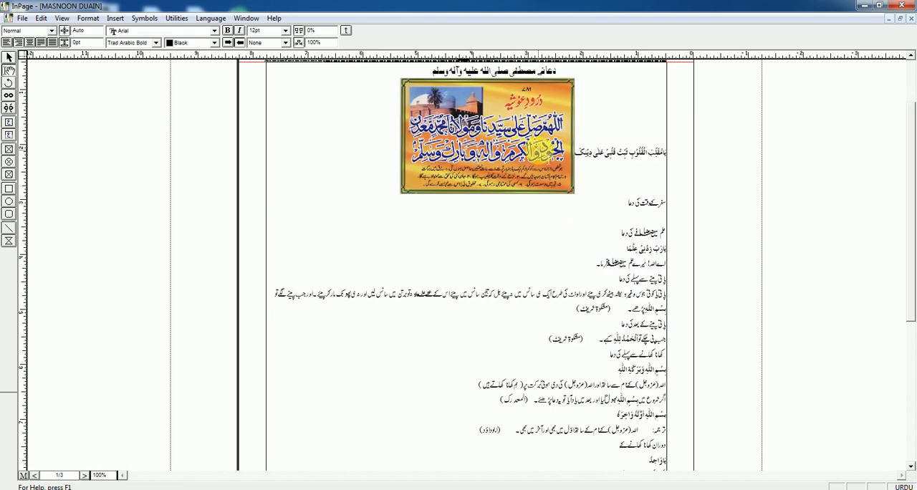
{"action": "key", "text": "Return"}
{"action": "left_click", "coordinate": [476, 155]}
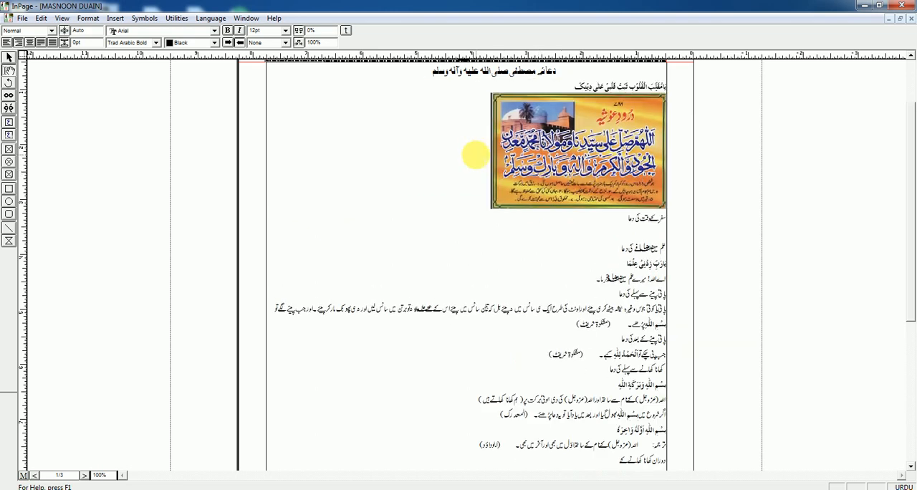
Step: Select the inline picture first as an object and then as part of the text, delete it with its line, and undo the deletion
{"action": "left_click", "coordinate": [604, 142]}
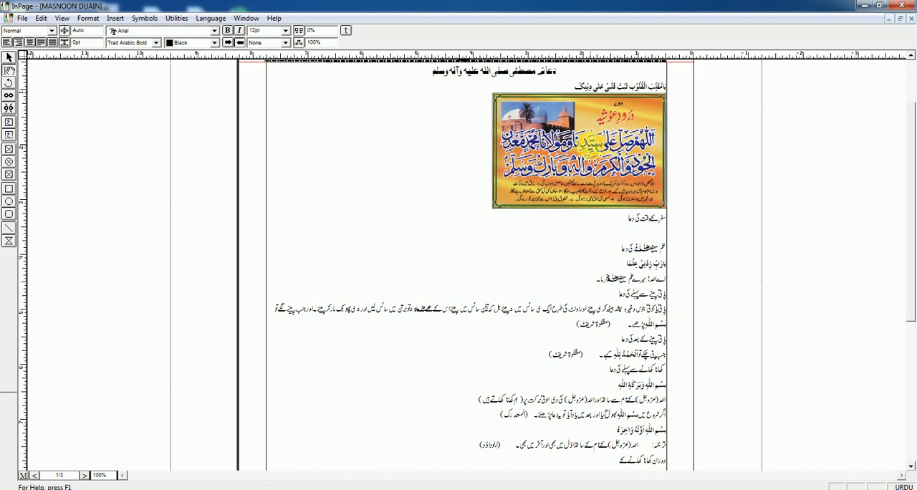
{"action": "left_click", "coordinate": [592, 146]}
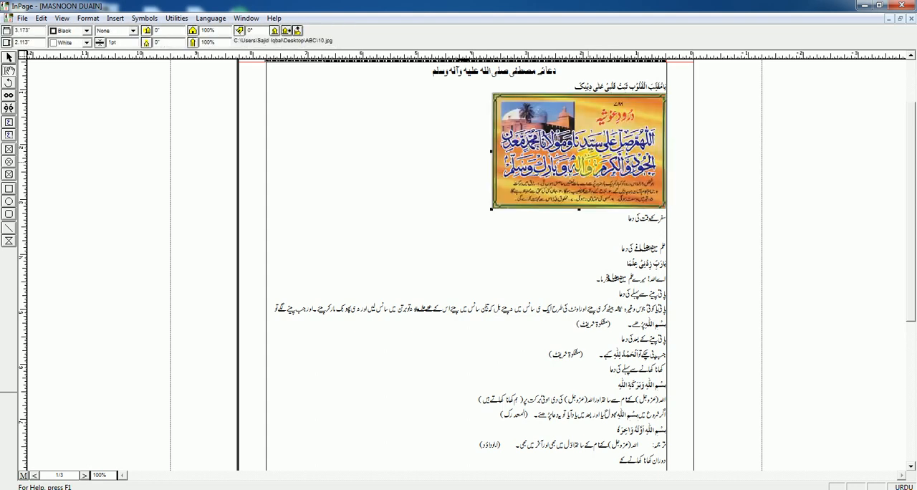
{"action": "left_click", "coordinate": [588, 164]}
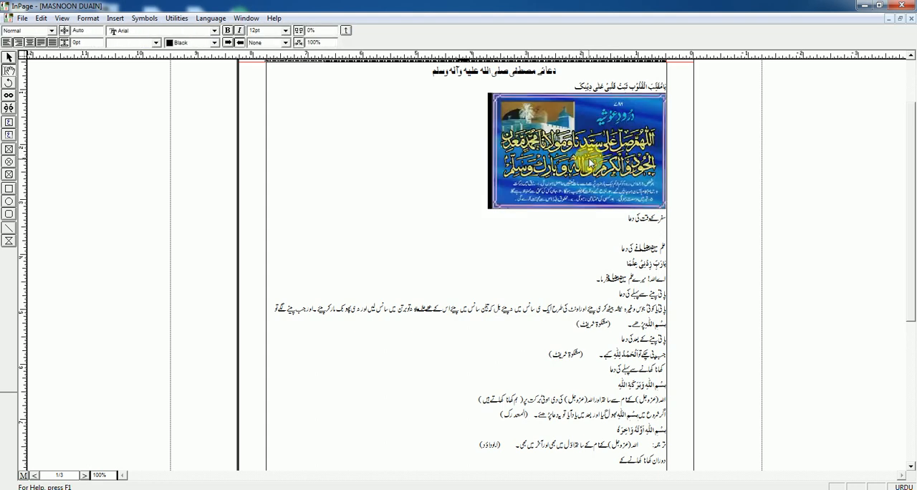
{"action": "key", "text": "Delete"}
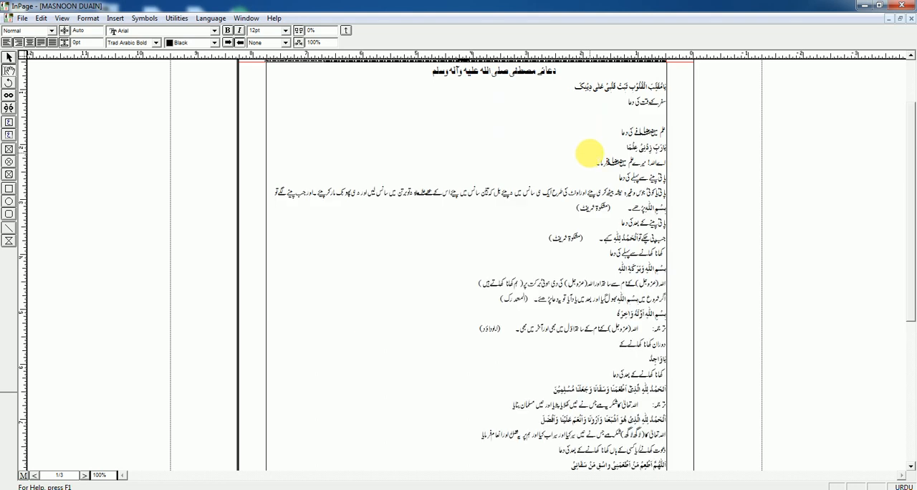
{"action": "key", "text": "ctrl+z"}
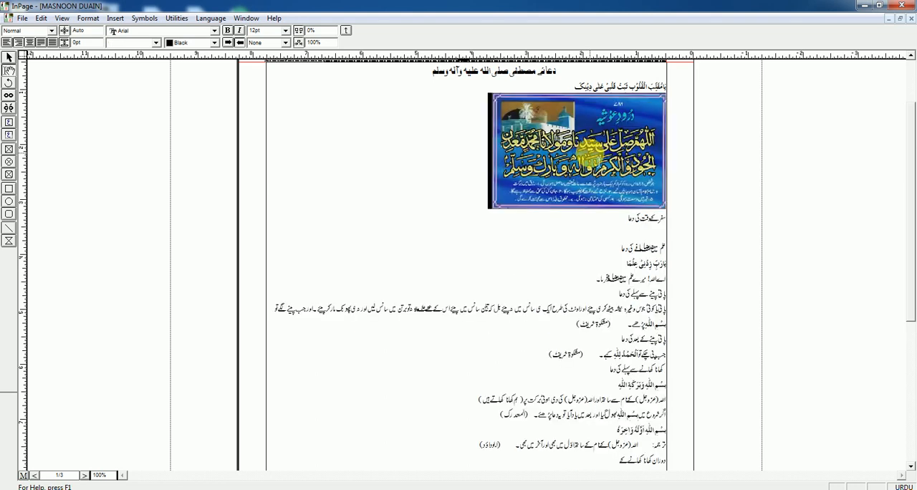
Step: Remove the inline picture from the text, leaving a blank line below the first prayer
{"action": "left_click", "coordinate": [468, 149]}
{"action": "left_click", "coordinate": [559, 158]}
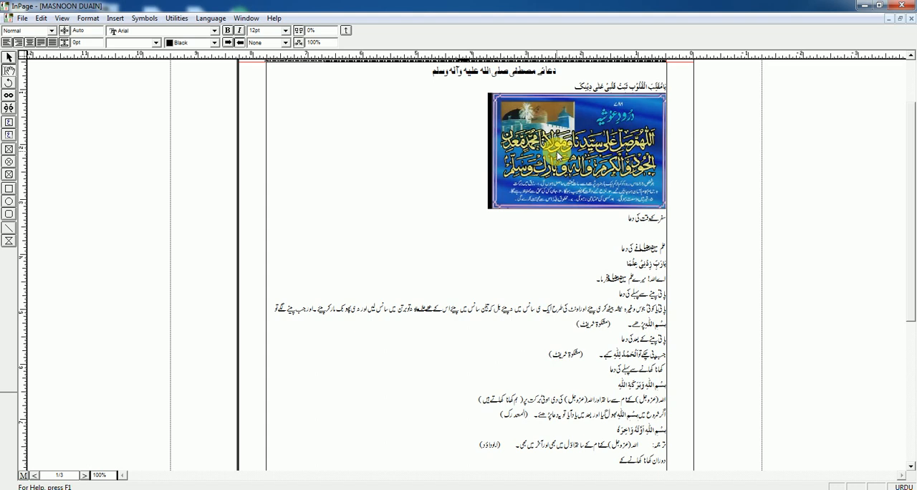
{"action": "left_click", "coordinate": [446, 178]}
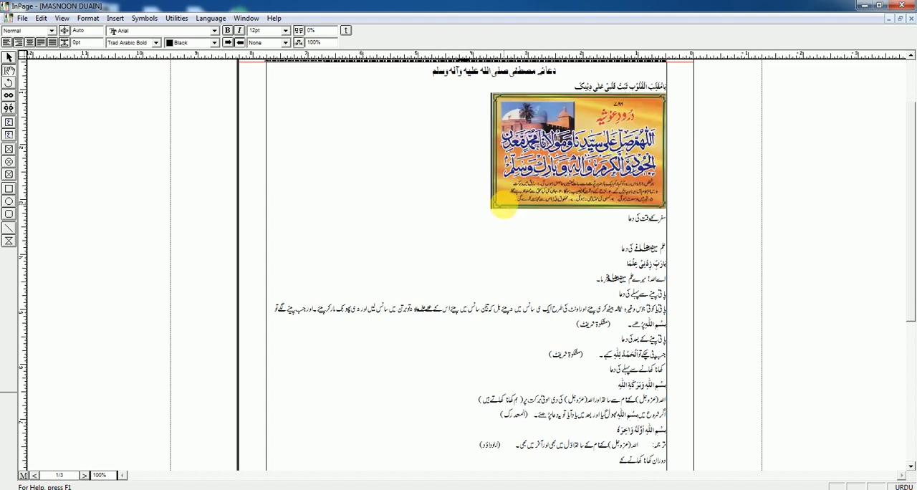
{"action": "left_click", "coordinate": [558, 162]}
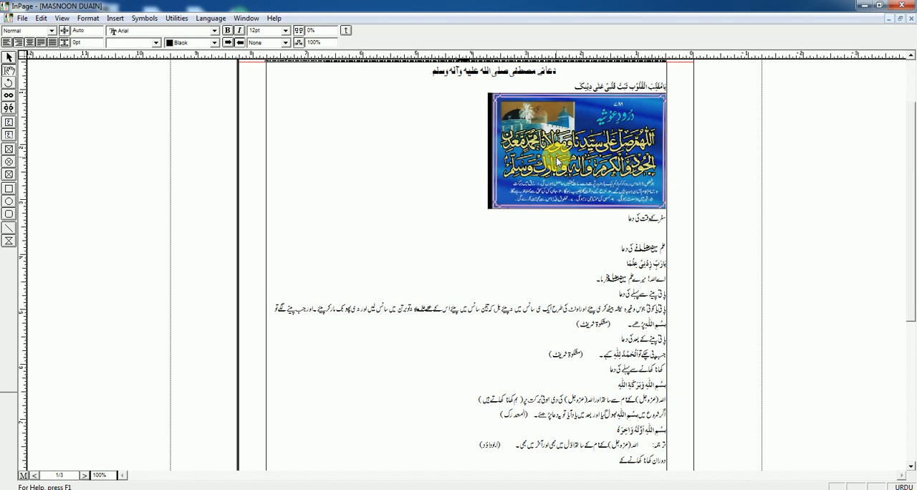
{"action": "key", "text": "Delete"}
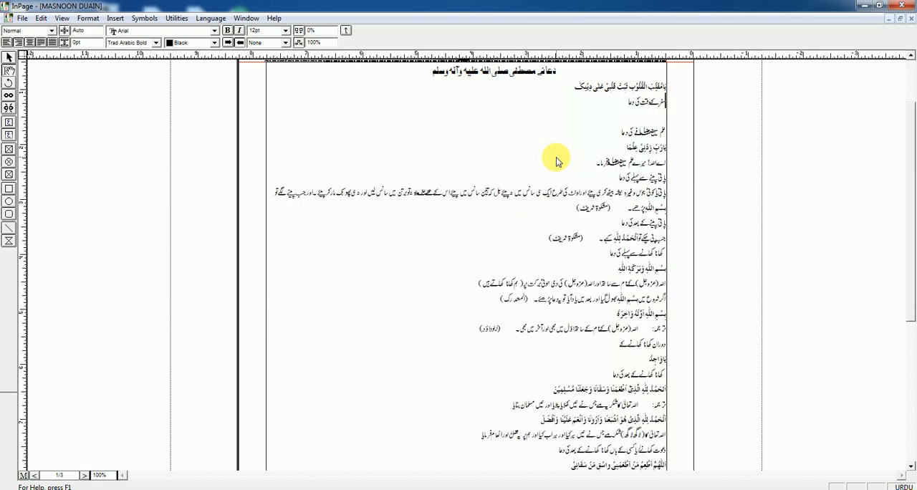
{"action": "key", "text": "ctrl+z"}
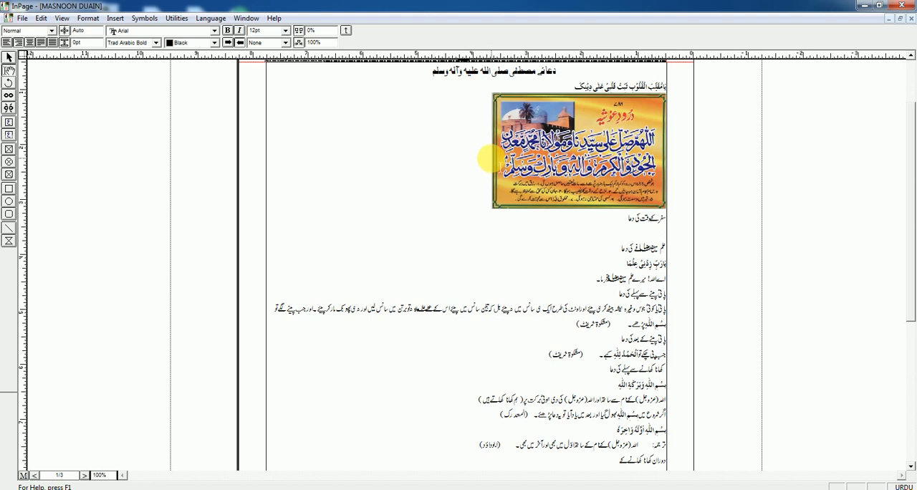
{"action": "key", "text": "BackSpace"}
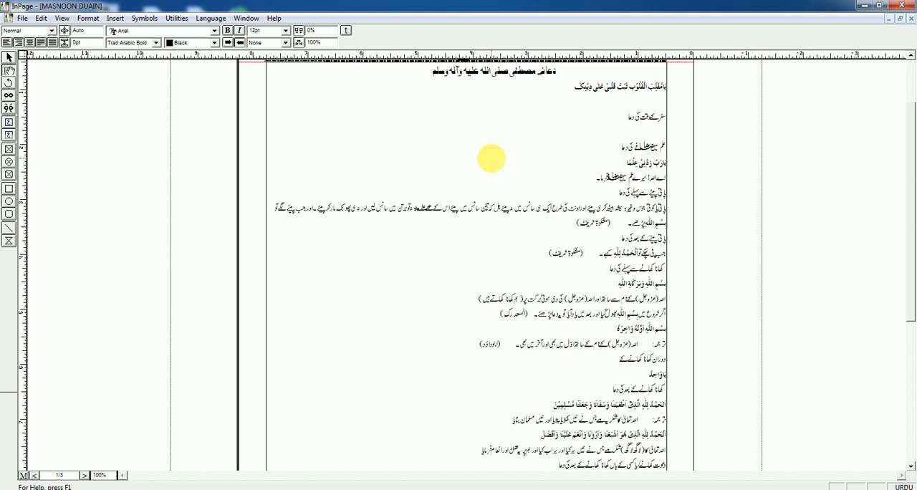
Step: Start a picture import on the blank line, turn on the preview and preview pictures 10 and 6 from the ABC folder
{"action": "left_click", "coordinate": [115, 18]}
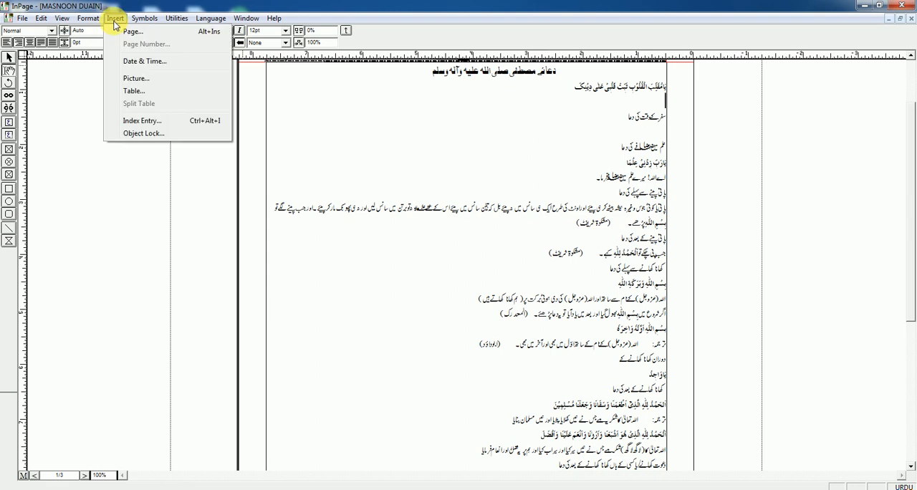
{"action": "left_click", "coordinate": [136, 81]}
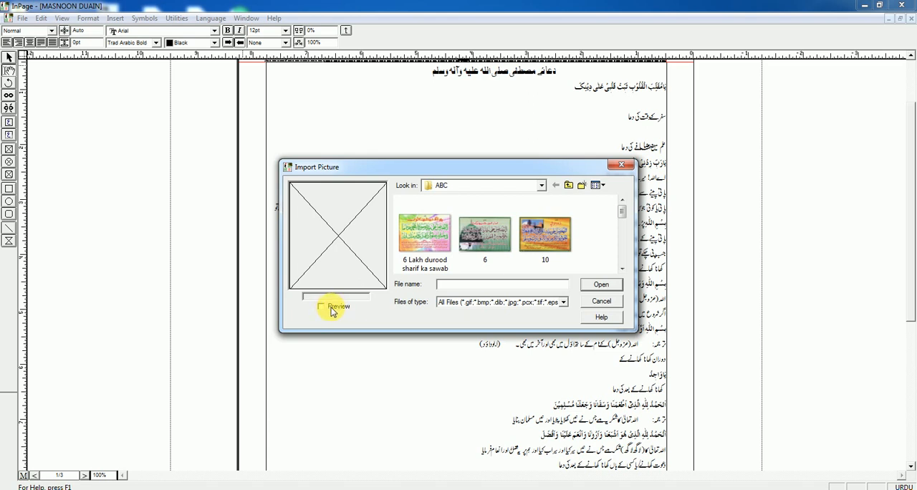
{"action": "left_click", "coordinate": [321, 306]}
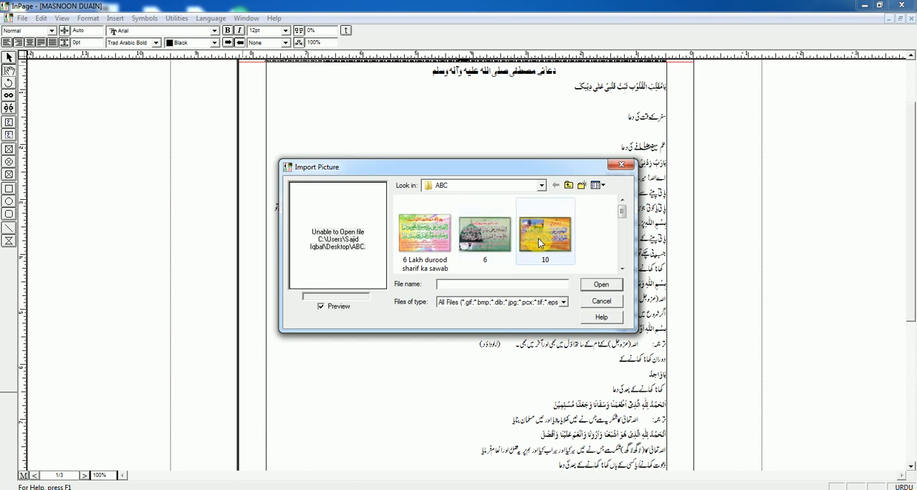
{"action": "left_click", "coordinate": [538, 238]}
{"action": "left_click", "coordinate": [487, 246]}
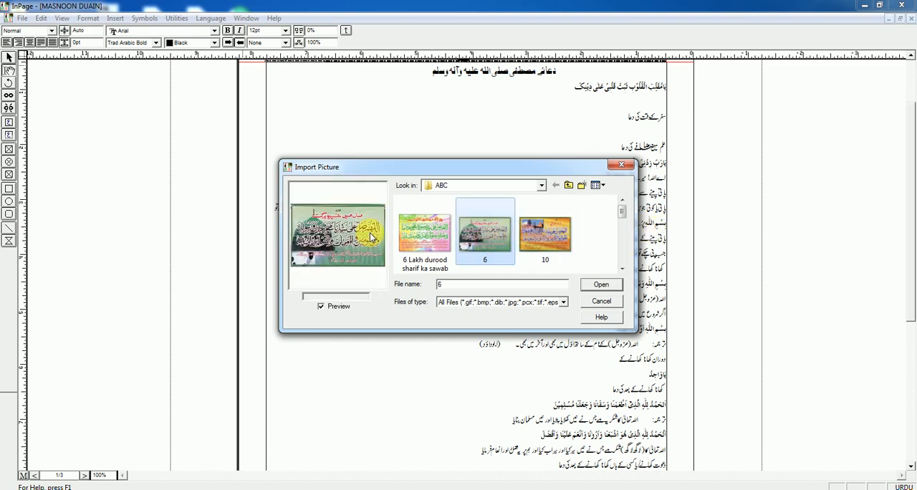
Step: Browse between the ABC folder and the desktop in the import dialog, and create a new folder inside ABC
{"action": "left_click", "coordinate": [542, 185]}
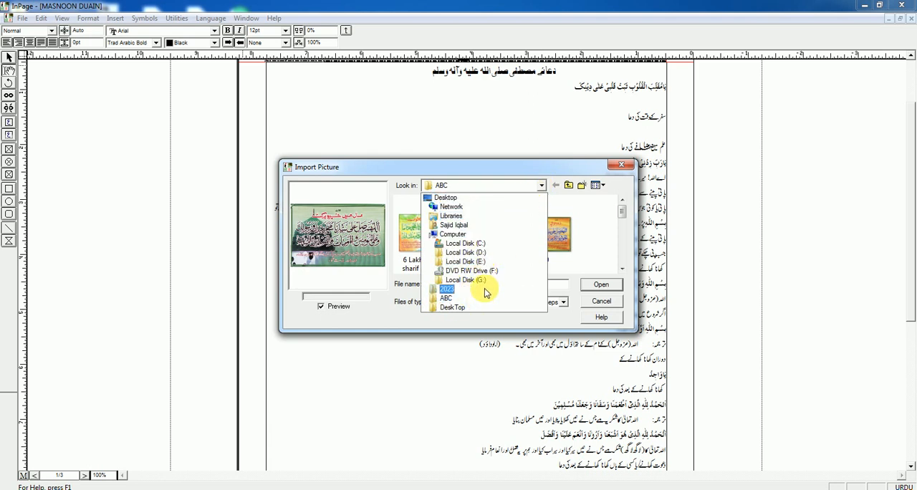
{"action": "left_click", "coordinate": [513, 300]}
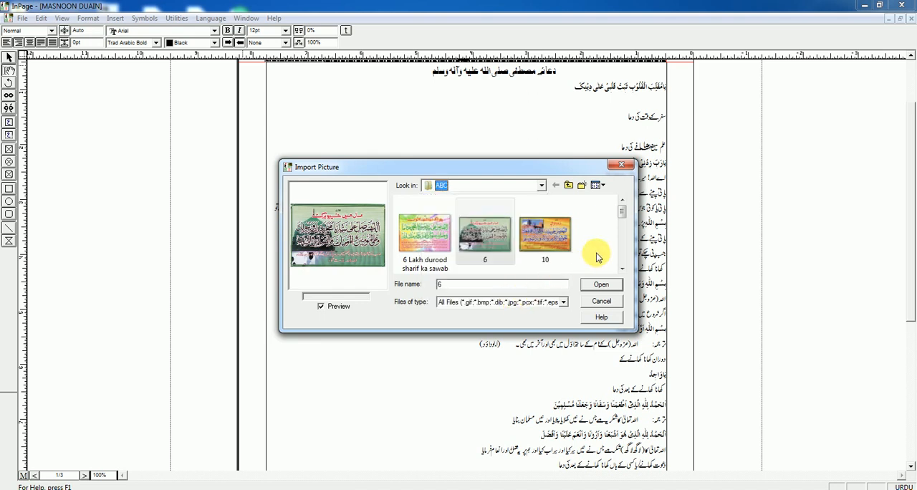
{"action": "left_click", "coordinate": [569, 185]}
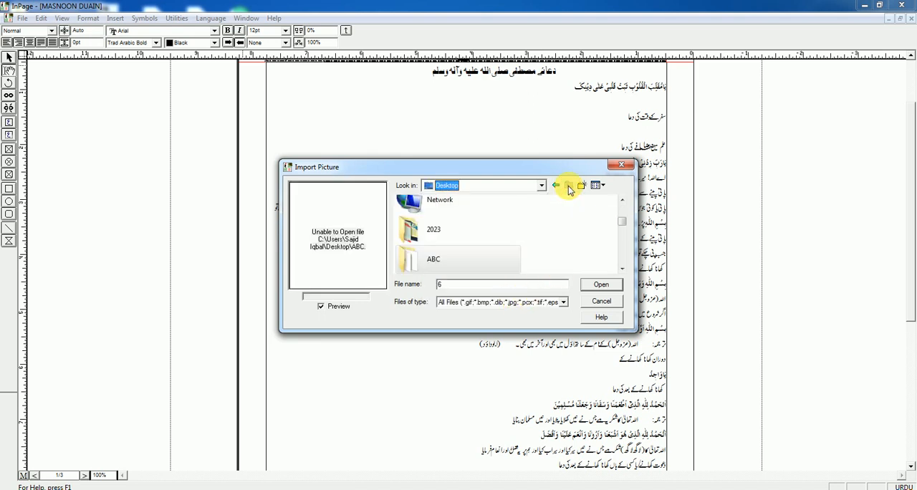
{"action": "left_click", "coordinate": [555, 187]}
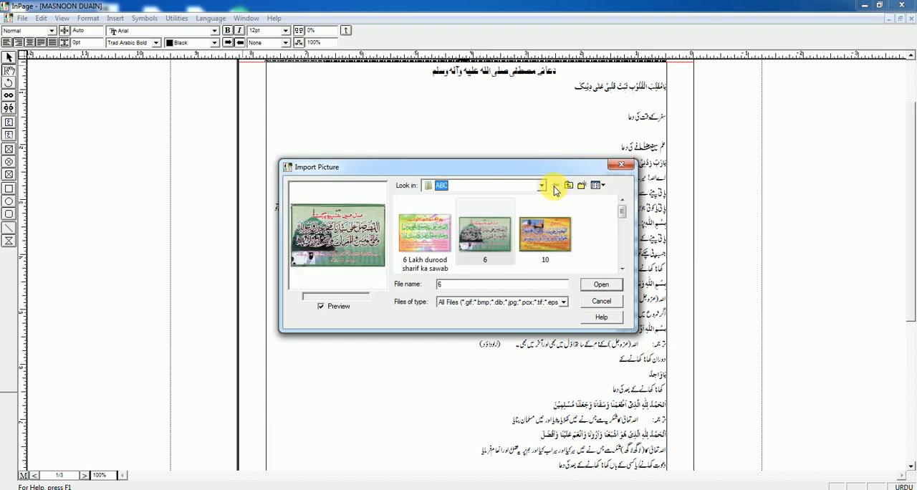
{"action": "left_click", "coordinate": [568, 185]}
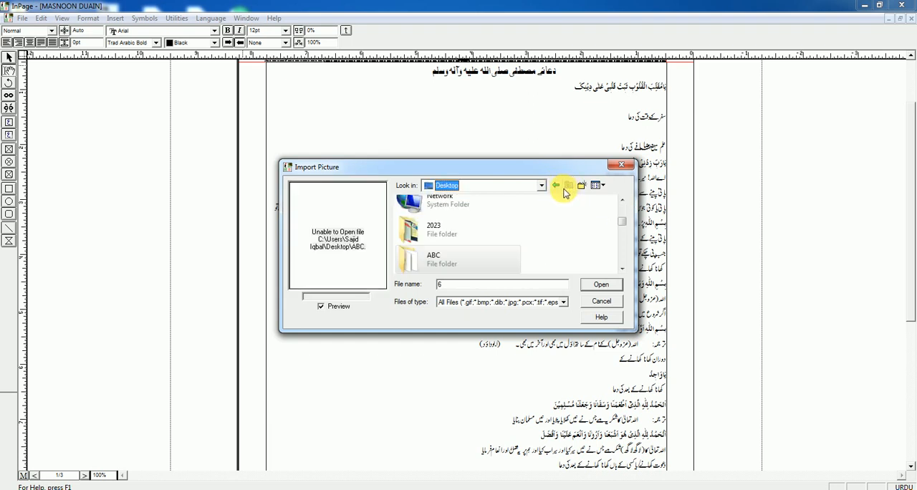
{"action": "left_click", "coordinate": [557, 187]}
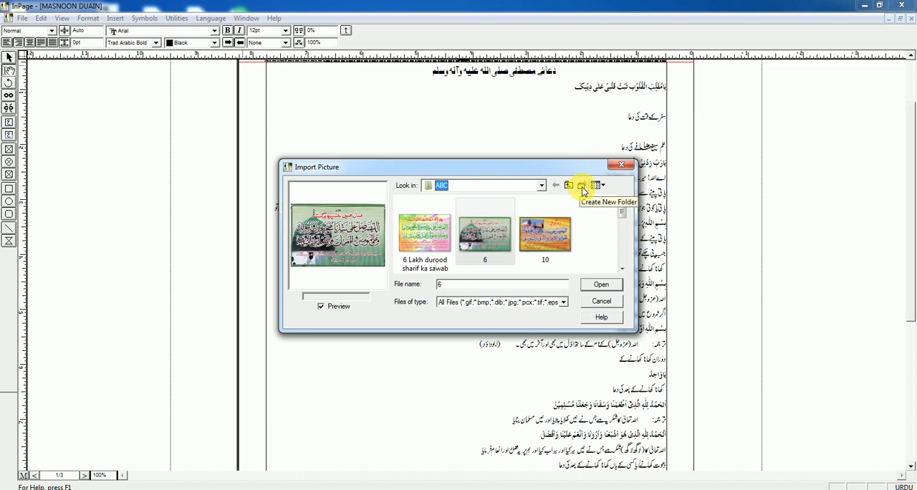
{"action": "left_click", "coordinate": [582, 186]}
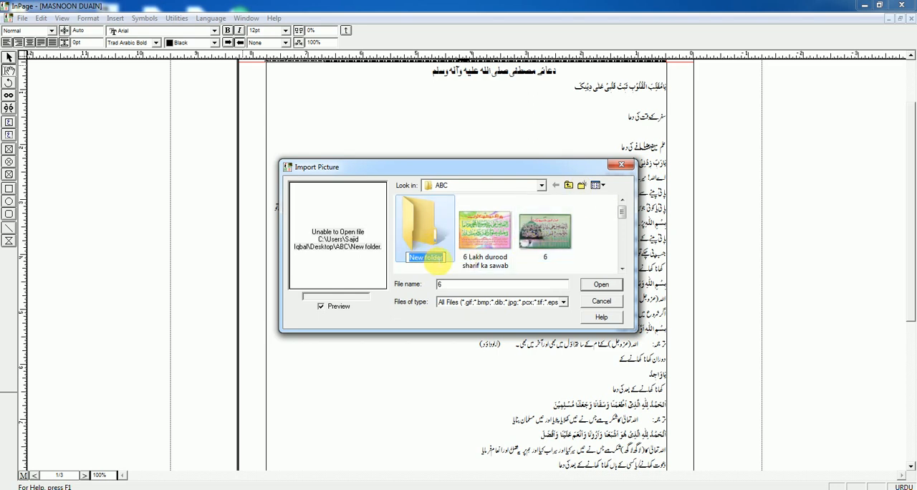
Step: Switch the import dialog's file view through extra large, small and large icons, ending on extra large icons
{"action": "left_click", "coordinate": [603, 186]}
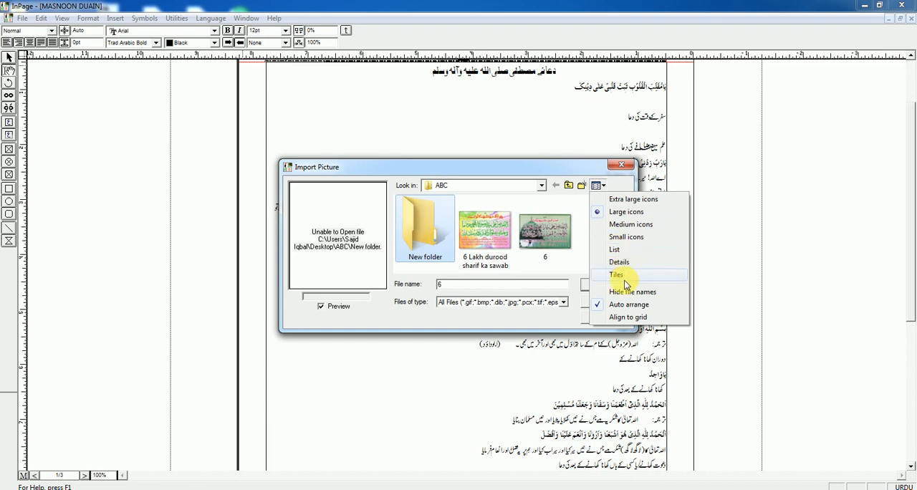
{"action": "left_click", "coordinate": [624, 206]}
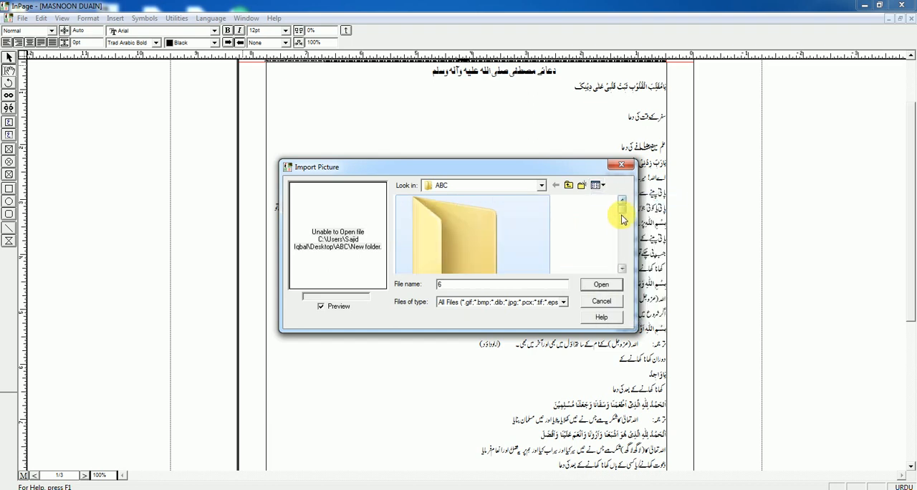
{"action": "left_click", "coordinate": [599, 185]}
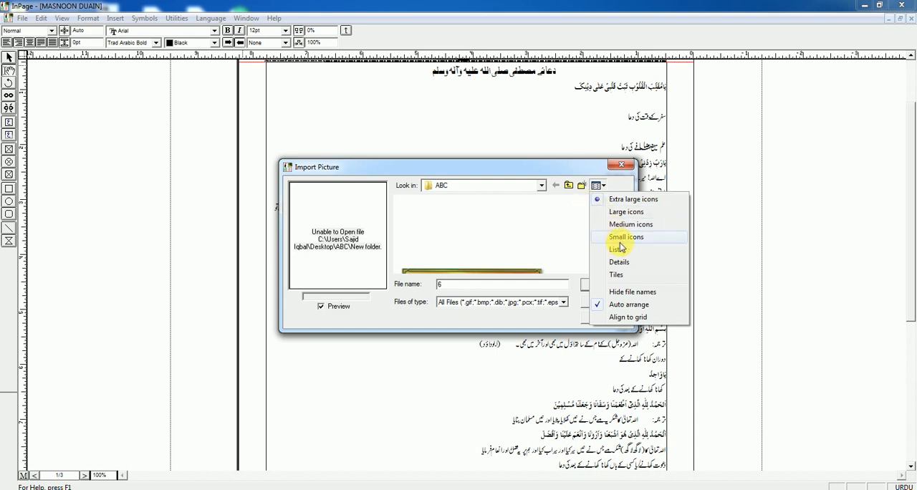
{"action": "left_click", "coordinate": [614, 237]}
{"action": "left_click_drag", "start_coordinate": [621, 215], "coordinate": [622, 254]}
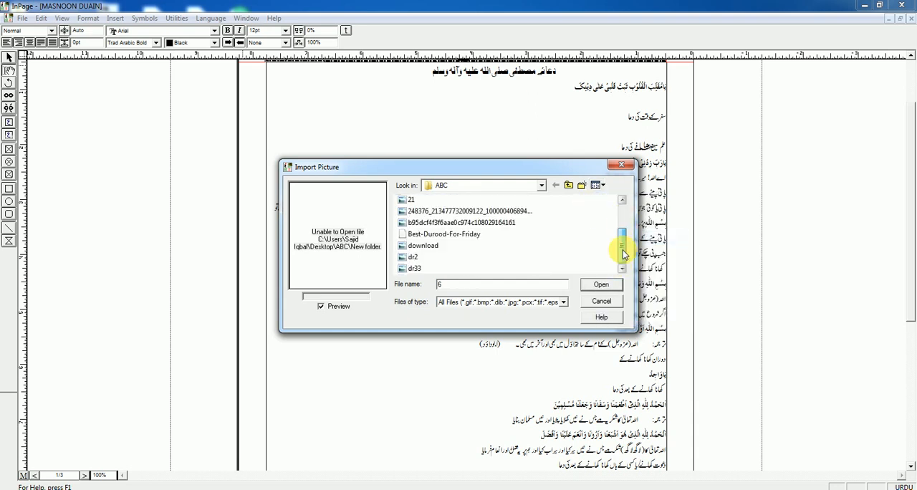
{"action": "left_click", "coordinate": [599, 186]}
{"action": "left_click", "coordinate": [613, 211]}
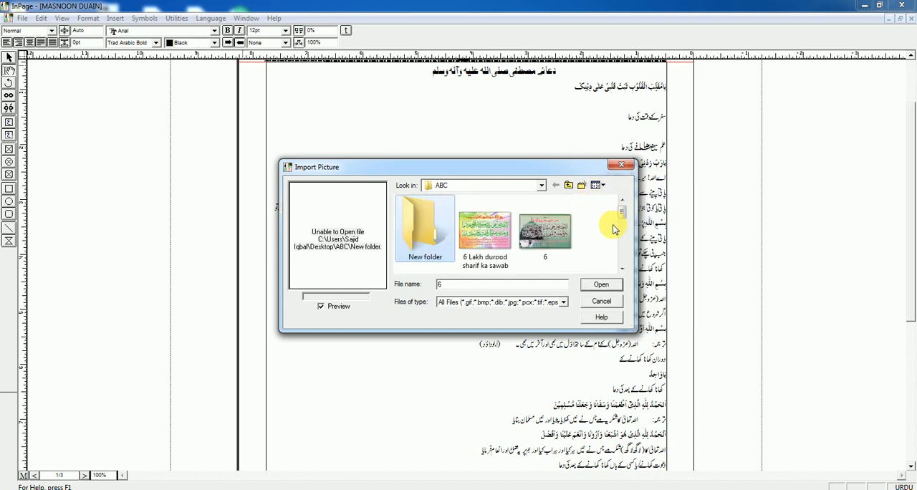
{"action": "left_click", "coordinate": [600, 185]}
{"action": "left_click", "coordinate": [615, 200]}
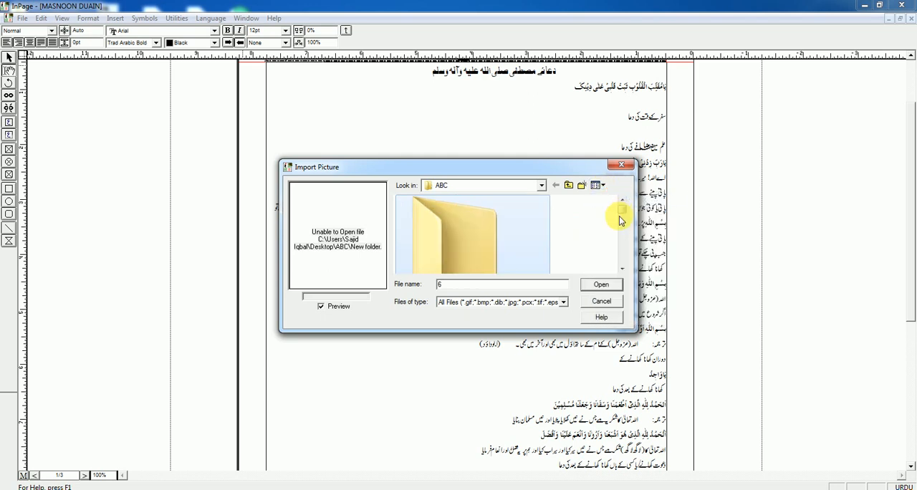
Step: Filter the import dialog's files by *.pcx, Windows Bitmap and *.jpg in turn, ending on All Files
{"action": "left_click_drag", "start_coordinate": [621, 206], "coordinate": [616, 228]}
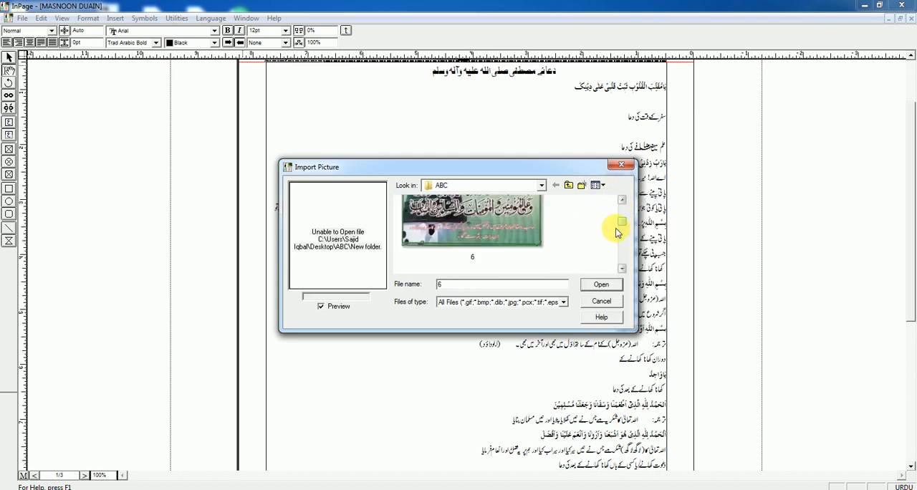
{"action": "left_click", "coordinate": [564, 301]}
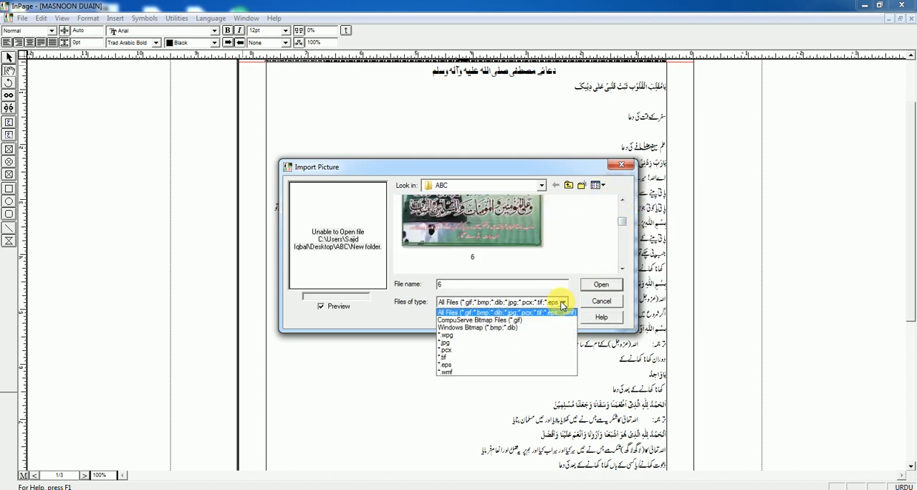
{"action": "left_click", "coordinate": [456, 349]}
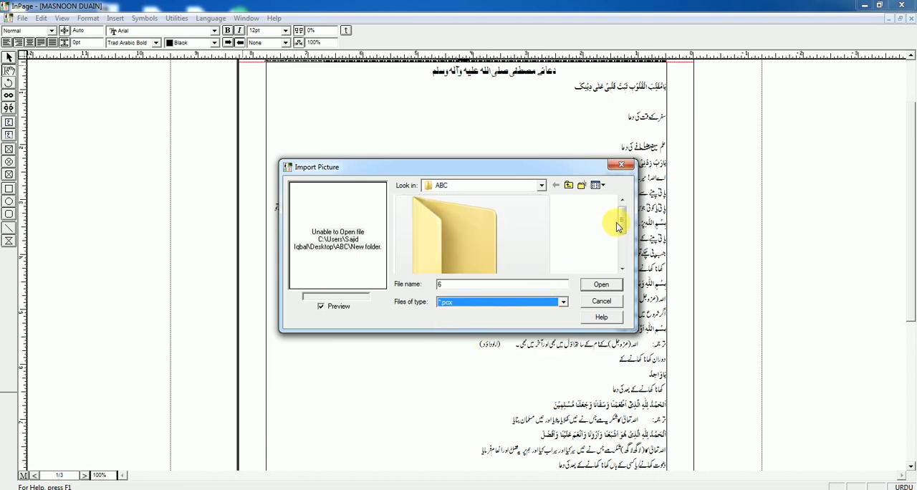
{"action": "left_click_drag", "start_coordinate": [622, 225], "coordinate": [586, 287]}
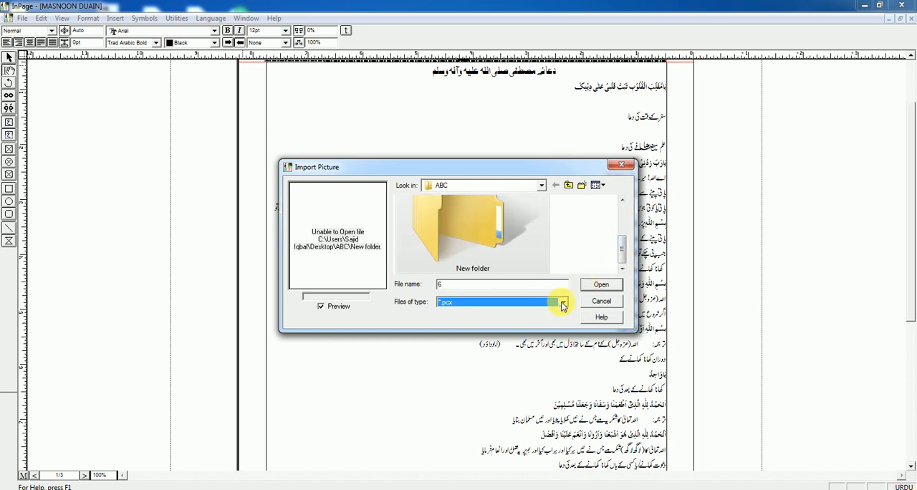
{"action": "left_click", "coordinate": [563, 304]}
{"action": "left_click", "coordinate": [528, 323]}
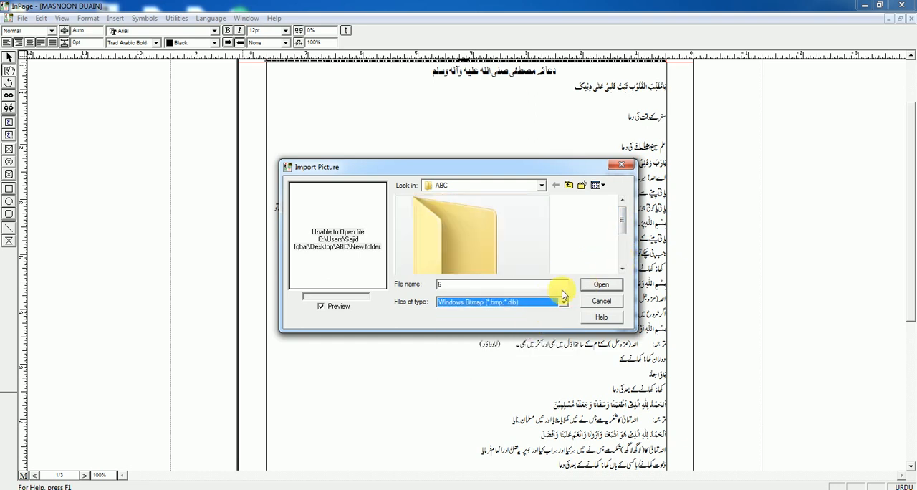
{"action": "left_click", "coordinate": [562, 304]}
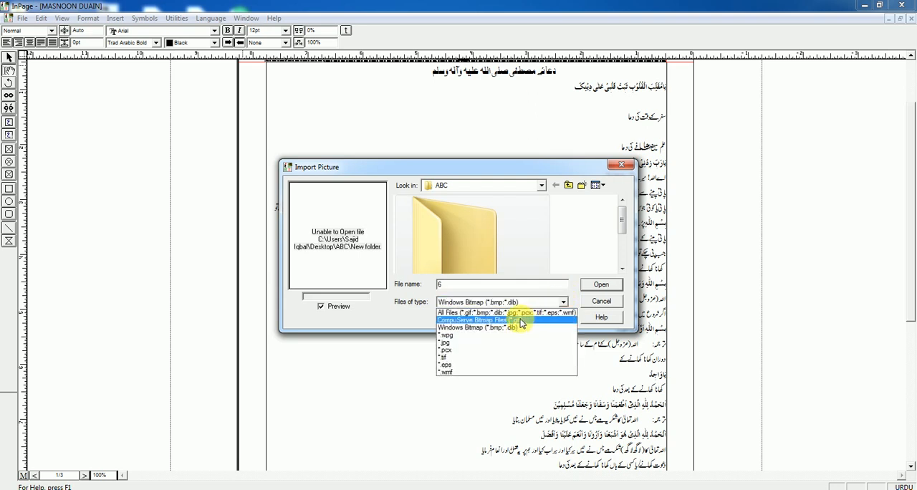
{"action": "left_click", "coordinate": [487, 343]}
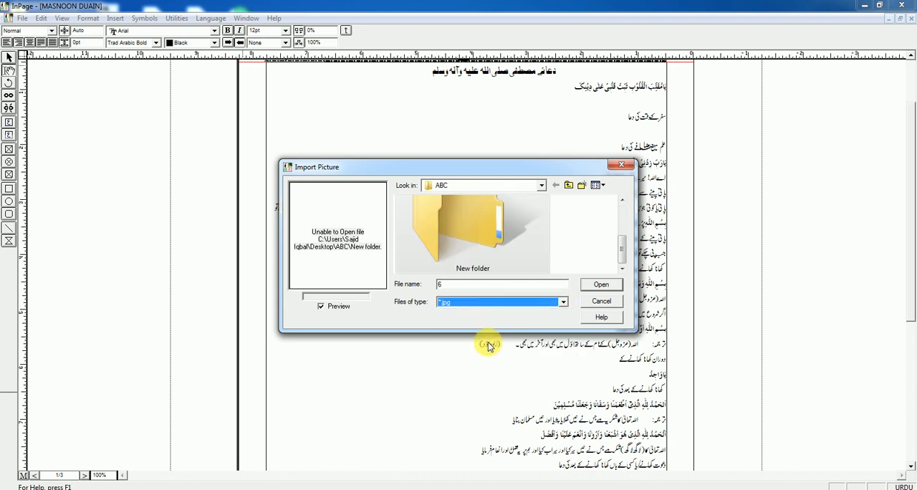
{"action": "mouse_move", "coordinate": [622, 250]}
{"action": "left_mouse_down"}
{"action": "mouse_move", "coordinate": [625, 217]}
{"action": "mouse_move", "coordinate": [623, 261]}
{"action": "left_mouse_up"}
{"action": "left_click", "coordinate": [563, 302]}
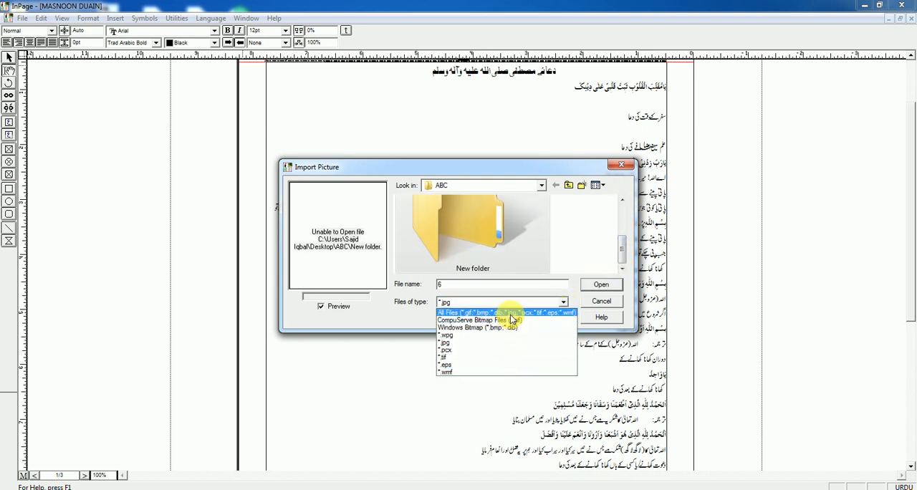
{"action": "left_click", "coordinate": [510, 314]}
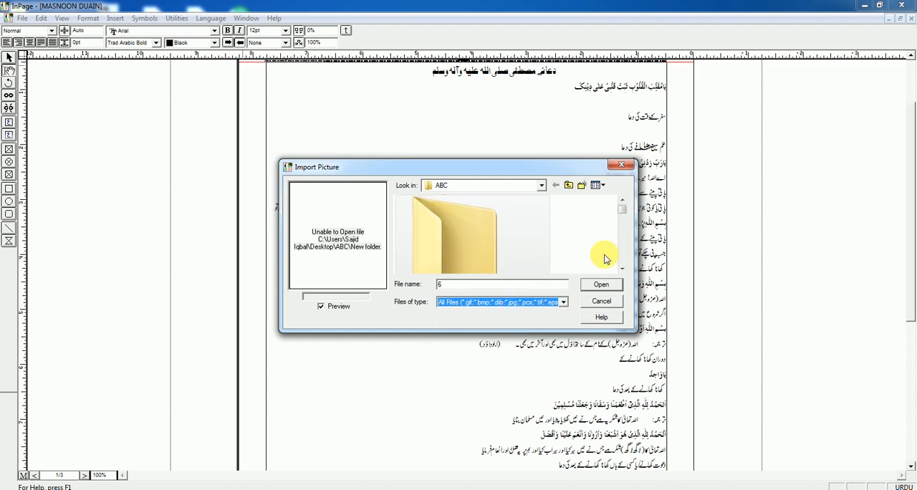
Step: Preview picture dr33 from the ABC folder and cancel the picture import
{"action": "left_click_drag", "start_coordinate": [621, 207], "coordinate": [617, 266]}
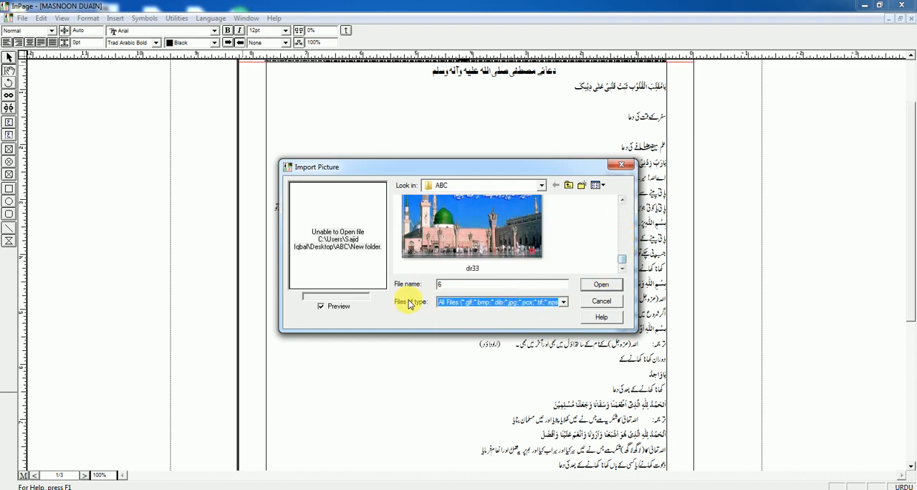
{"action": "left_click", "coordinate": [461, 240]}
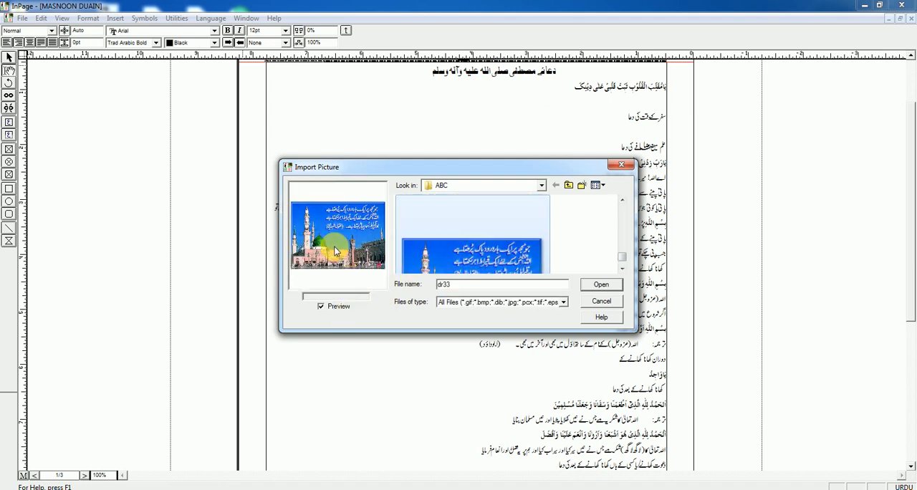
{"action": "left_click", "coordinate": [604, 301]}
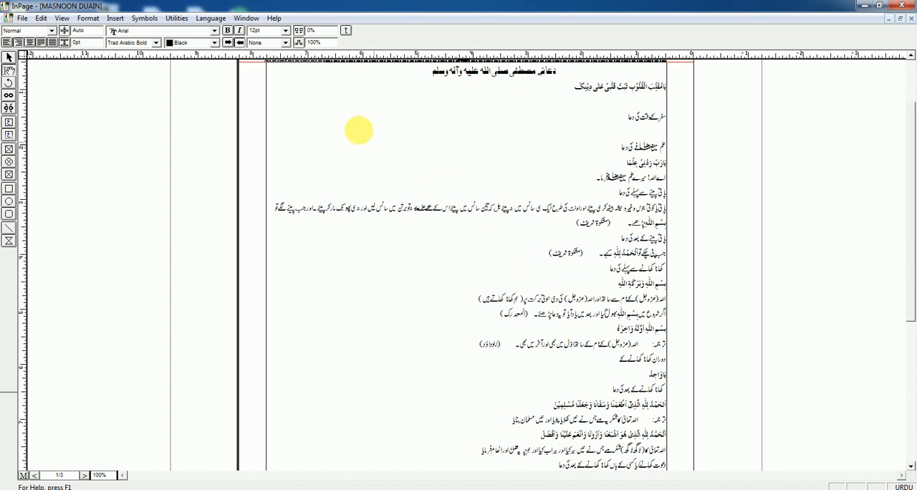
{"action": "left_click", "coordinate": [114, 19]}
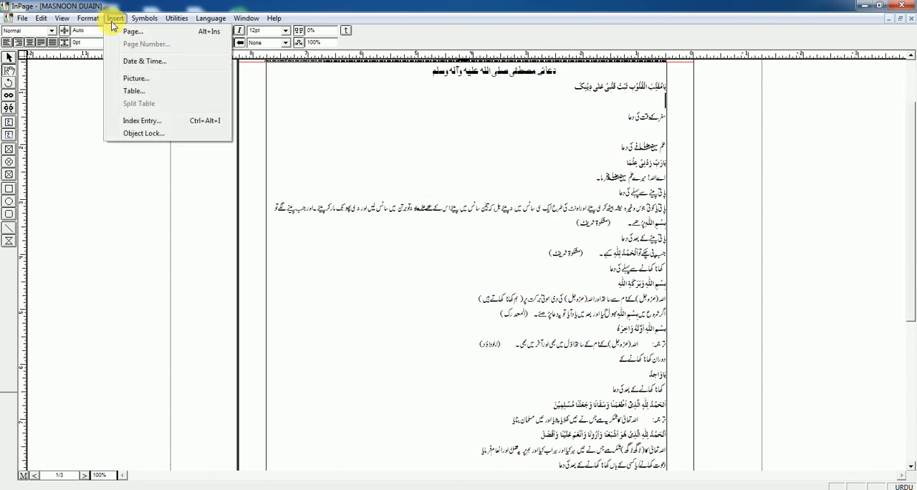
{"action": "left_click", "coordinate": [490, 138]}
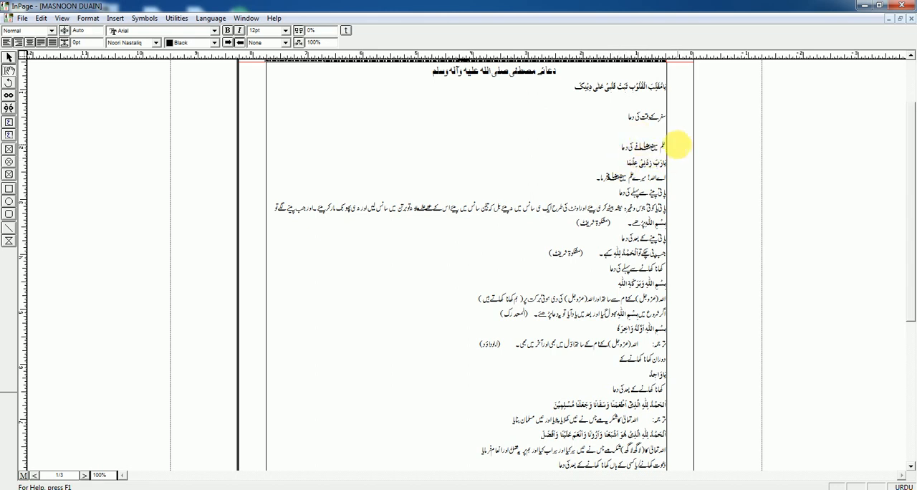
Step: Create a new one-page A4 portrait document with right-to-left direction and place the cursor at the start of its text box
{"action": "key", "text": "ctrl+n"}
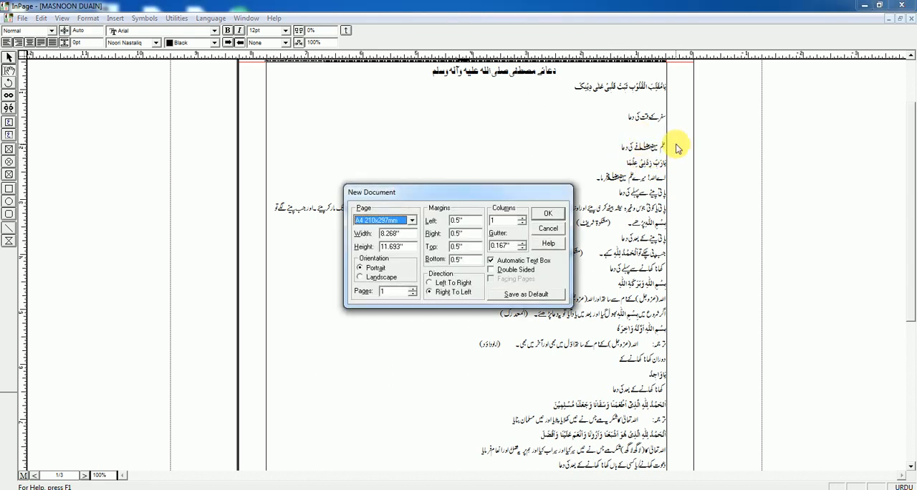
{"action": "key", "text": "Return"}
{"action": "left_click", "coordinate": [665, 100]}
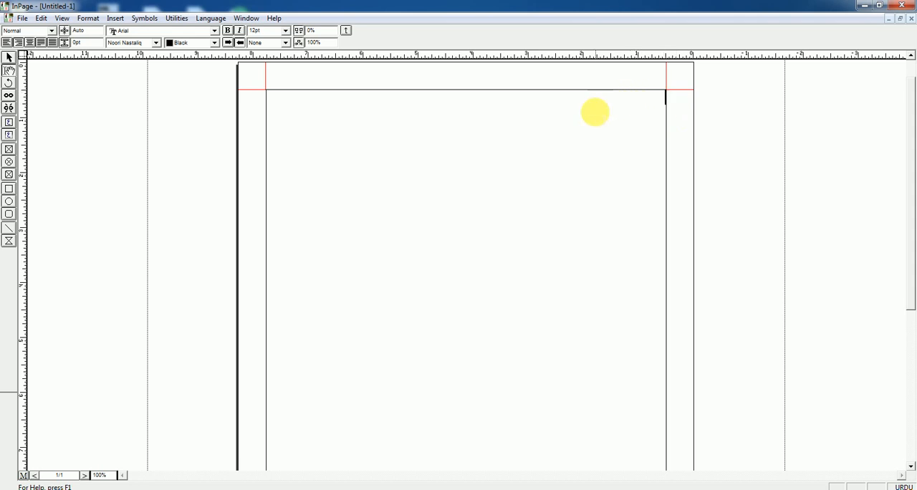
Step: Start inserting a table and set it to 7 rows and 4 columns
{"action": "left_click", "coordinate": [116, 19]}
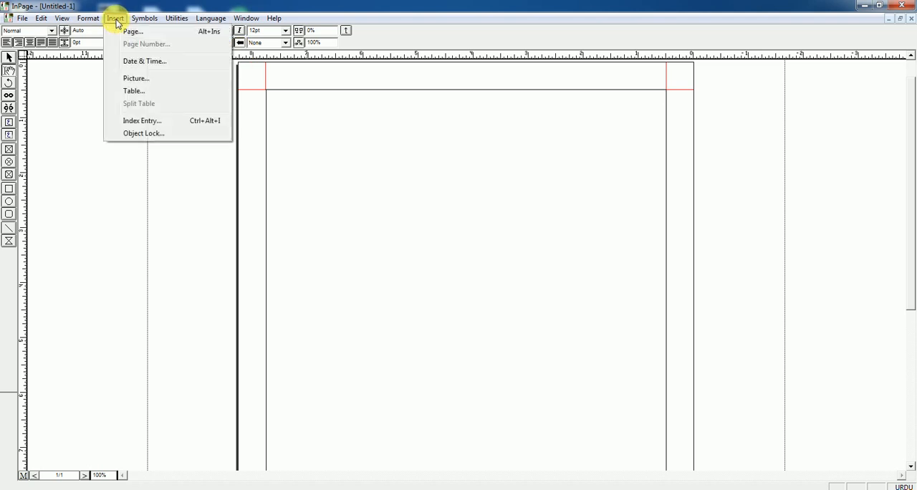
{"action": "left_click", "coordinate": [144, 92]}
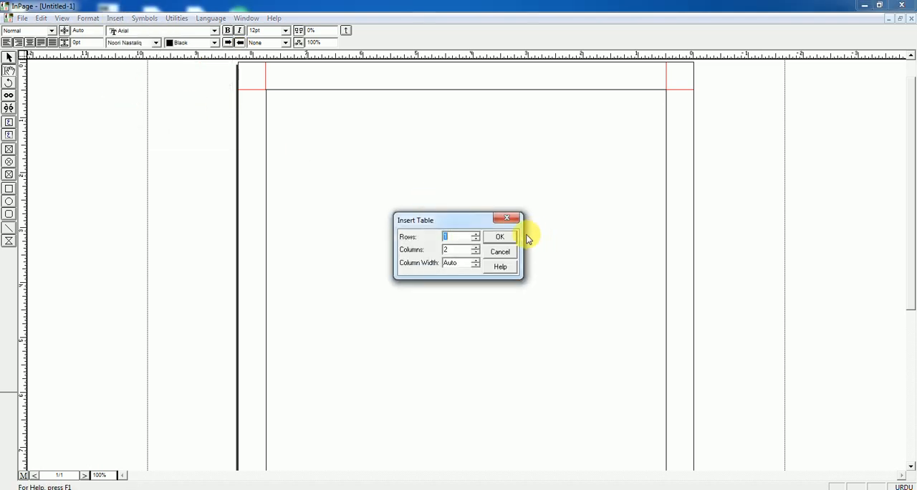
{"action": "left_click", "coordinate": [477, 235]}
{"action": "left_click", "coordinate": [477, 235]}
{"action": "left_click", "coordinate": [477, 235]}
{"action": "left_click", "coordinate": [477, 236]}
{"action": "left_click", "coordinate": [476, 235]}
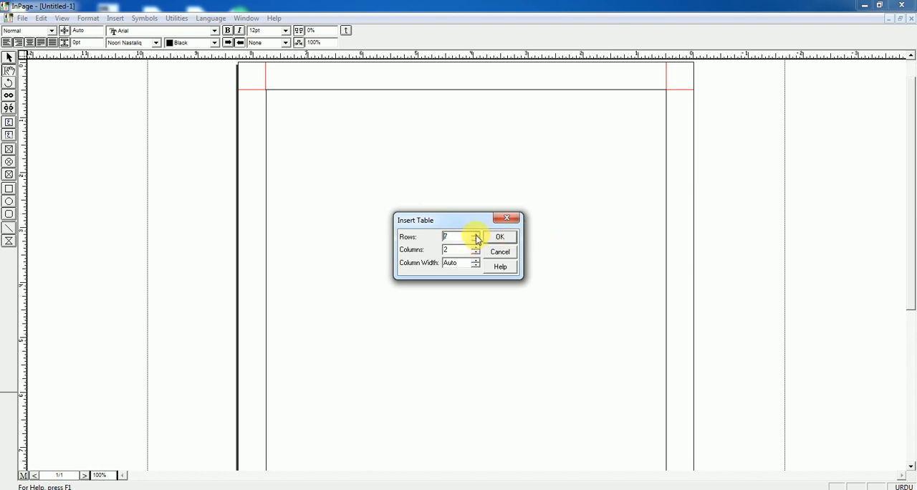
{"action": "left_click", "coordinate": [476, 248]}
{"action": "left_click", "coordinate": [477, 248]}
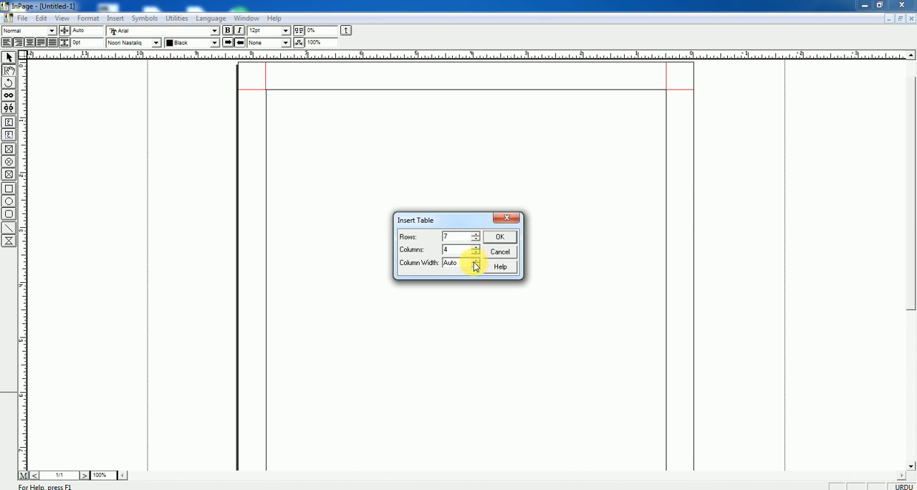
Step: Set the new table's column width to 0.614" and insert the table
{"action": "left_click", "coordinate": [474, 260]}
{"action": "left_click", "coordinate": [476, 261]}
{"action": "left_click", "coordinate": [476, 261]}
{"action": "left_click", "coordinate": [475, 259]}
{"action": "left_click", "coordinate": [476, 259]}
{"action": "left_click", "coordinate": [475, 260]}
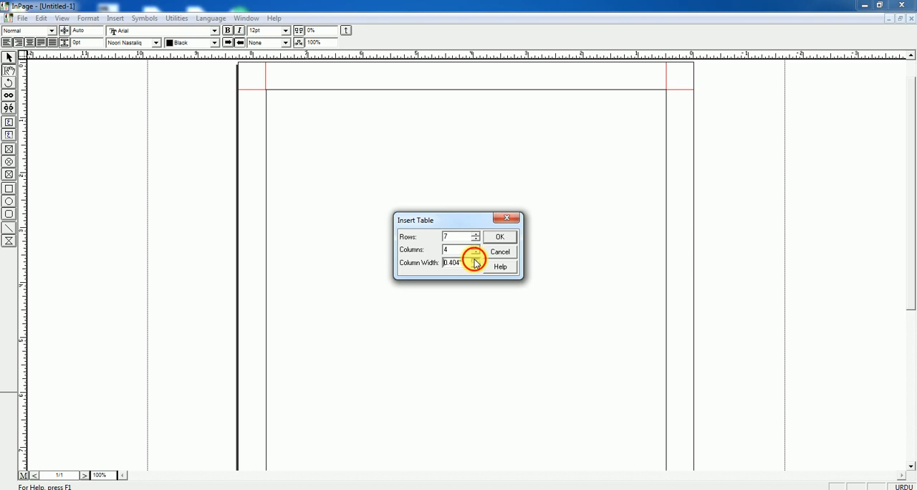
{"action": "left_click", "coordinate": [475, 260]}
{"action": "left_click", "coordinate": [476, 259]}
{"action": "left_click", "coordinate": [476, 260]}
{"action": "left_click", "coordinate": [475, 259]}
{"action": "left_click", "coordinate": [475, 259]}
{"action": "left_click", "coordinate": [502, 240]}
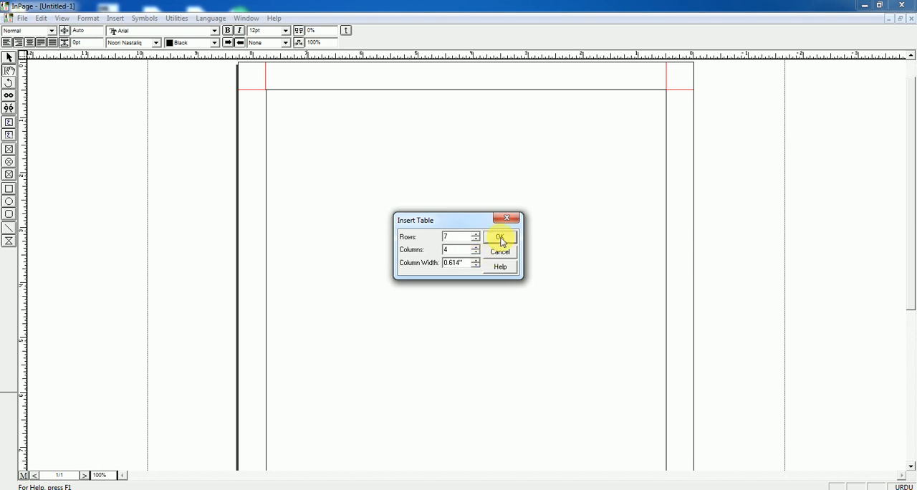
{"action": "left_click", "coordinate": [502, 239]}
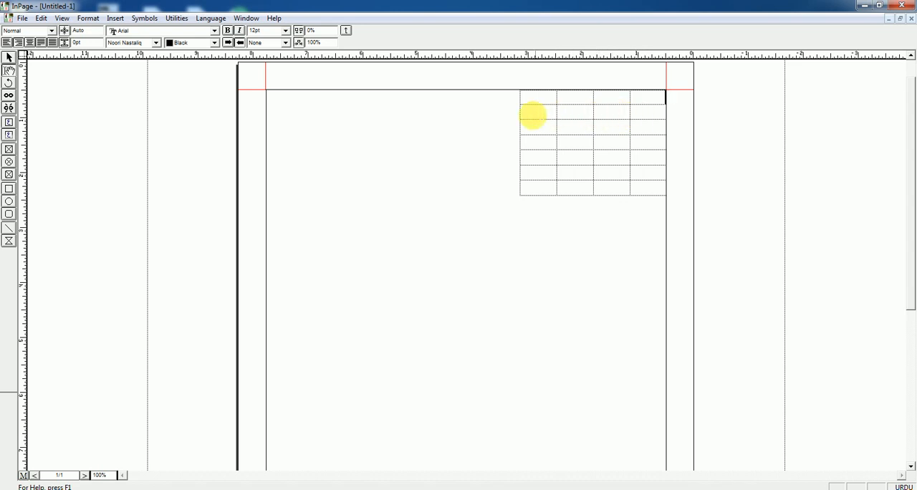
Step: Enter the headings نمبر شمار, نام, ولدیت and رول نمبر across the table's first row, starting from the rightmost cell
{"action": "left_click", "coordinate": [529, 116]}
{"action": "left_click", "coordinate": [598, 109]}
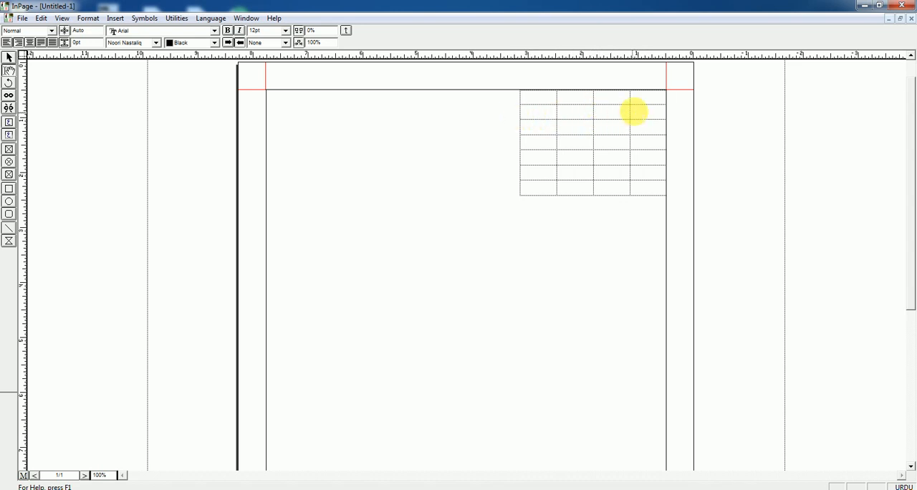
{"action": "left_click", "coordinate": [641, 101]}
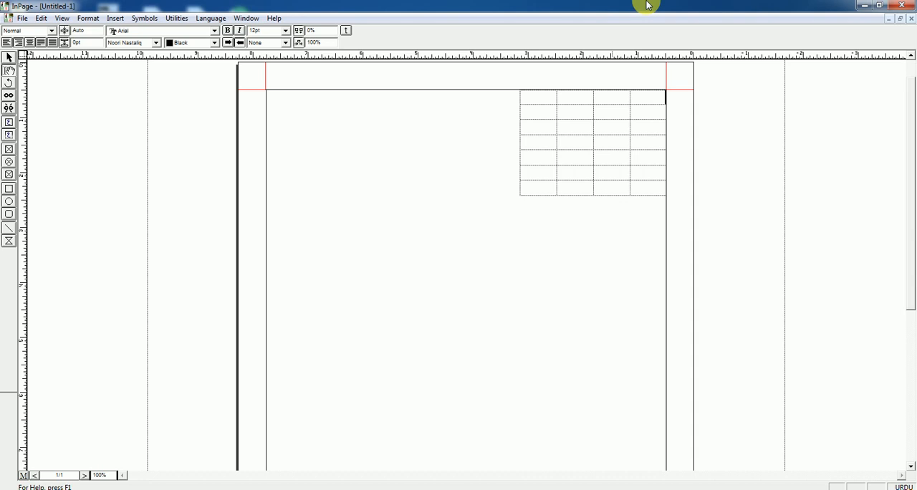
{"action": "type", "text": "رول نمبر"}
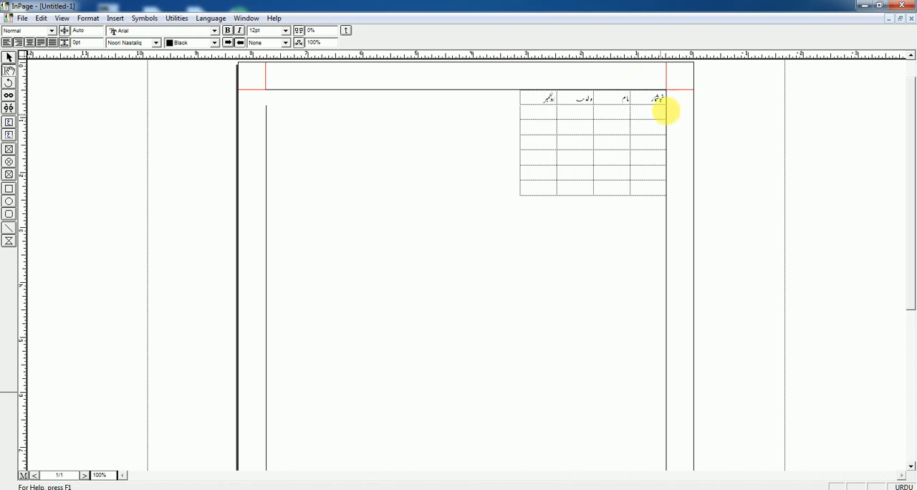
{"action": "left_click_drag", "start_coordinate": [641, 102], "coordinate": [531, 188]}
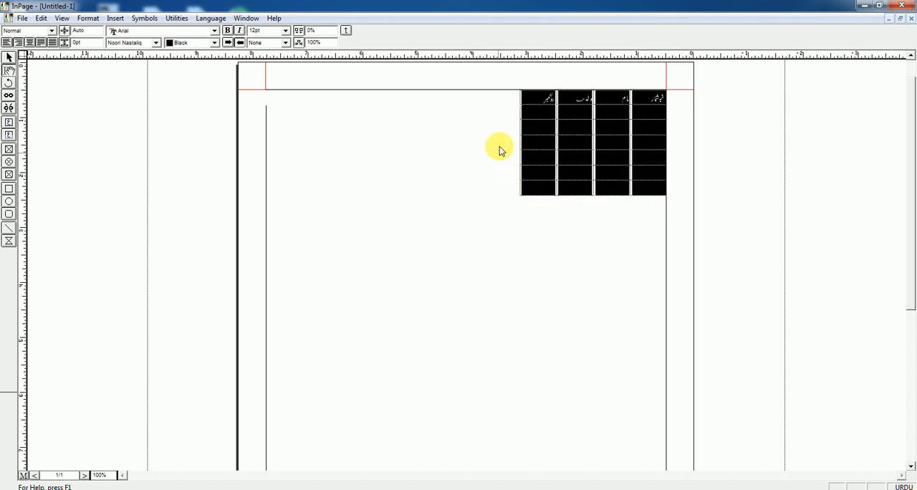
{"action": "left_click", "coordinate": [526, 146]}
{"action": "left_click", "coordinate": [525, 147]}
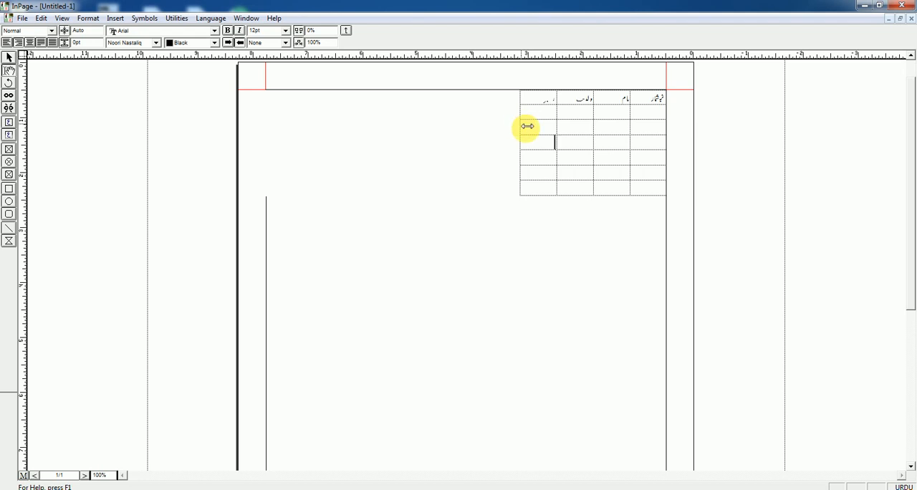
Step: Widen the table to the text box's left edge and move the inner column borders to spread the four columns across it
{"action": "left_click_drag", "start_coordinate": [523, 127], "coordinate": [276, 131]}
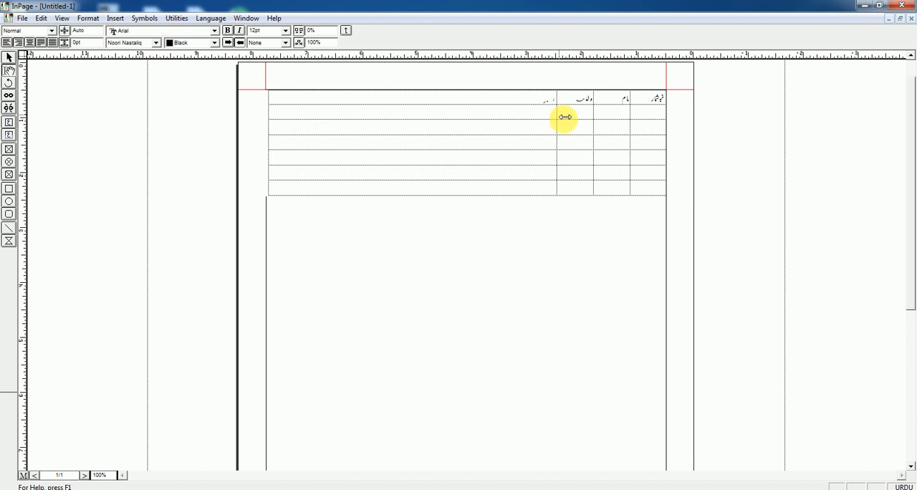
{"action": "left_click_drag", "start_coordinate": [559, 116], "coordinate": [394, 116]}
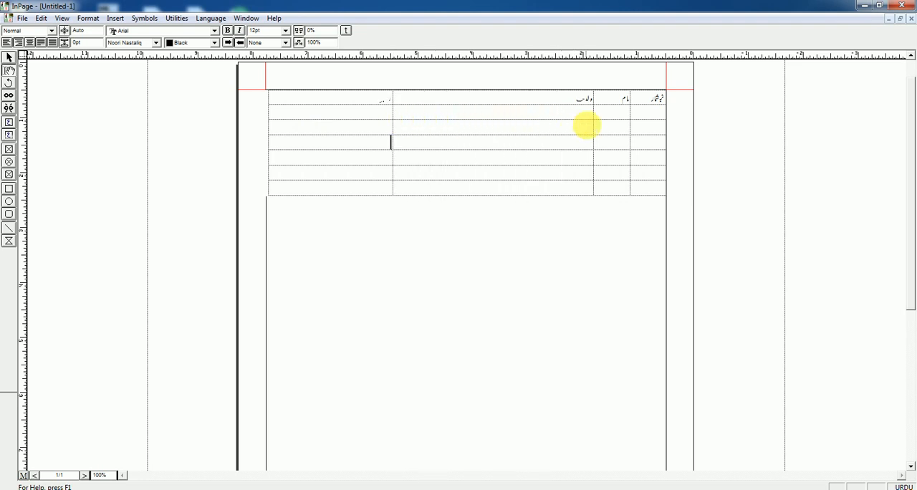
{"action": "left_click_drag", "start_coordinate": [594, 113], "coordinate": [503, 116]}
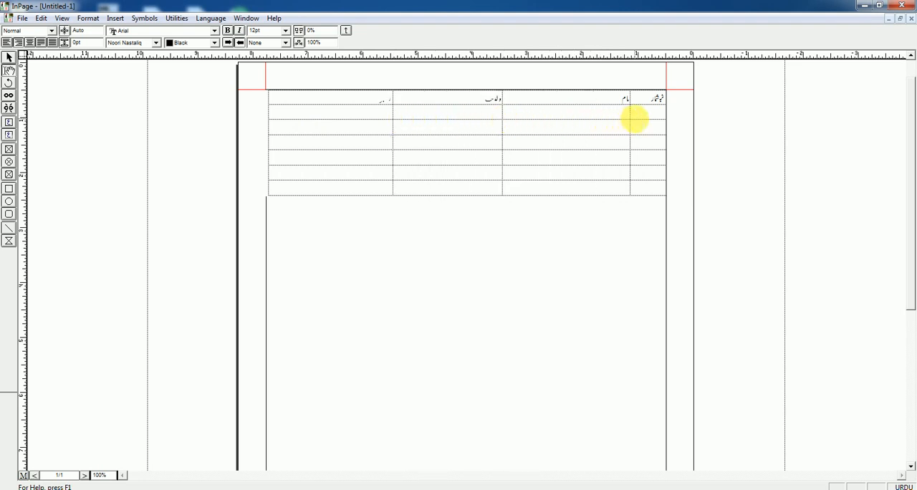
{"action": "left_click_drag", "start_coordinate": [637, 117], "coordinate": [575, 117]}
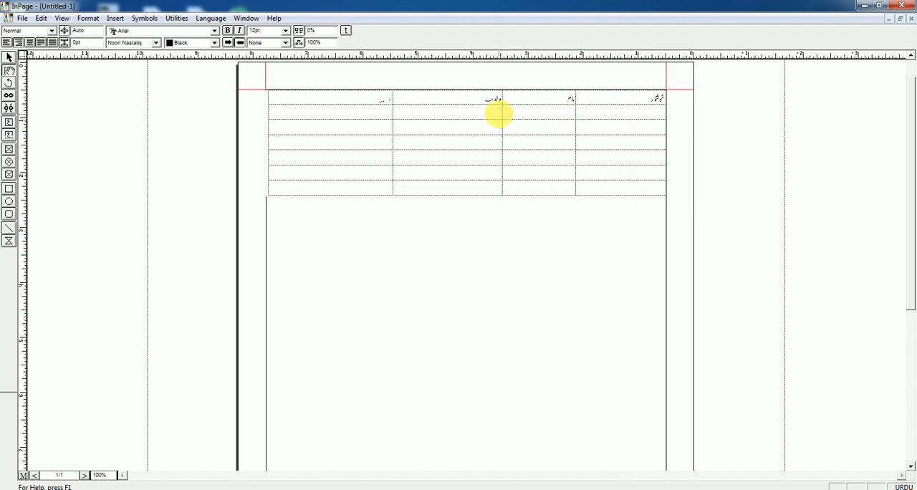
{"action": "left_click_drag", "start_coordinate": [506, 112], "coordinate": [494, 115]}
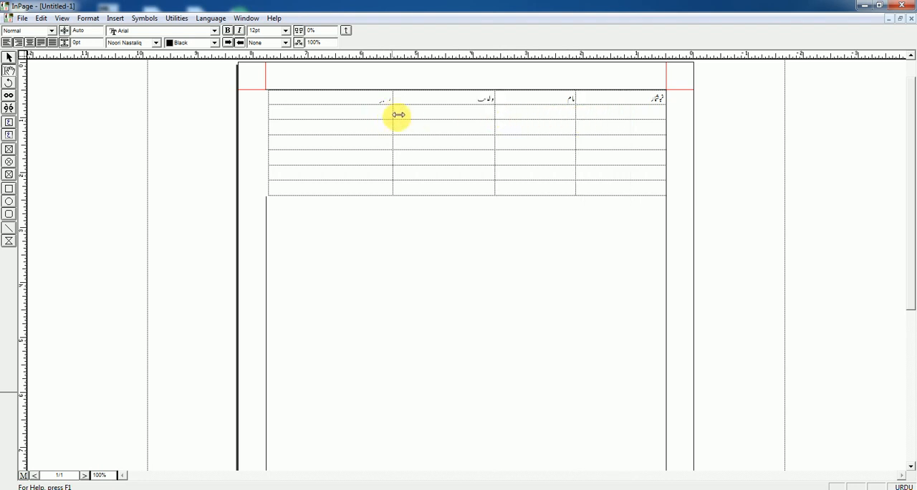
{"action": "left_click_drag", "start_coordinate": [396, 115], "coordinate": [387, 115]}
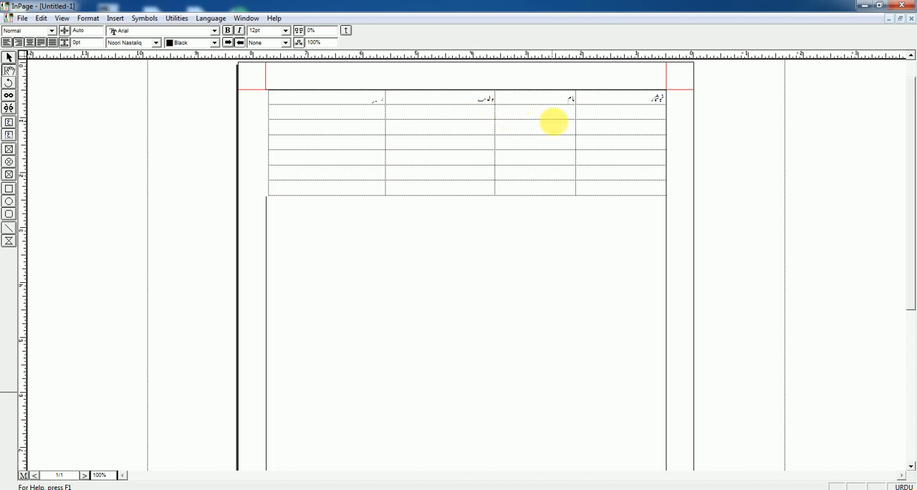
{"action": "left_click_drag", "start_coordinate": [659, 98], "coordinate": [342, 102]}
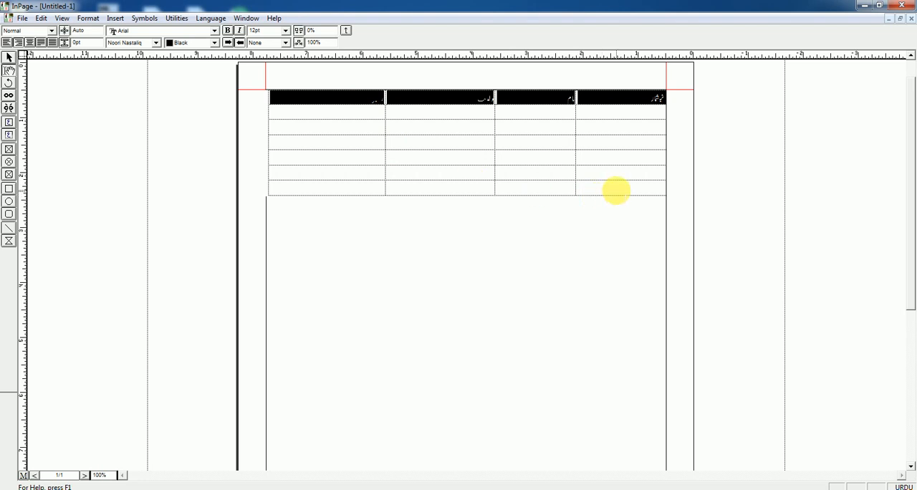
{"action": "left_click", "coordinate": [616, 190]}
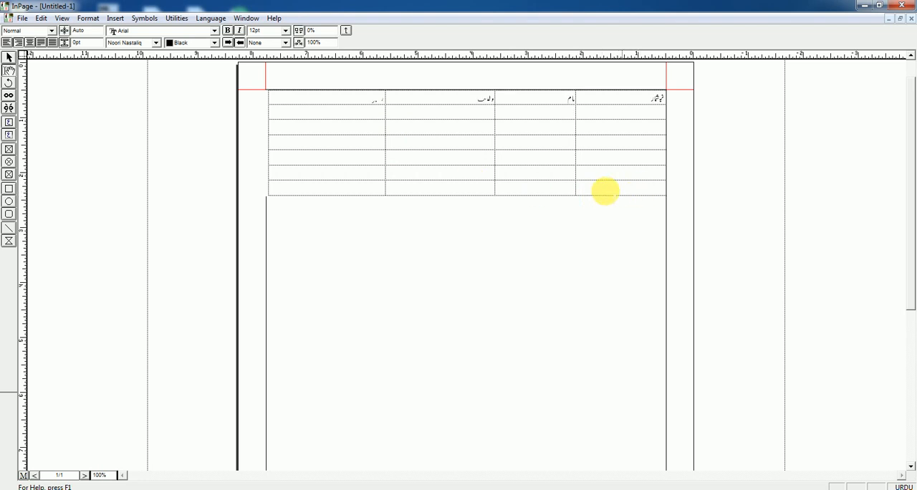
Step: Copy the table's heading row, paste it at the second row's rightmost cell, and remove the extra line from the pasted نمبر شمار
{"action": "left_click_drag", "start_coordinate": [356, 96], "coordinate": [661, 101]}
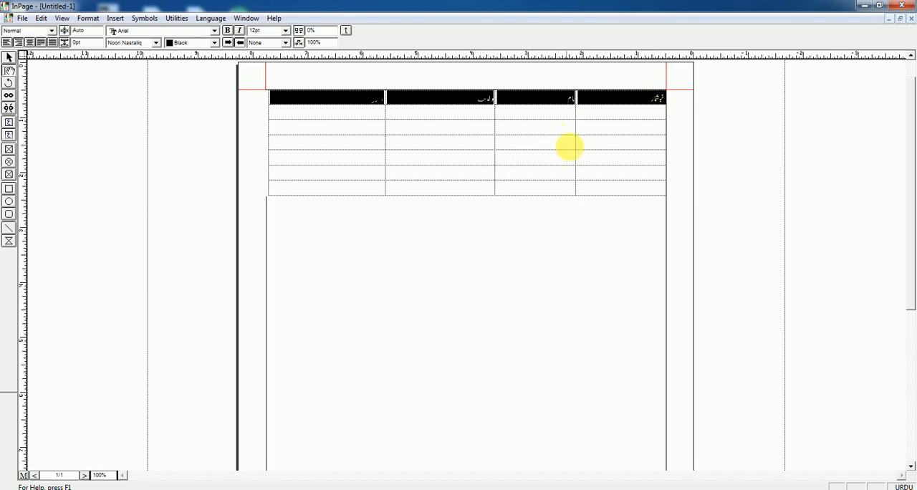
{"action": "left_click", "coordinate": [628, 113]}
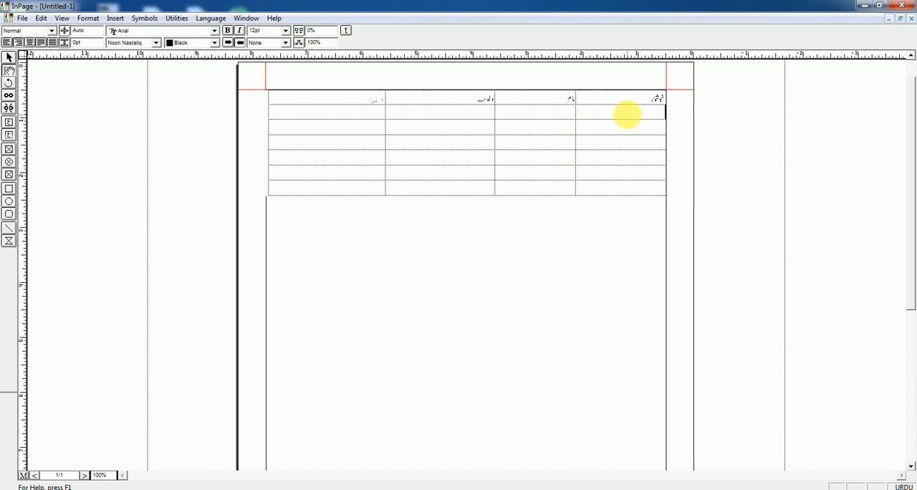
{"action": "type", "text": "نمبر شمار"}
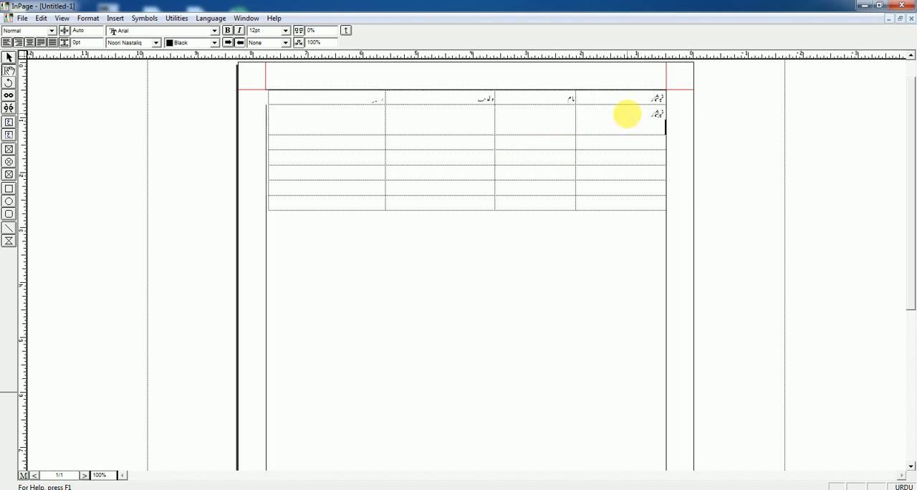
{"action": "key", "text": "BackSpace"}
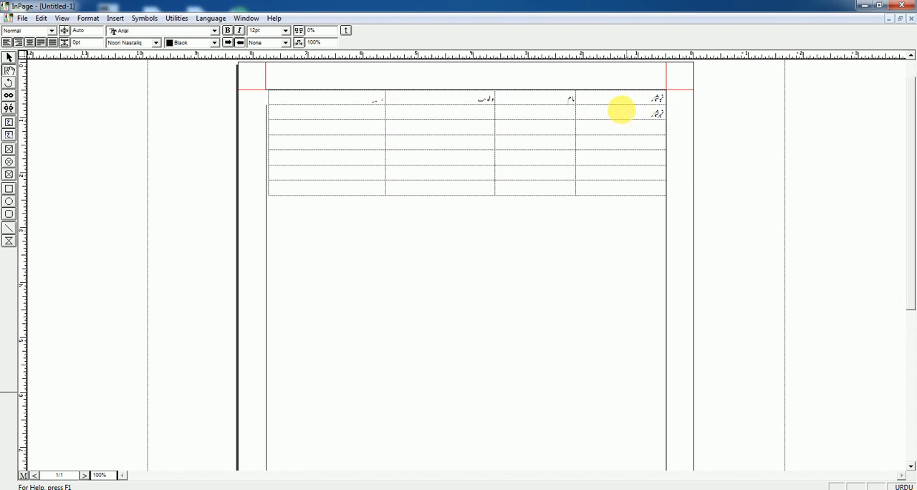
Step: Copy the heading نام into rows two and three of its own column and rows three and four of the ولدیت column
{"action": "left_click_drag", "start_coordinate": [559, 99], "coordinate": [601, 97]}
{"action": "key", "text": "ctrl+c"}
{"action": "left_click", "coordinate": [550, 122]}
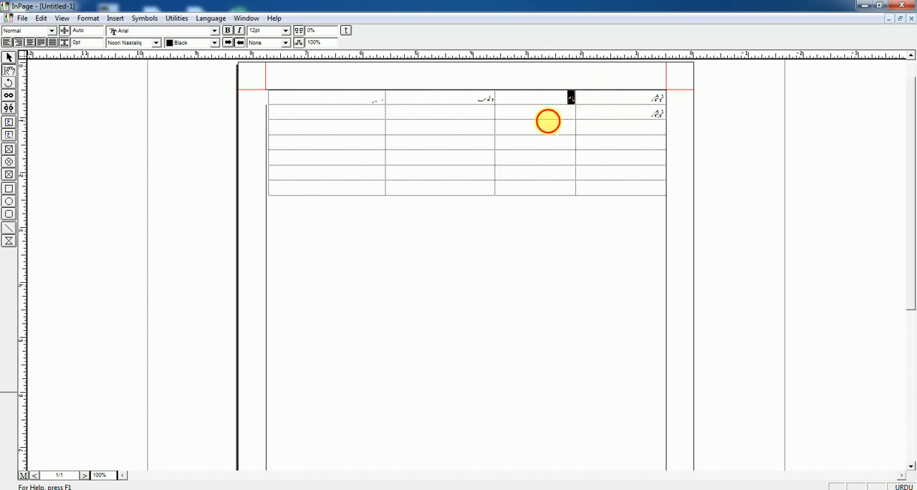
{"action": "key", "text": "ctrl+v"}
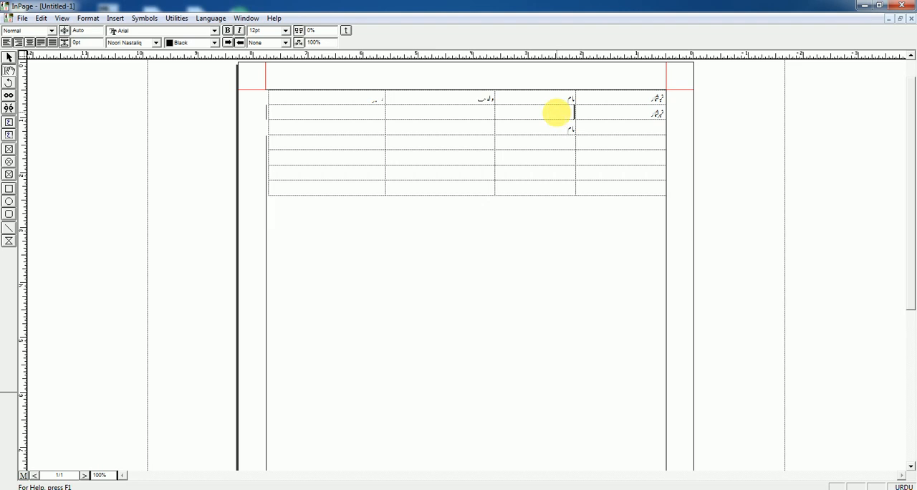
{"action": "left_click", "coordinate": [465, 134]}
{"action": "key", "text": "ctrl+v"}
{"action": "left_click", "coordinate": [454, 147]}
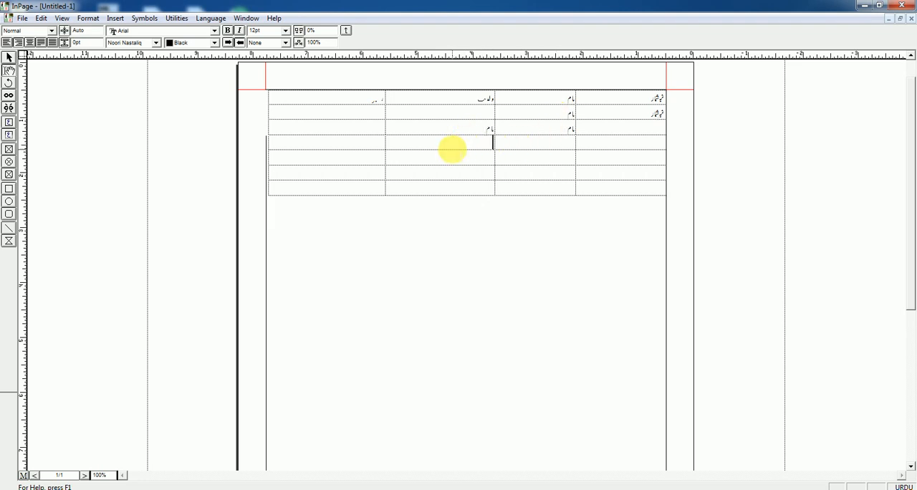
{"action": "key", "text": "ctrl+v"}
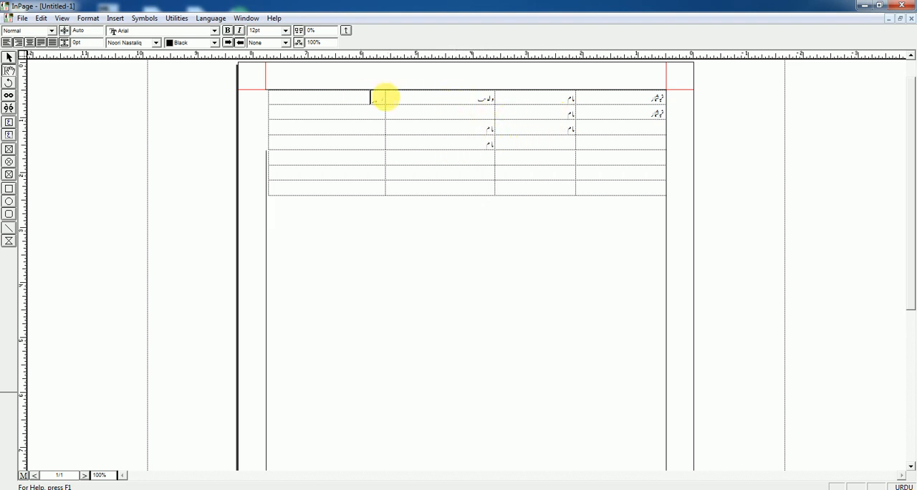
Step: Copy the heading row again to put نمبر شمار in the fourth row's rightmost cell, and remove the extra line there
{"action": "left_click_drag", "start_coordinate": [383, 95], "coordinate": [697, 98]}
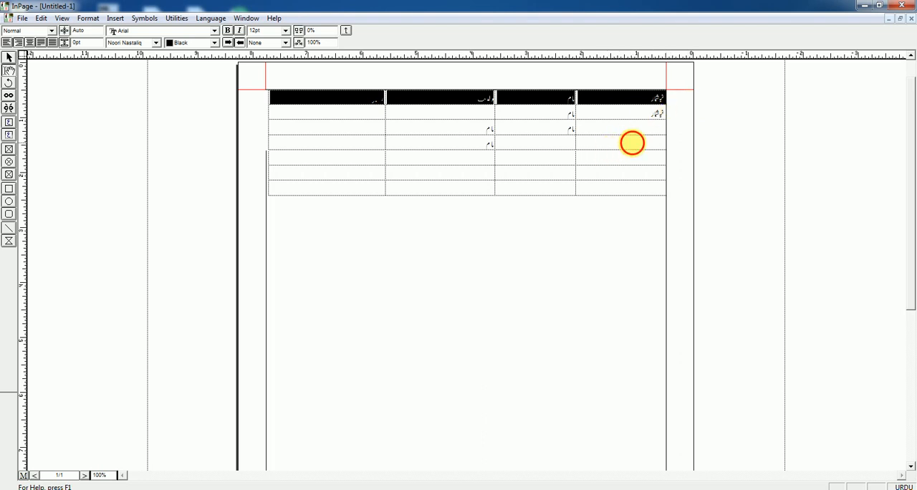
{"action": "left_click", "coordinate": [632, 142]}
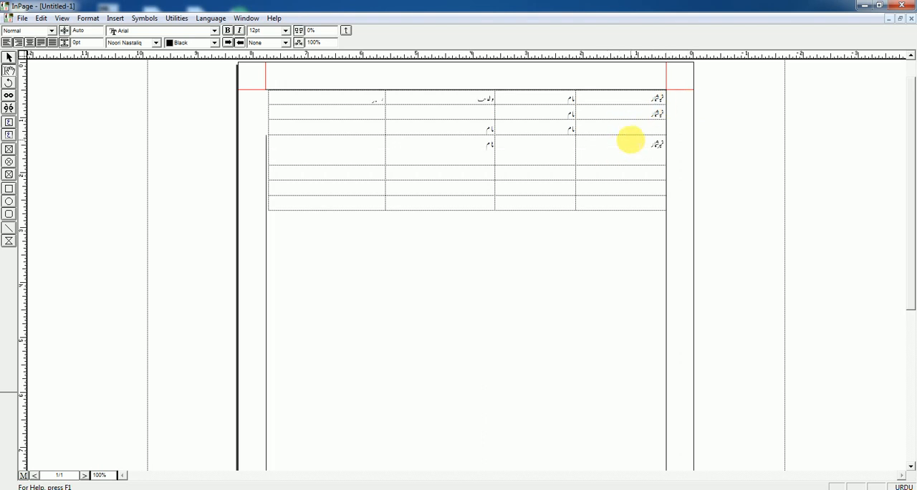
{"action": "key", "text": "BackSpace"}
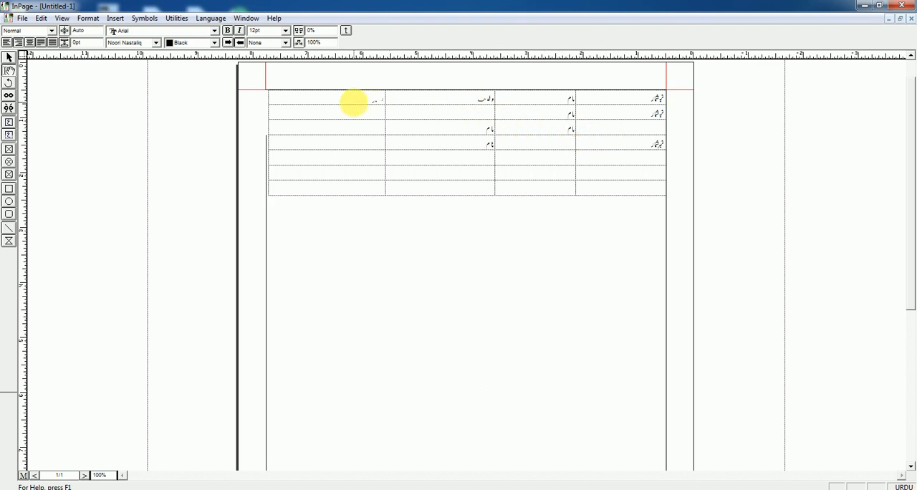
Step: Copy the heading ولدیت into the leftmost column's cells from the third to the seventh row
{"action": "left_click_drag", "start_coordinate": [353, 102], "coordinate": [501, 94]}
{"action": "left_click", "coordinate": [497, 147]}
{"action": "key", "text": "ctrl+c"}
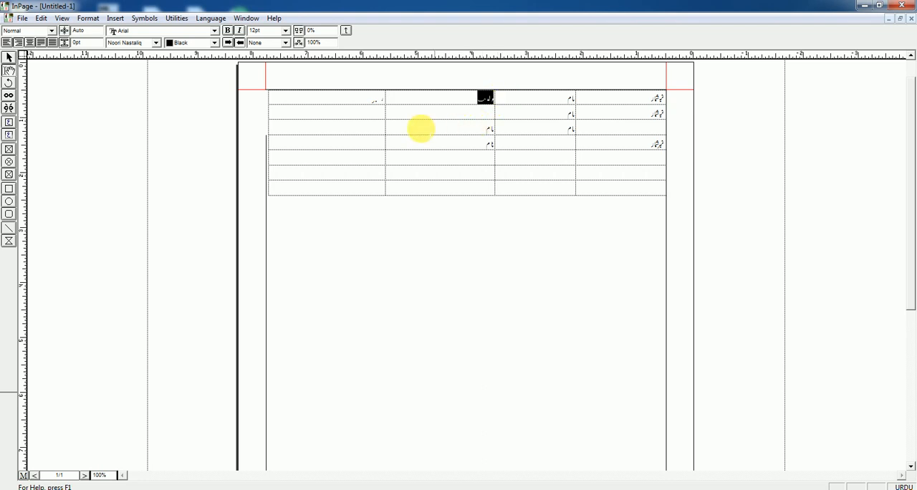
{"action": "left_click", "coordinate": [373, 126]}
{"action": "key", "text": "ctrl+v"}
{"action": "left_click", "coordinate": [372, 146]}
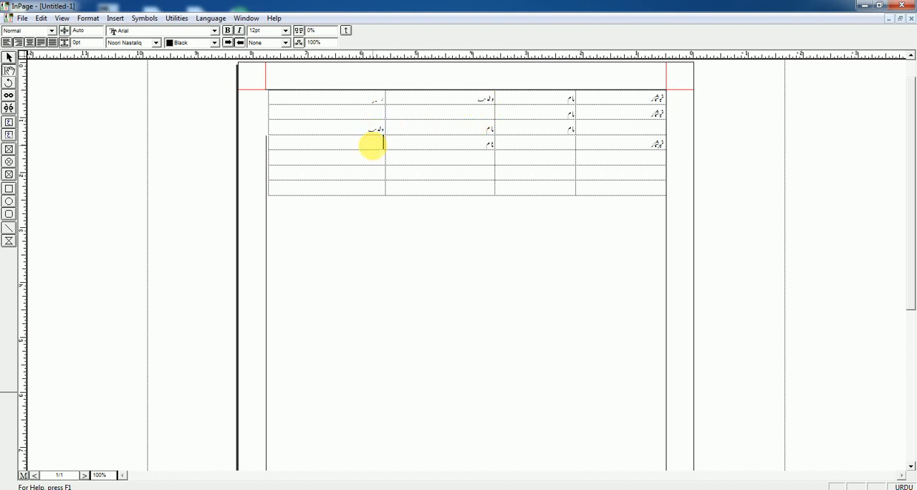
{"action": "key", "text": "ctrl+v"}
{"action": "left_click", "coordinate": [365, 157]}
{"action": "key", "text": "ctrl+v"}
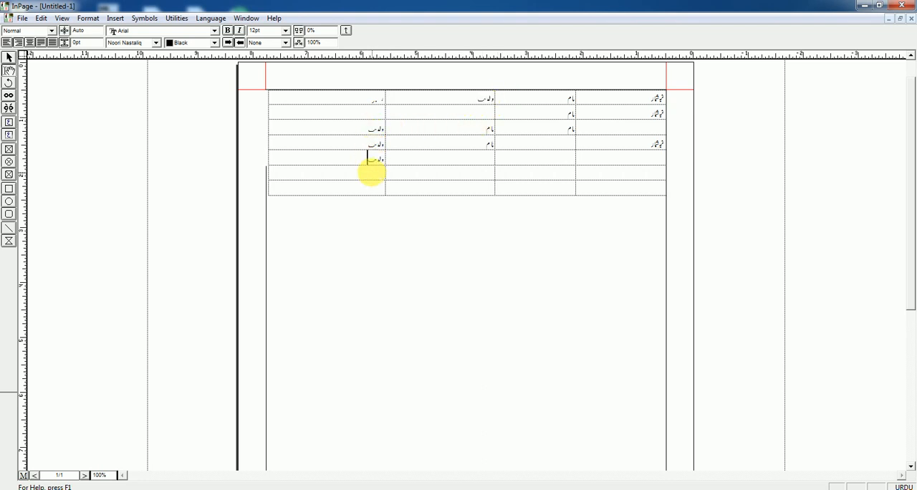
{"action": "left_click", "coordinate": [374, 175]}
{"action": "key", "text": "ctrl+v"}
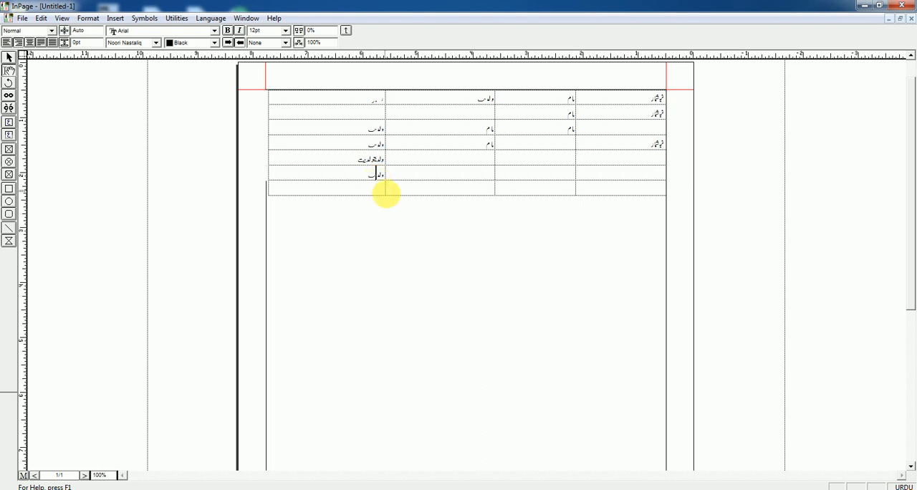
{"action": "left_click", "coordinate": [378, 187]}
{"action": "key", "text": "ctrl+v"}
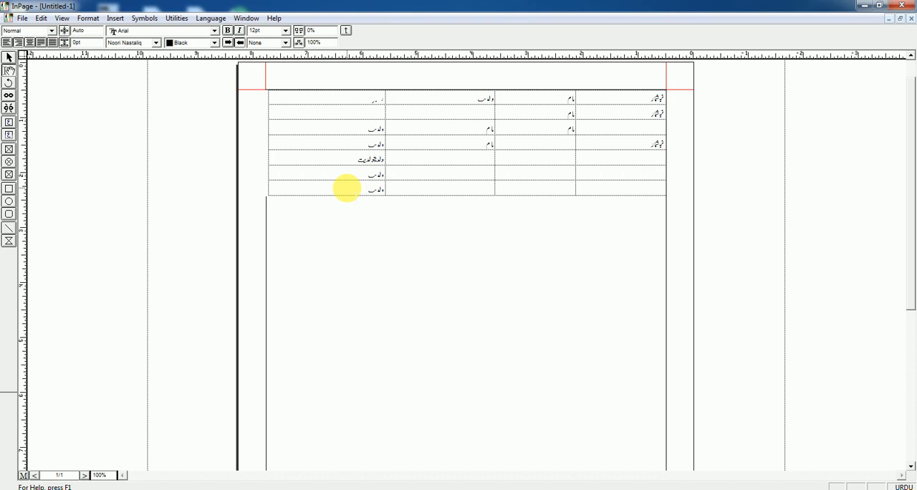
Step: Add seven empty rows to the end of the table by advancing cell by cell past its last cell
{"action": "key", "text": "Tab"}
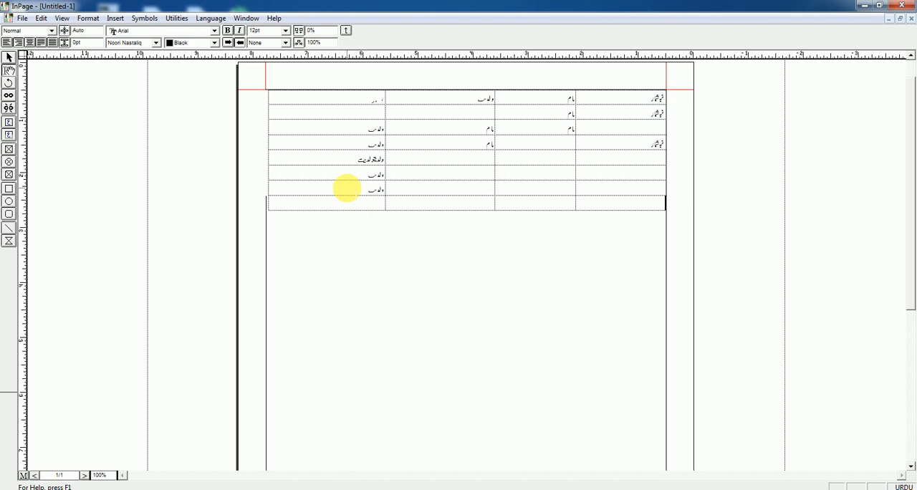
{"action": "key", "text": "Tab"}
{"action": "key", "text": "Tab"}
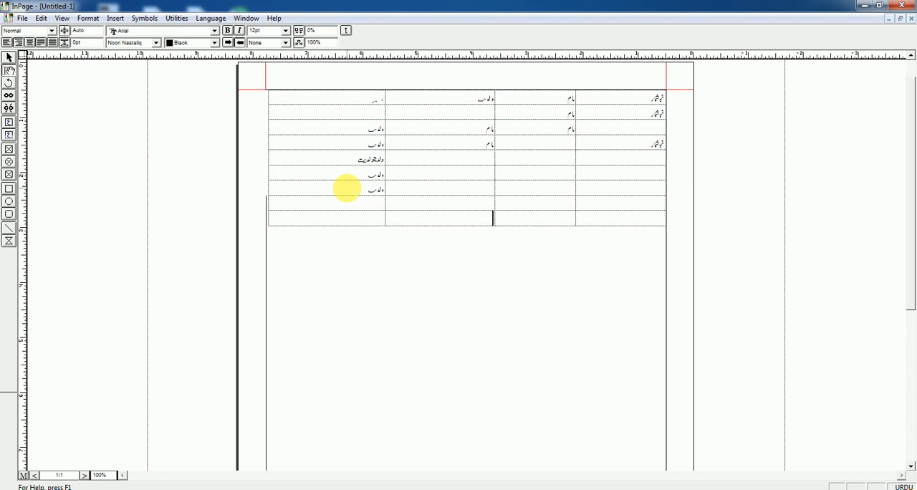
{"action": "key", "text": "Tab"}
{"action": "key", "text": "Tab"}
{"action": "key", "text": "Tab"}
{"action": "key", "text": "Tab"}
{"action": "key", "text": "Tab"}
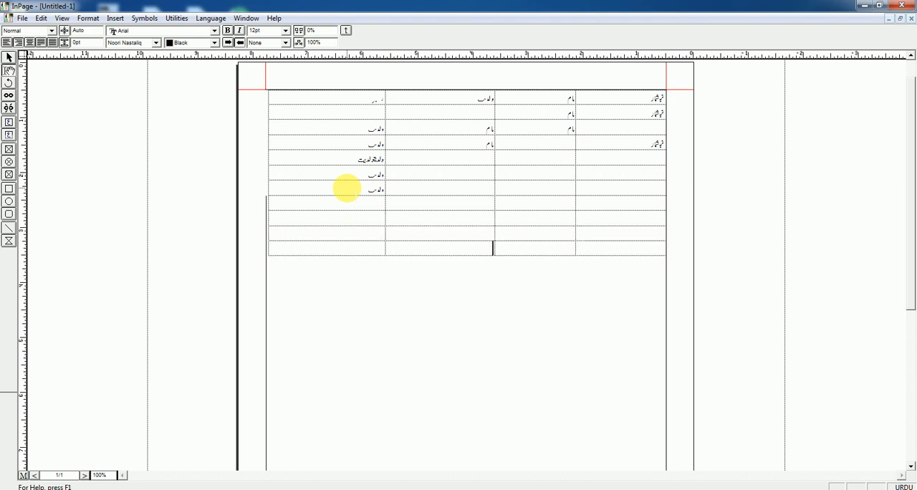
{"action": "key", "text": "Tab"}
{"action": "key", "text": "Tab"}
{"action": "key", "text": "Tab"}
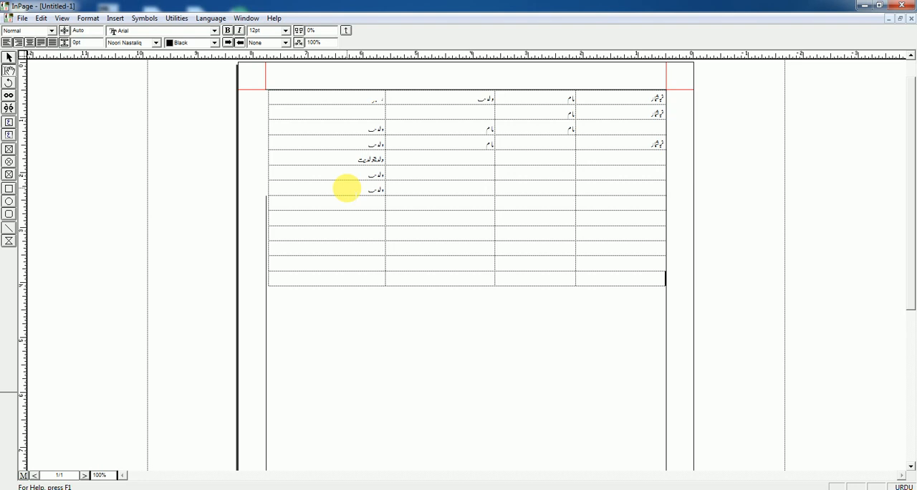
{"action": "key", "text": "Tab"}
{"action": "key", "text": "Tab"}
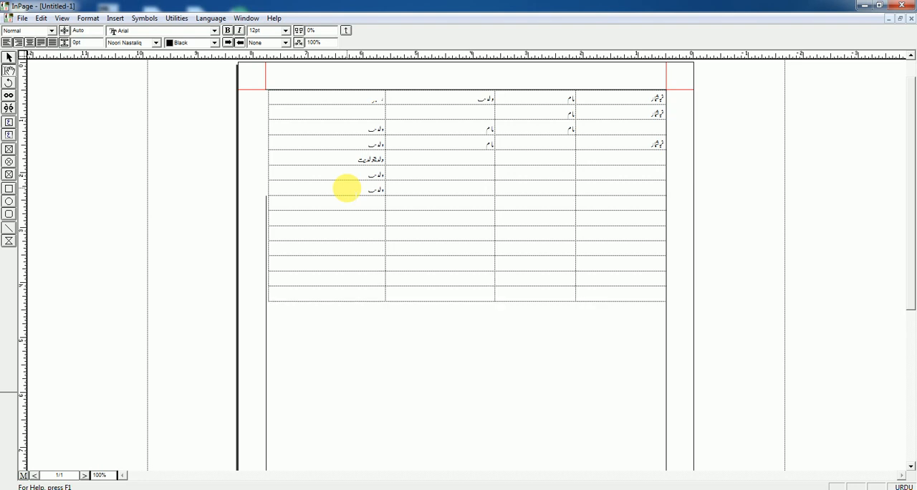
Step: Examine the table insert commands offered with the cursor inside the table and with the whole table selected
{"action": "left_click", "coordinate": [116, 19]}
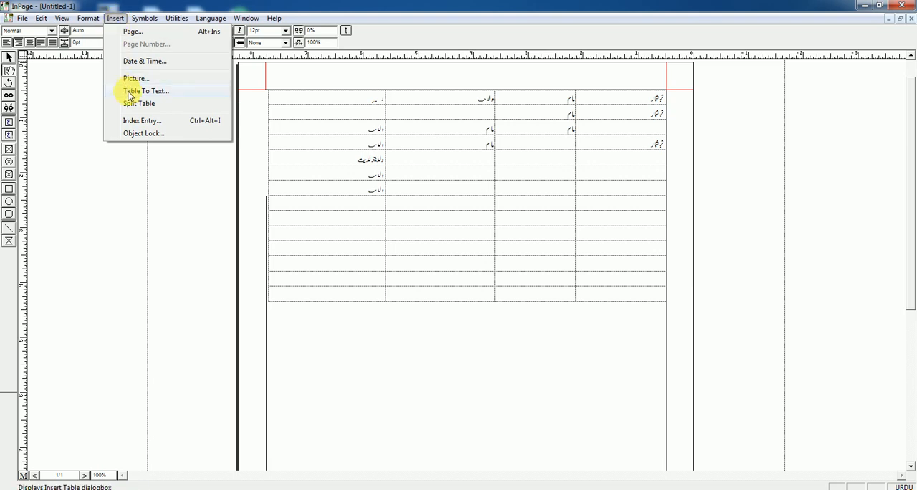
{"action": "left_click", "coordinate": [447, 175]}
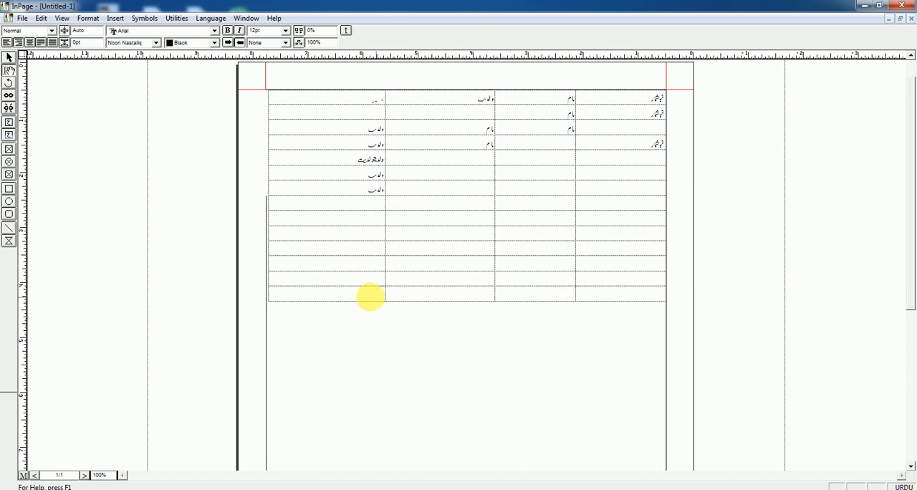
{"action": "left_click_drag", "start_coordinate": [402, 294], "coordinate": [656, 101]}
{"action": "left_click", "coordinate": [511, 238]}
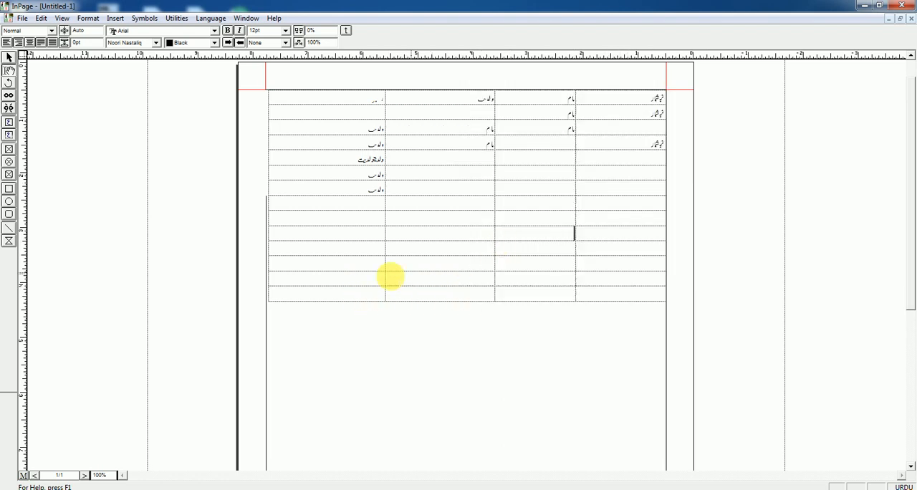
{"action": "left_click_drag", "start_coordinate": [348, 291], "coordinate": [311, 287]}
{"action": "left_click", "coordinate": [655, 98]}
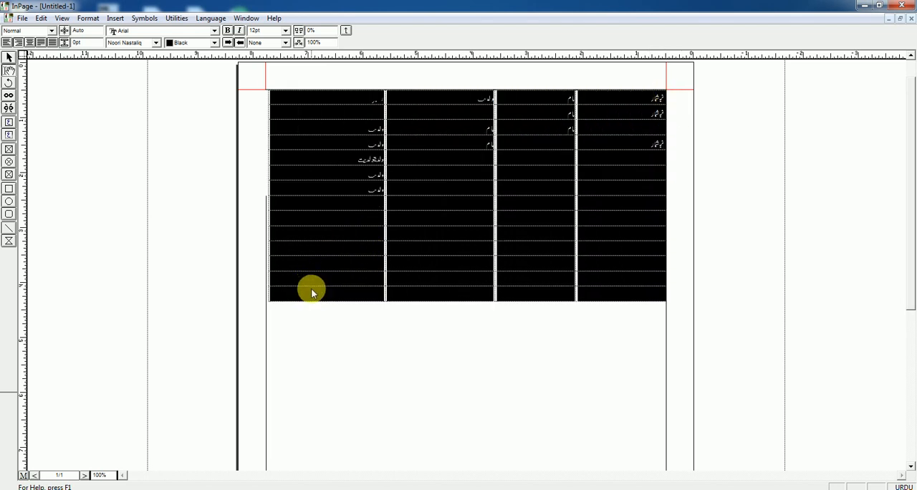
{"action": "left_click", "coordinate": [114, 19]}
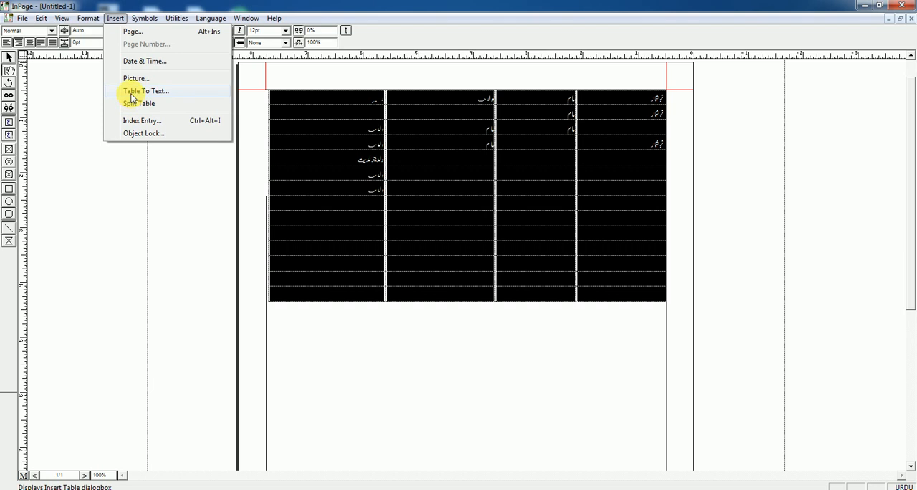
{"action": "left_click", "coordinate": [471, 328]}
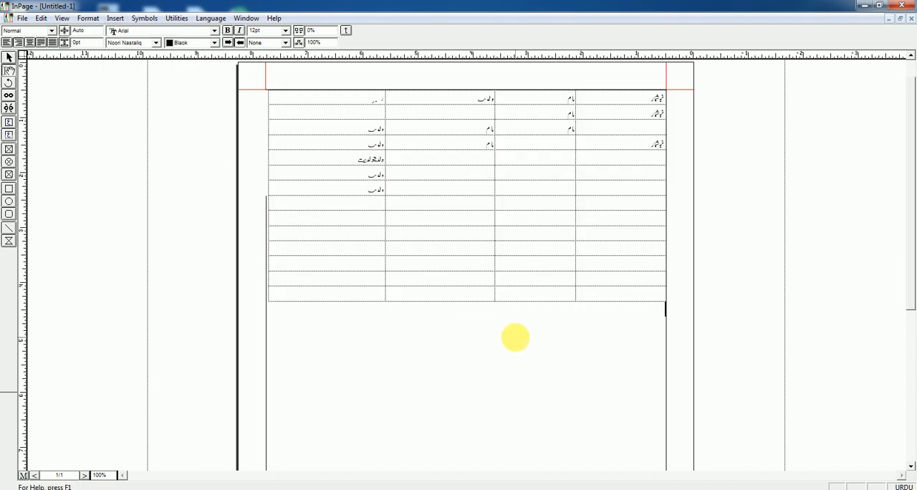
Step: Examine the table insert commands offered with the empty line below the table selected and with the cursor placed there
{"action": "left_click", "coordinate": [115, 18]}
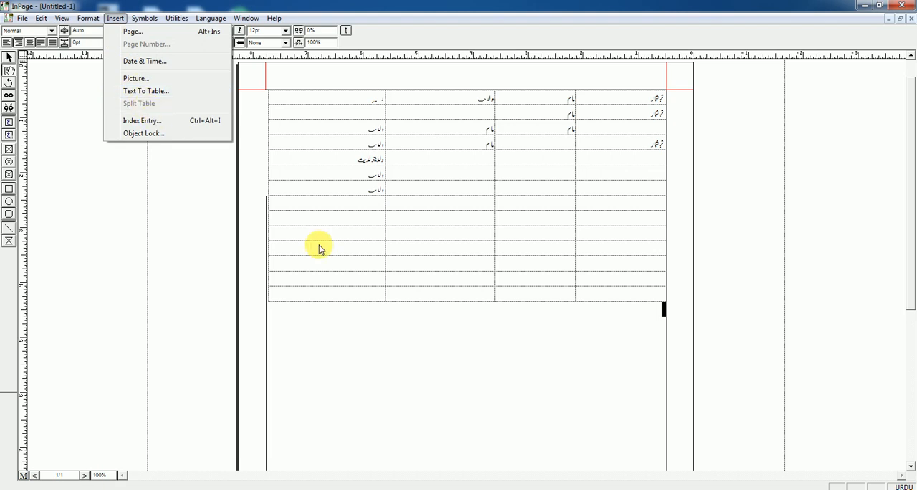
{"action": "left_click", "coordinate": [528, 306]}
{"action": "left_click", "coordinate": [574, 295]}
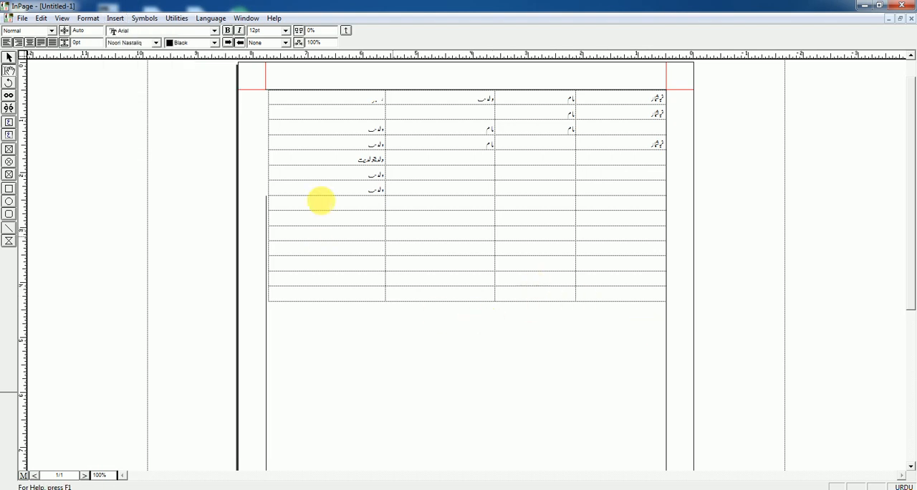
{"action": "left_click", "coordinate": [115, 18]}
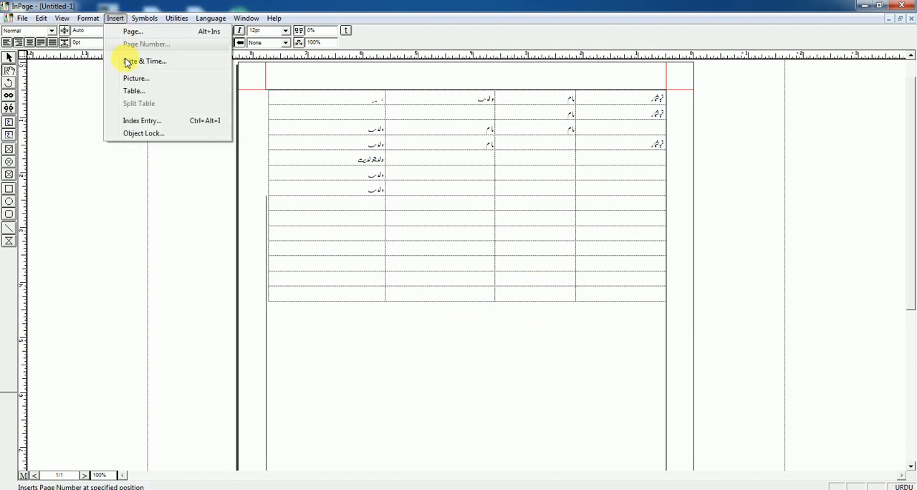
{"action": "left_click", "coordinate": [646, 329]}
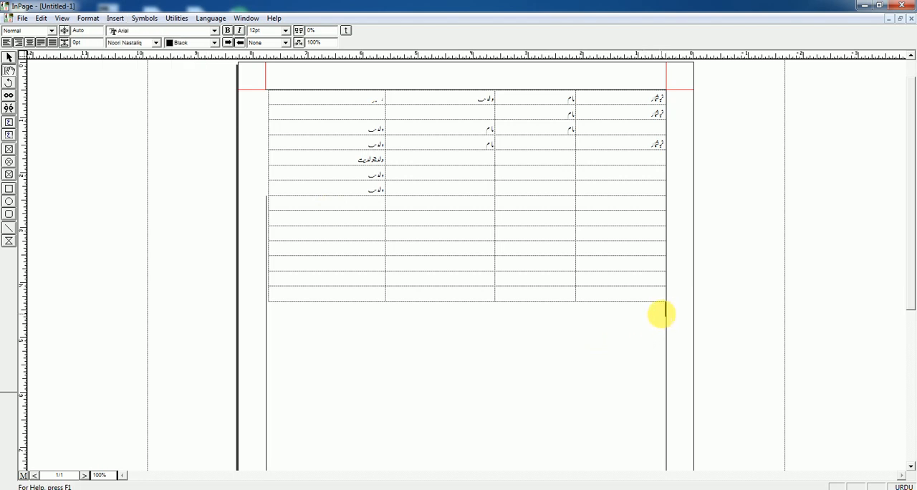
{"action": "left_click", "coordinate": [117, 19]}
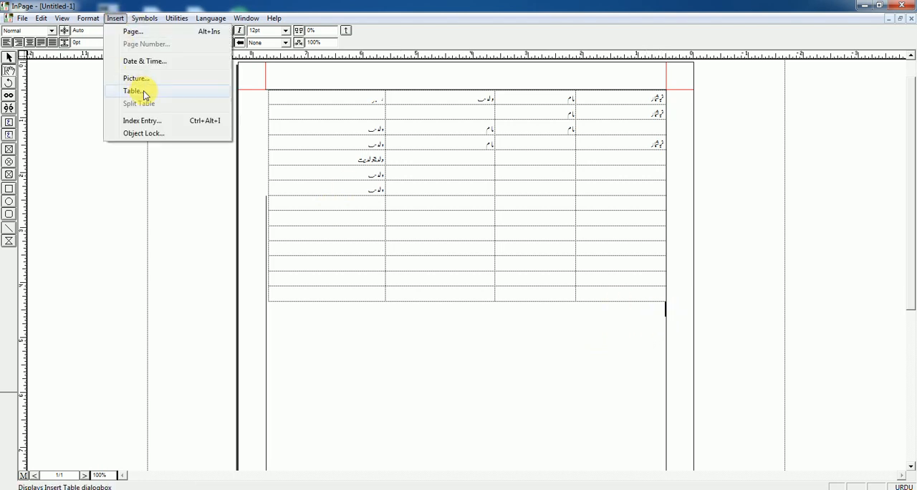
{"action": "left_click", "coordinate": [334, 277]}
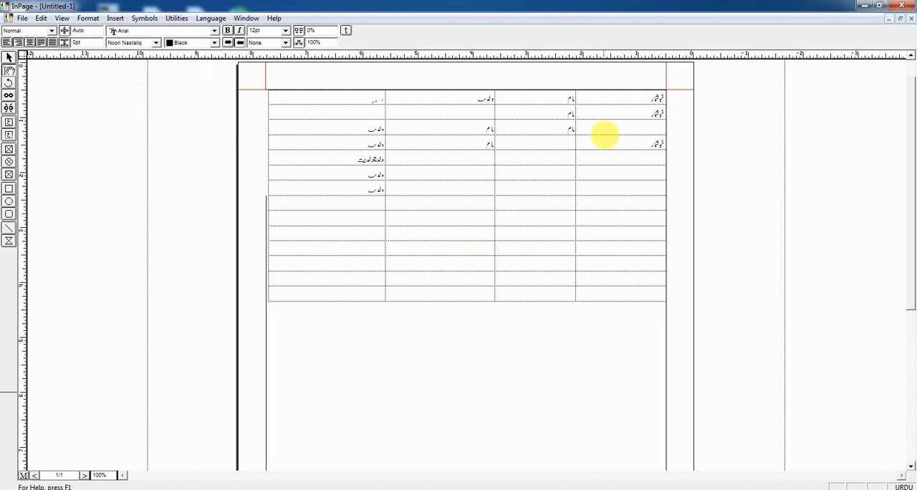
Step: Convert the whole four-column table to tab-separated text with Table To Text set to Tabs
{"action": "left_click_drag", "start_coordinate": [661, 96], "coordinate": [323, 297]}
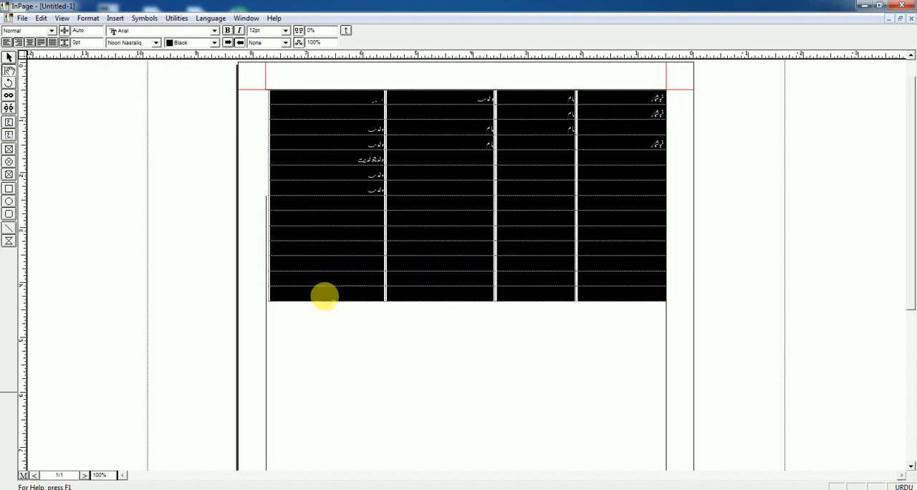
{"action": "left_click", "coordinate": [115, 19]}
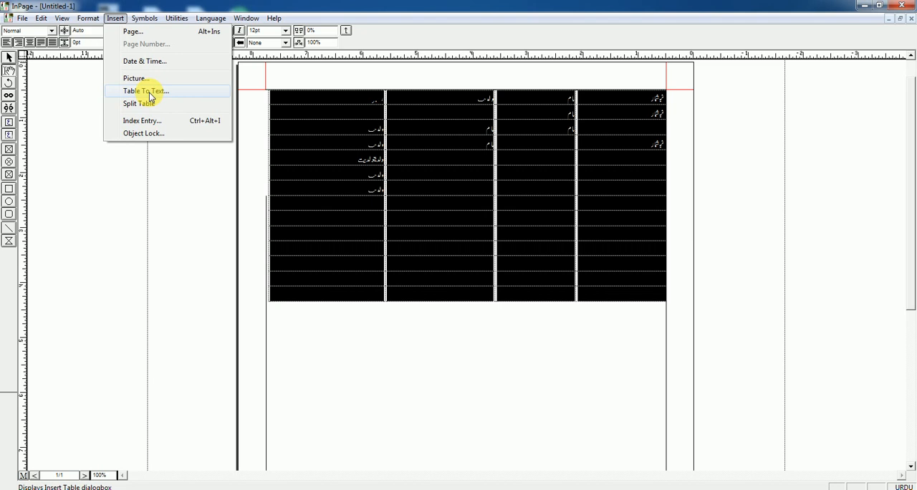
{"action": "left_click", "coordinate": [150, 92]}
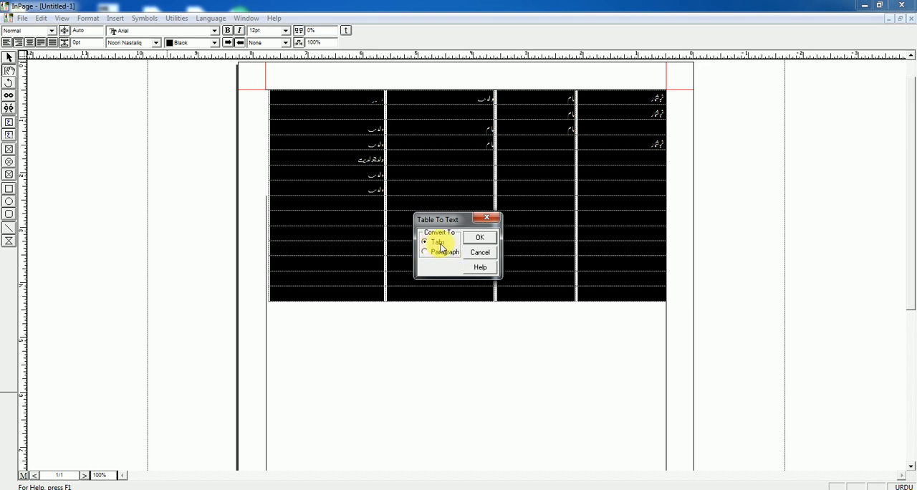
{"action": "left_click", "coordinate": [479, 239]}
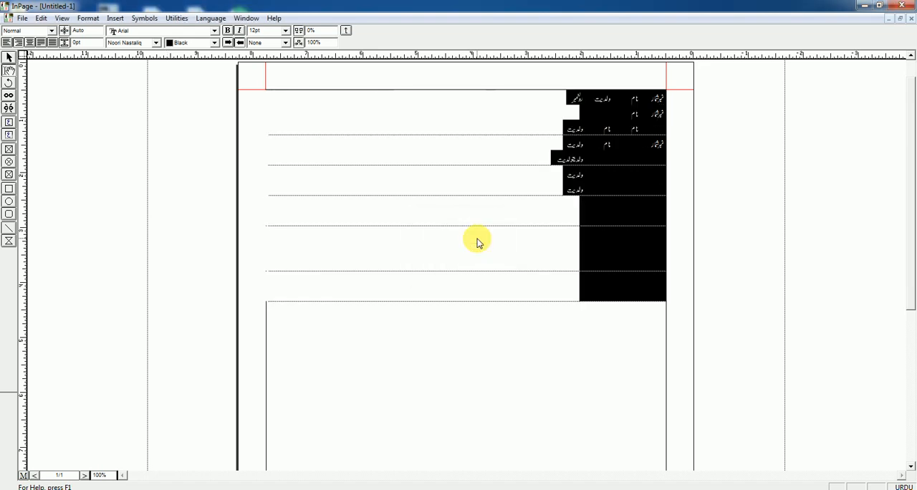
{"action": "left_click", "coordinate": [542, 232]}
{"action": "left_click", "coordinate": [629, 171]}
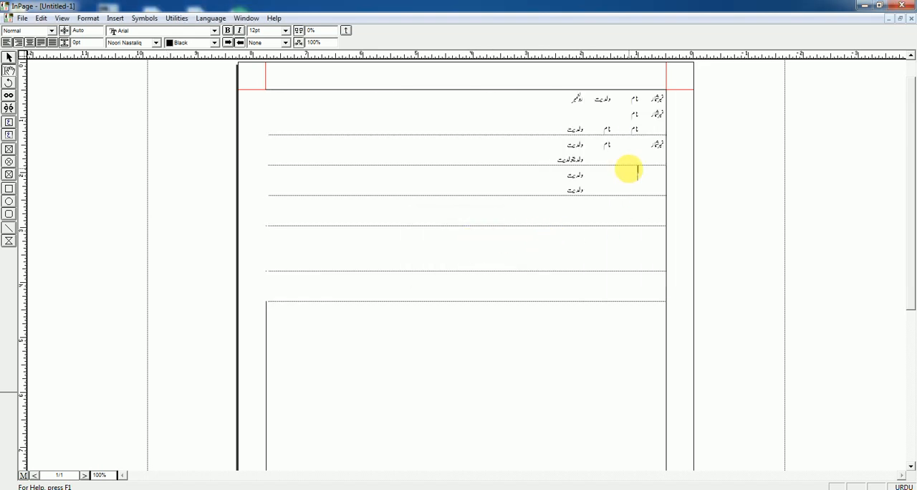
{"action": "left_click", "coordinate": [574, 116]}
{"action": "left_click", "coordinate": [649, 113]}
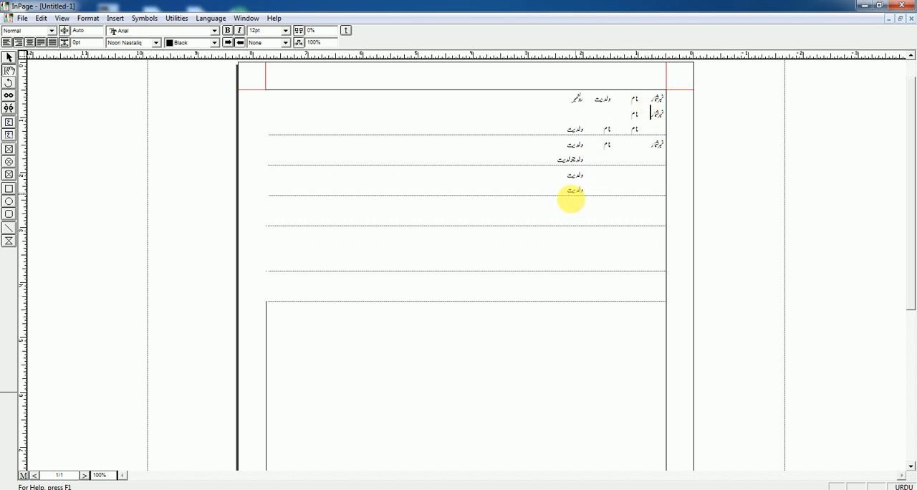
{"action": "left_click_drag", "start_coordinate": [366, 281], "coordinate": [670, 90]}
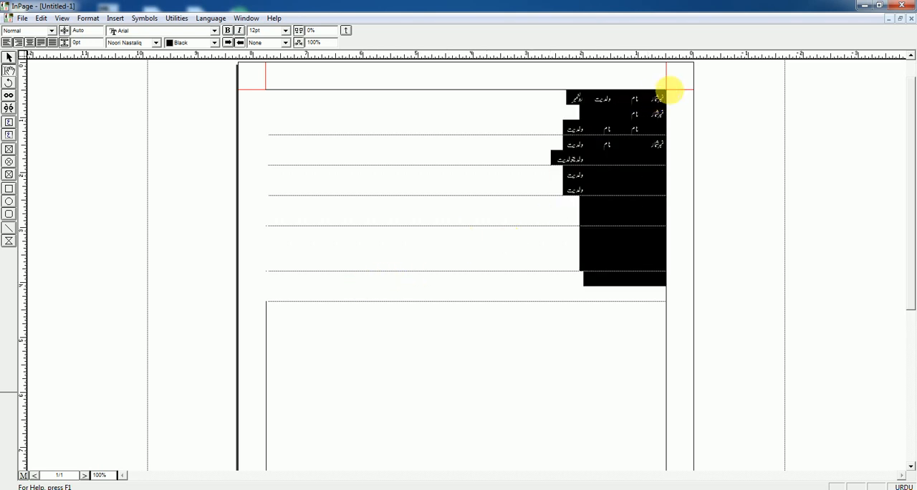
{"action": "left_click", "coordinate": [116, 18]}
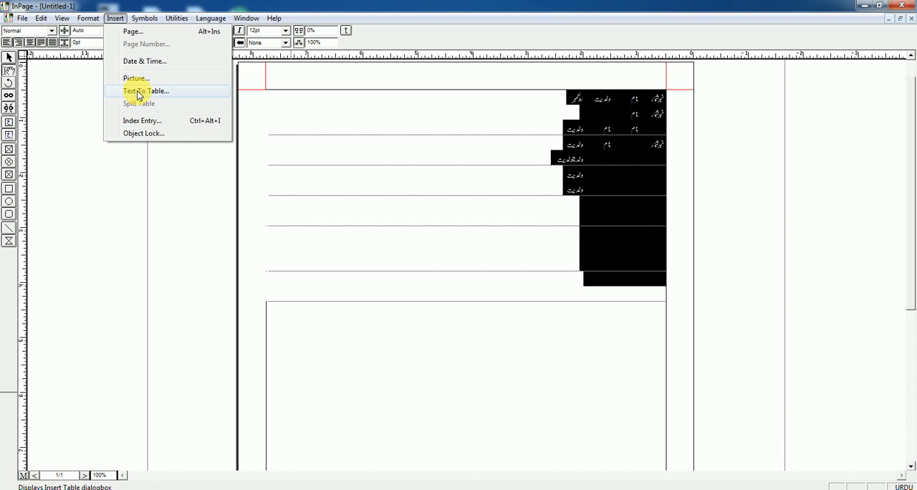
{"action": "left_click", "coordinate": [575, 197]}
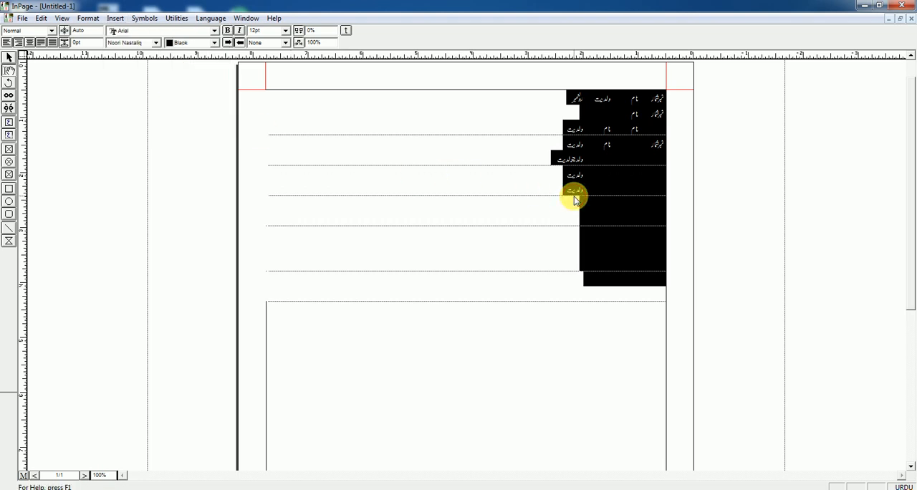
{"action": "left_click", "coordinate": [570, 233]}
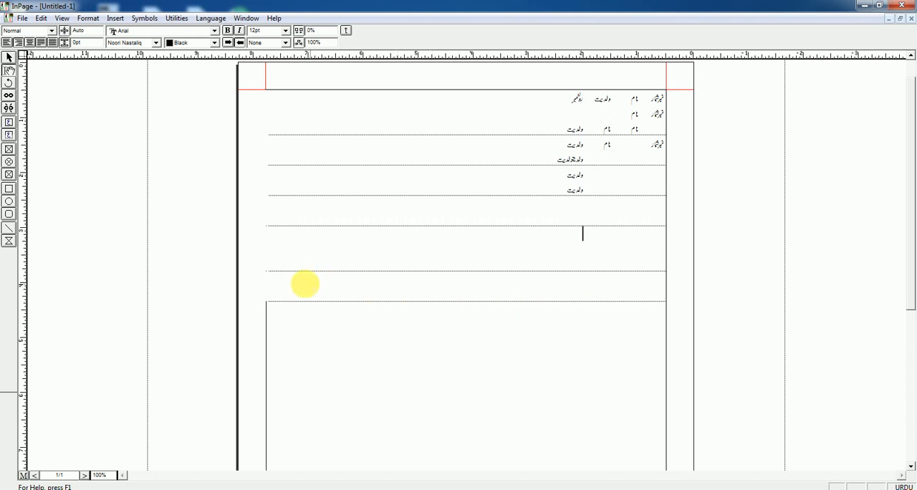
Step: Convert all the tab-separated text back into a table with Text To Table set to convert from Tabs
{"action": "left_click", "coordinate": [294, 287]}
{"action": "left_click_drag", "start_coordinate": [541, 291], "coordinate": [362, 91]}
{"action": "left_click", "coordinate": [116, 18]}
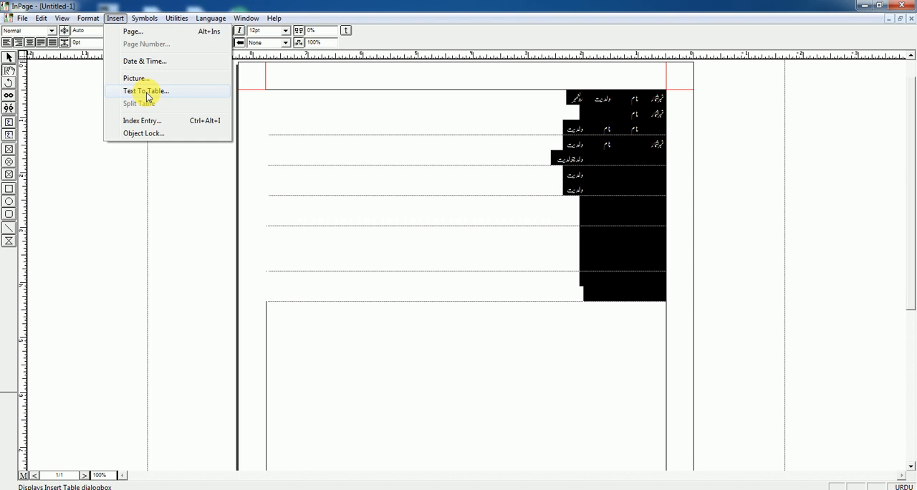
{"action": "left_click", "coordinate": [147, 93]}
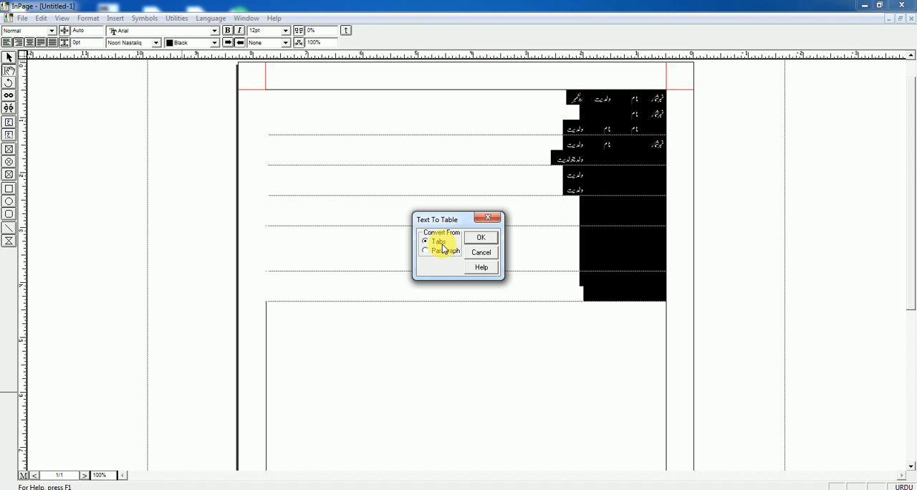
{"action": "left_click", "coordinate": [487, 238]}
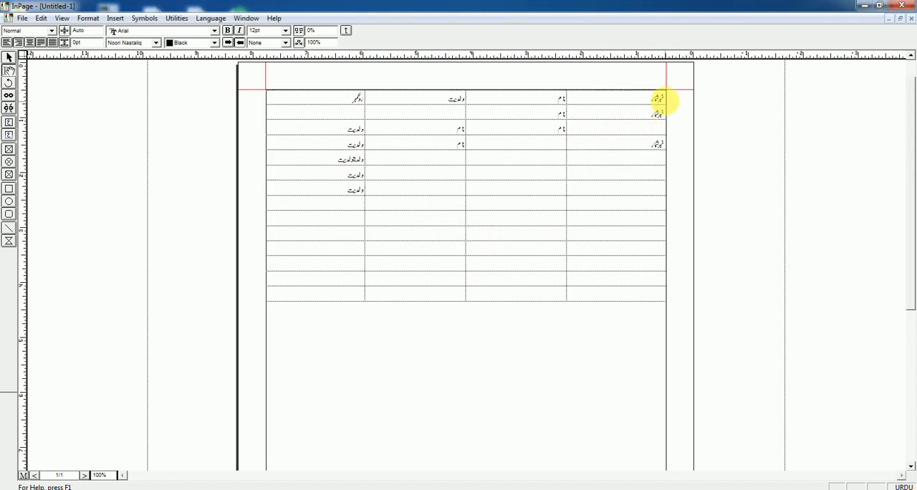
Step: Select the whole rebuilt table and convert it to text with Table To Text set to Paragraph
{"action": "left_click_drag", "start_coordinate": [660, 95], "coordinate": [322, 299]}
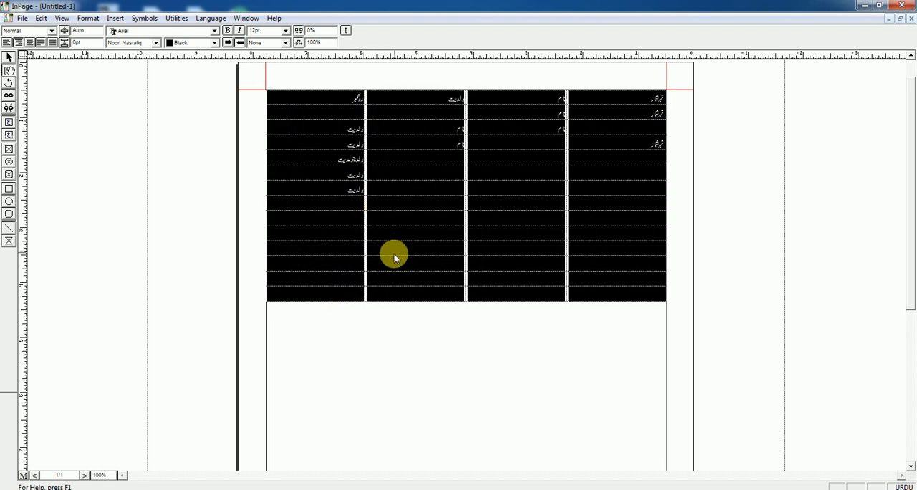
{"action": "left_click_drag", "start_coordinate": [344, 288], "coordinate": [686, 86]}
{"action": "left_click", "coordinate": [447, 210]}
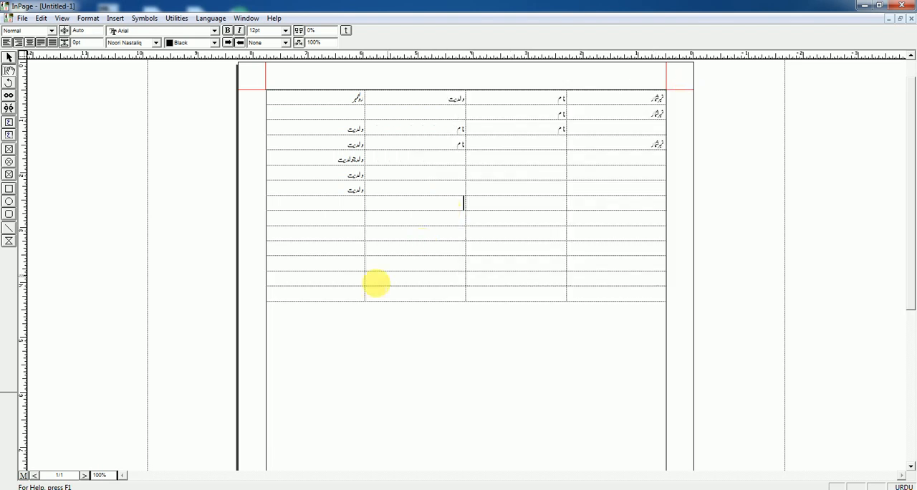
{"action": "left_click_drag", "start_coordinate": [311, 291], "coordinate": [686, 88]}
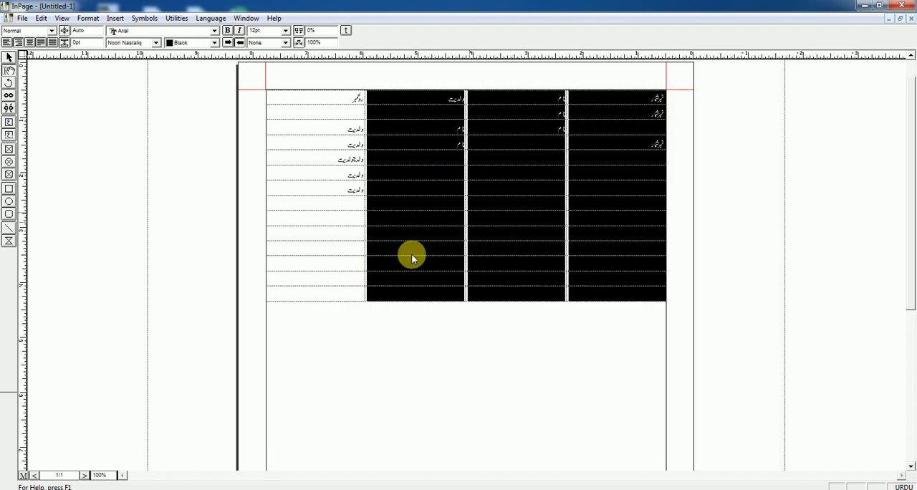
{"action": "left_click", "coordinate": [324, 291]}
{"action": "left_click_drag", "start_coordinate": [319, 293], "coordinate": [294, 287]}
{"action": "left_click", "coordinate": [640, 119]}
{"action": "left_click", "coordinate": [115, 18]}
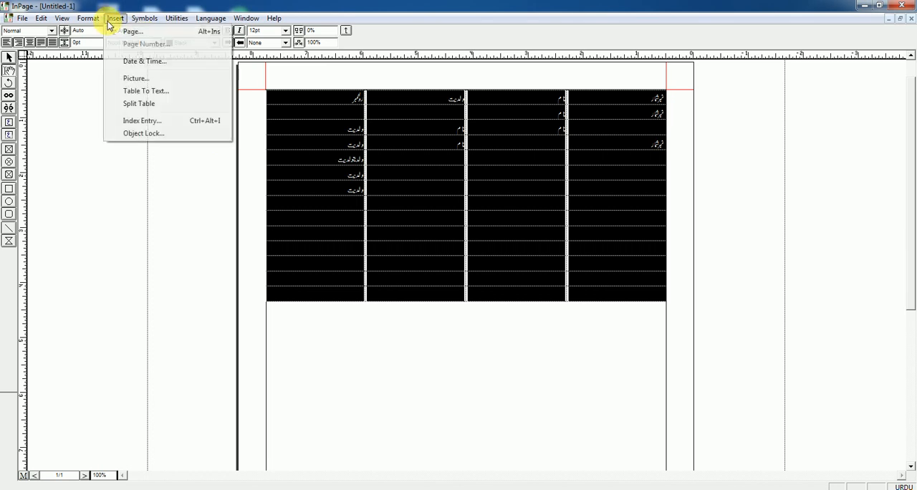
{"action": "left_click", "coordinate": [136, 93]}
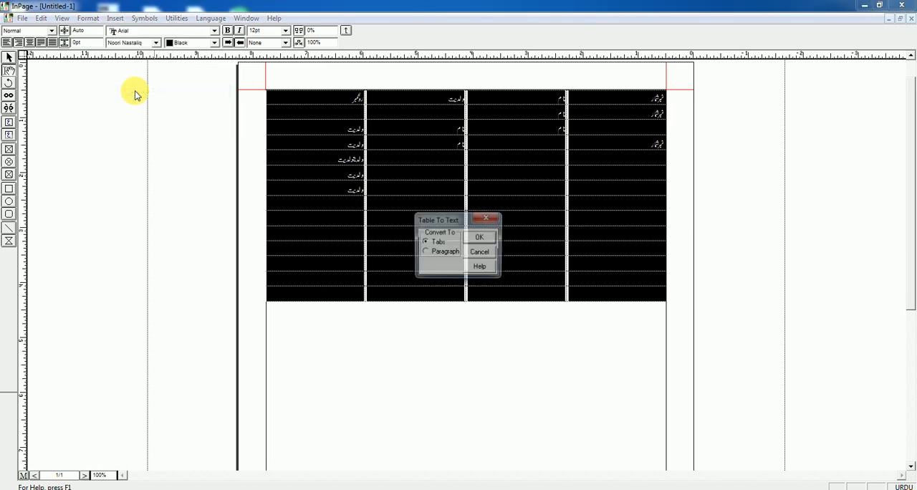
{"action": "left_click", "coordinate": [443, 254]}
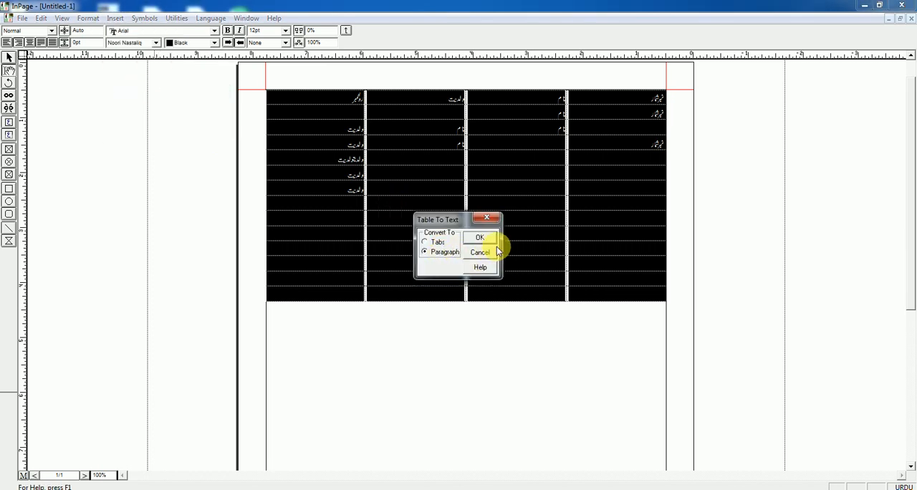
{"action": "left_click", "coordinate": [480, 238]}
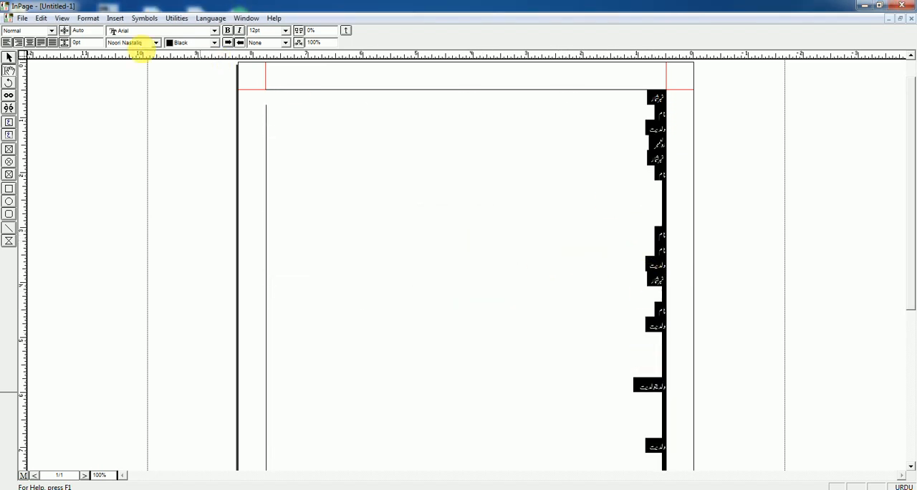
Step: Convert the selected paragraphs into a table with Text To Table set to convert from Tabs
{"action": "left_click", "coordinate": [115, 18]}
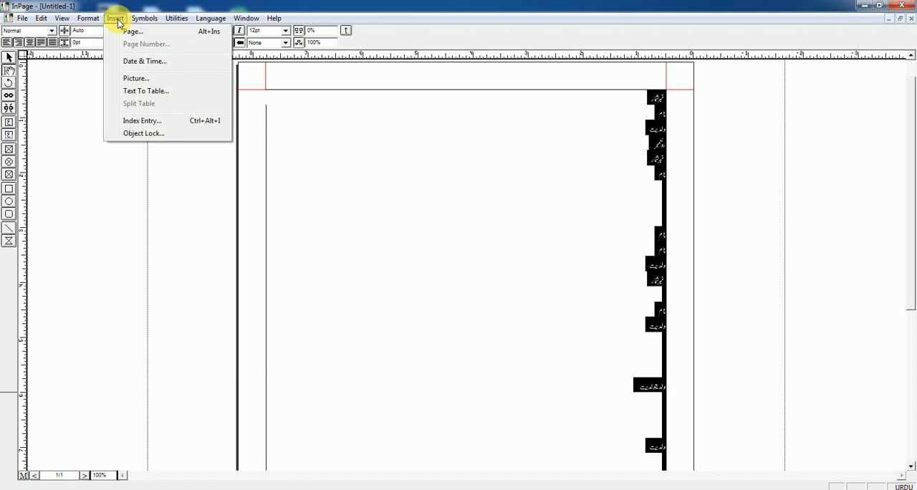
{"action": "left_click", "coordinate": [138, 91]}
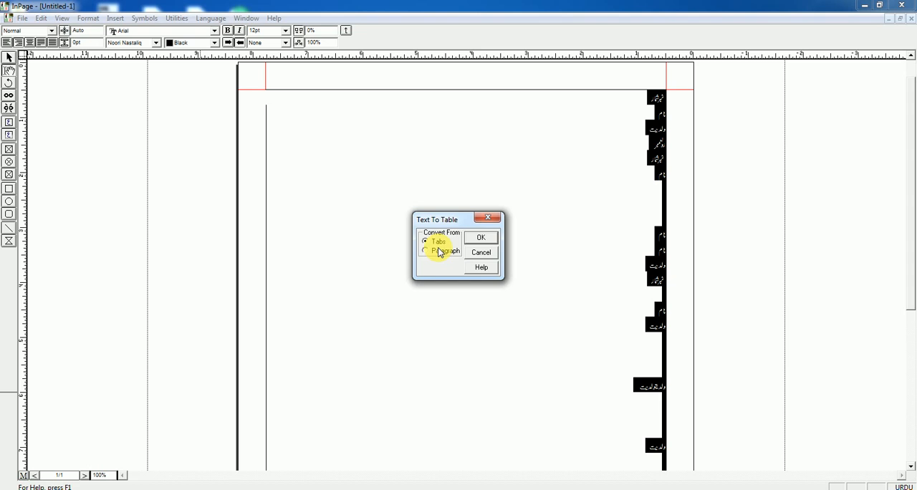
{"action": "left_click", "coordinate": [482, 240]}
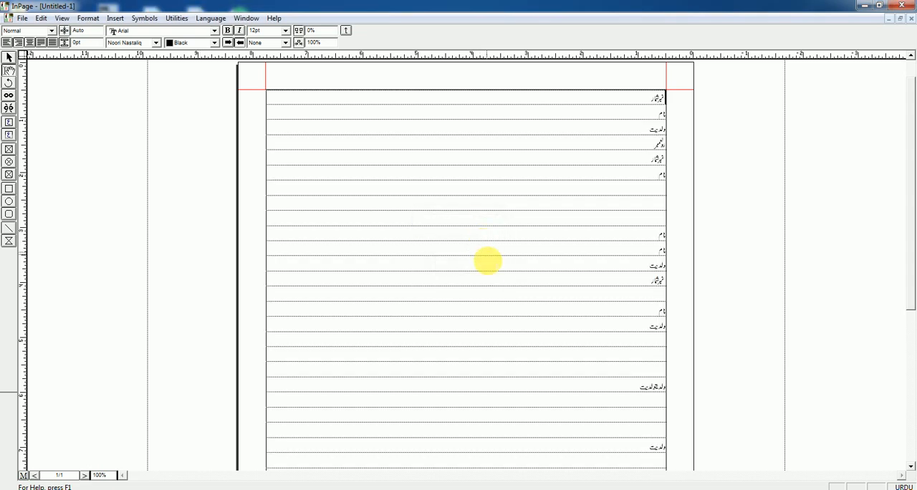
Step: Select the single-column table's rows and convert them back to text with Table To Text set to Paragraph
{"action": "scroll", "coordinate": [502, 384], "scroll_direction": "down", "scroll_amount": 5}
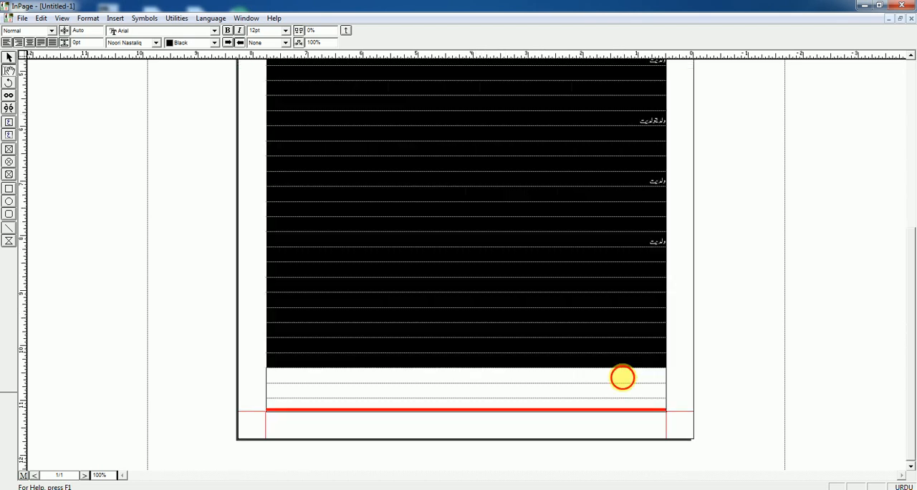
{"action": "left_click", "coordinate": [623, 377], "text": "shift"}
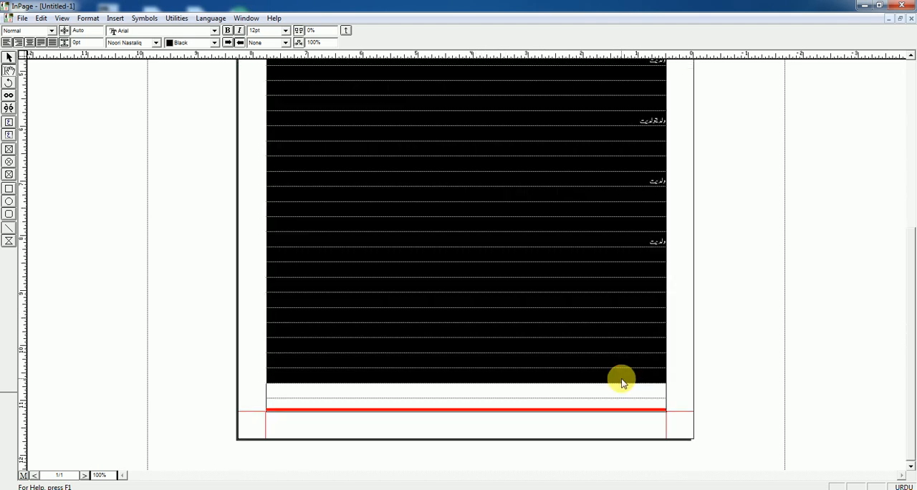
{"action": "left_click", "coordinate": [117, 19]}
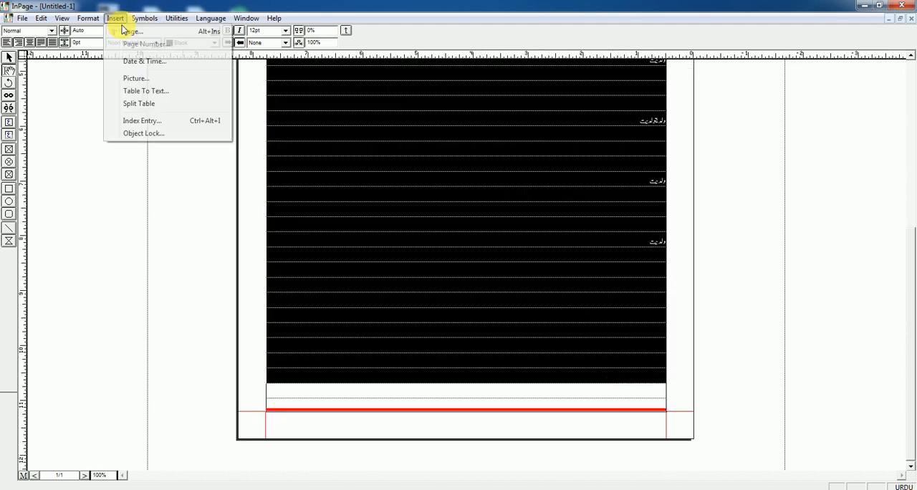
{"action": "left_click", "coordinate": [147, 92]}
{"action": "left_click", "coordinate": [439, 257]}
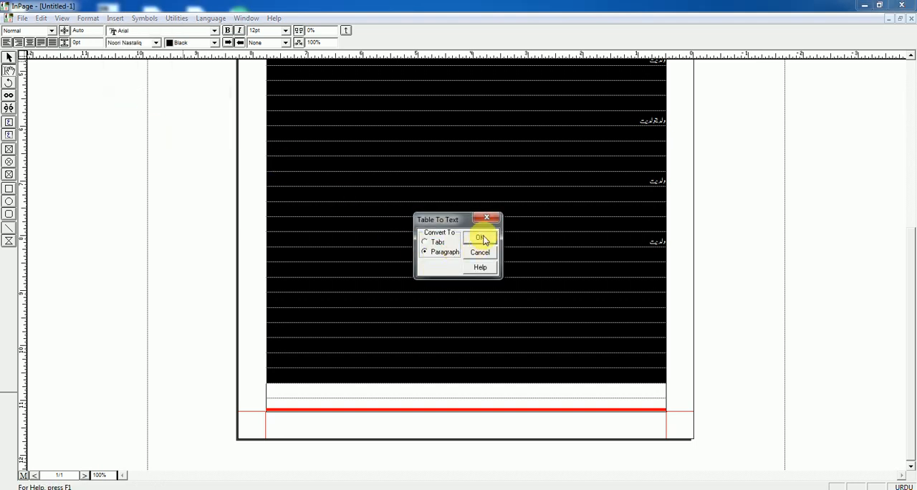
{"action": "left_click", "coordinate": [479, 238]}
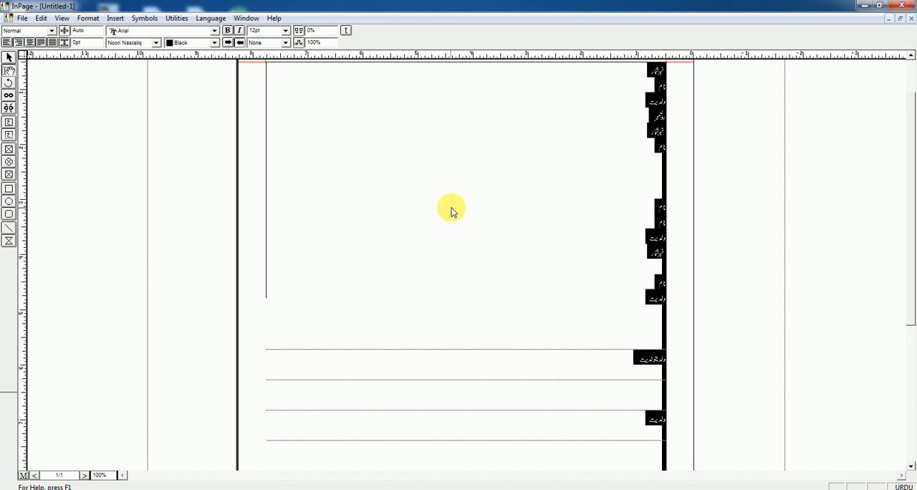
Step: Delete all of the converted text from the page
{"action": "left_click", "coordinate": [496, 223]}
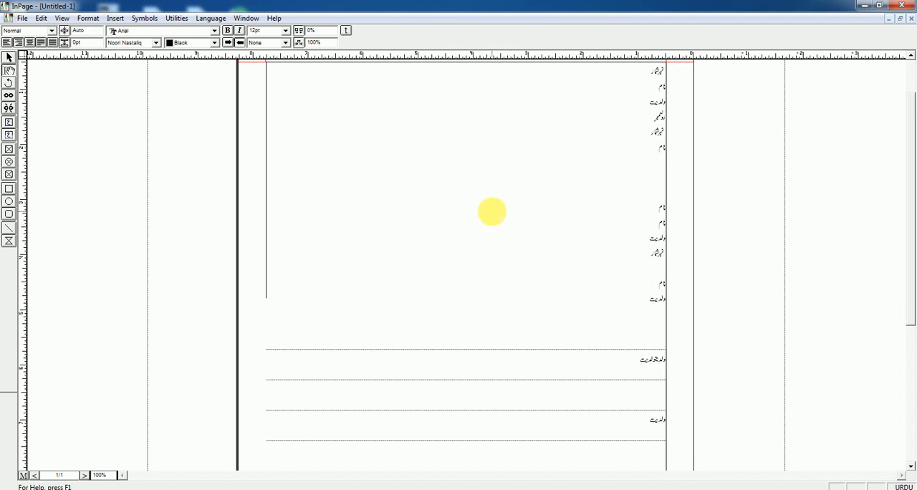
{"action": "key", "text": "ctrl+a"}
{"action": "key", "text": "Delete"}
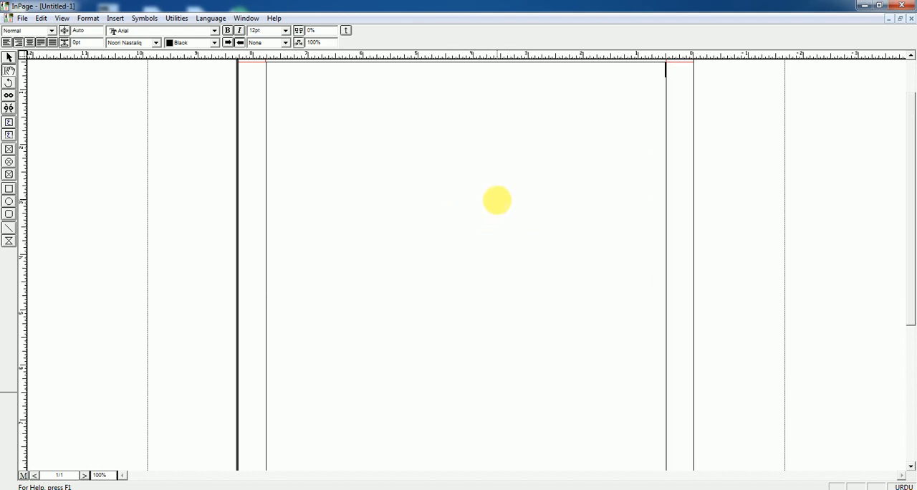
Step: Insert a table with 3 rows, 6 columns and Auto column width on the empty page
{"action": "left_click", "coordinate": [118, 19]}
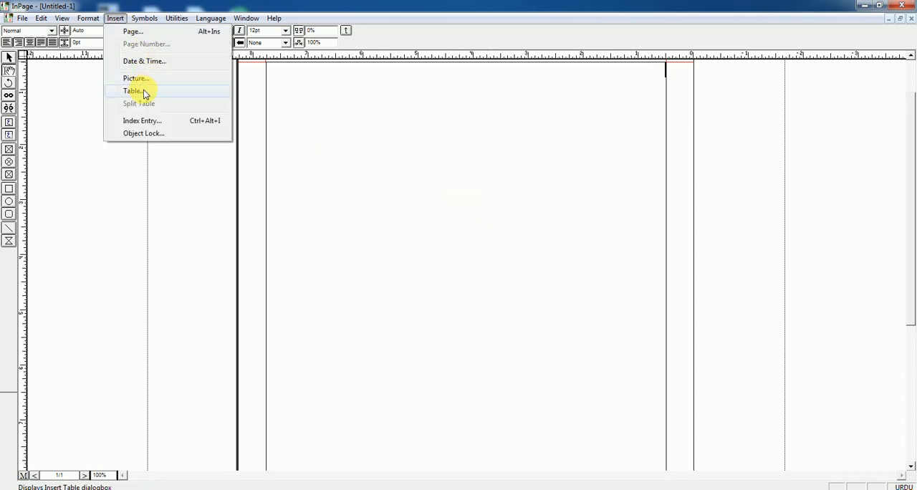
{"action": "left_click", "coordinate": [144, 91]}
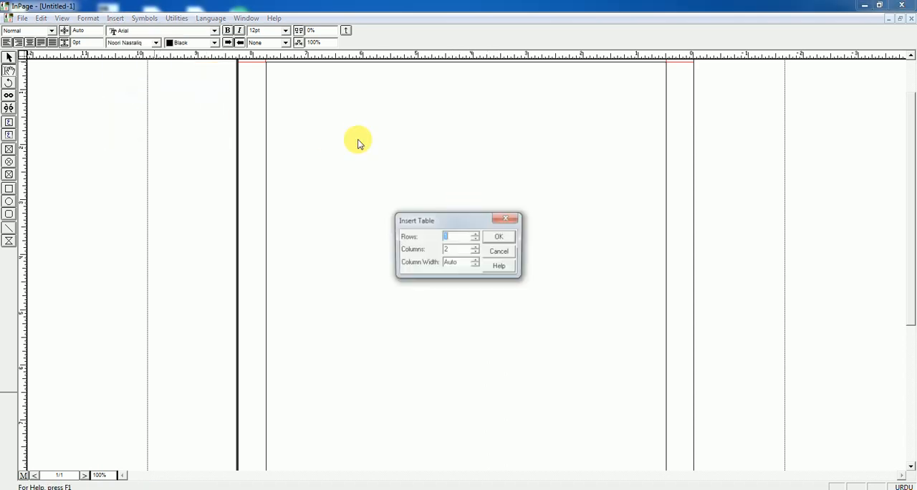
{"action": "left_click", "coordinate": [476, 235]}
{"action": "left_click", "coordinate": [476, 248]}
{"action": "left_click", "coordinate": [476, 248]}
{"action": "left_click", "coordinate": [476, 248]}
{"action": "left_click", "coordinate": [476, 248]}
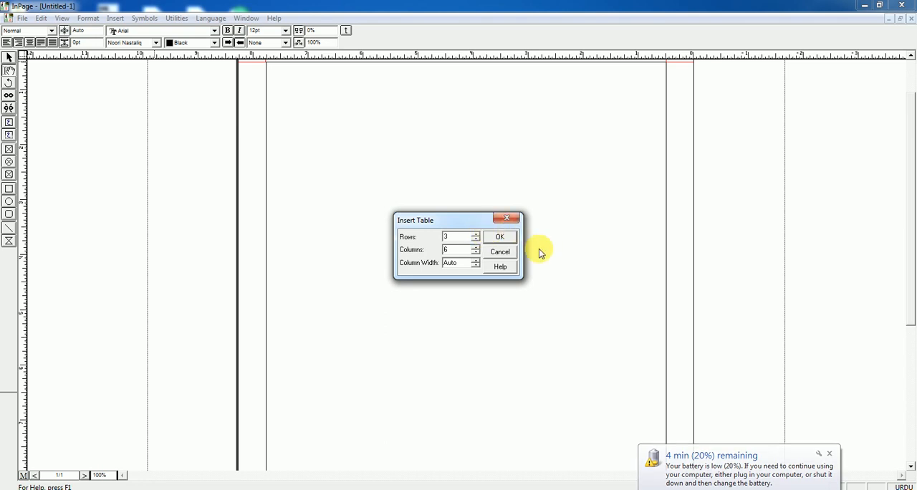
{"action": "left_click", "coordinate": [500, 237]}
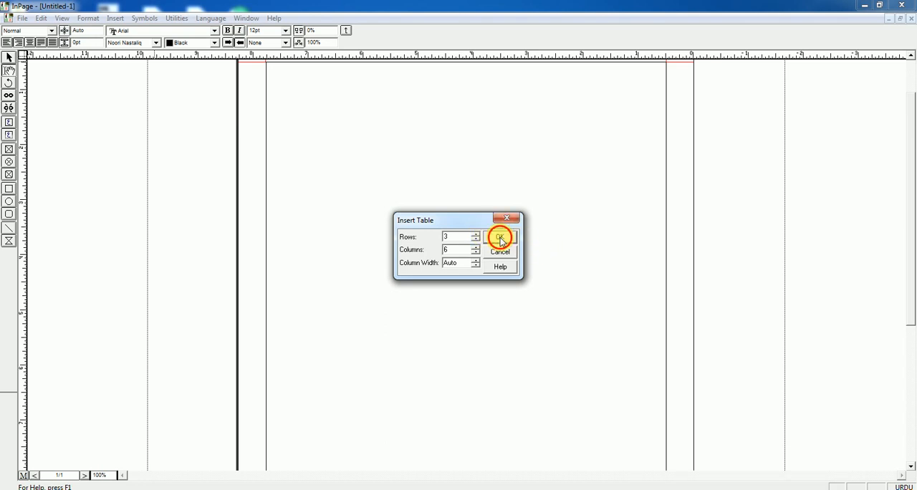
{"action": "scroll", "coordinate": [557, 86], "scroll_direction": "up", "scroll_amount": 2}
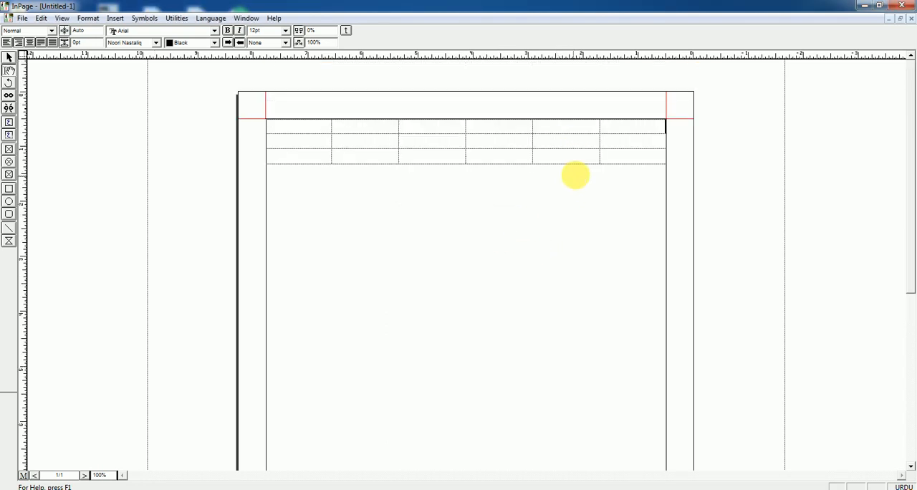
Step: Extend the six-column table with four more empty rows at its end, making seven rows
{"action": "left_click", "coordinate": [611, 159]}
{"action": "key", "text": "Tab"}
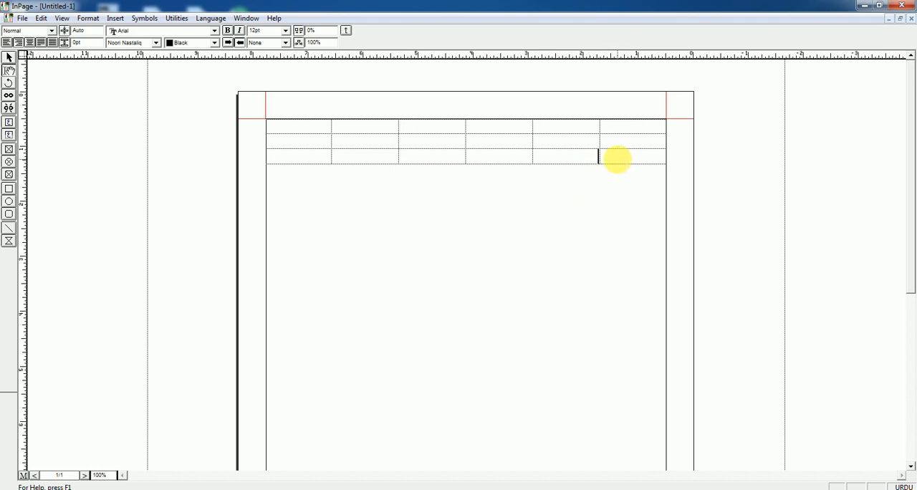
{"action": "key", "text": "Tab"}
{"action": "key", "text": "Tab"}
{"action": "key", "text": "Tab"}
{"action": "key", "text": "Tab"}
{"action": "key", "text": "Tab"}
{"action": "key", "text": "Tab"}
{"action": "key", "text": "Tab"}
{"action": "key", "text": "Tab"}
{"action": "key", "text": "Tab"}
{"action": "key", "text": "Tab"}
{"action": "key", "text": "Tab"}
{"action": "key", "text": "Tab"}
{"action": "key", "text": "Tab"}
{"action": "key", "text": "Tab"}
{"action": "key", "text": "Tab"}
{"action": "key", "text": "Tab"}
{"action": "key", "text": "Tab"}
{"action": "key", "text": "Tab"}
{"action": "key", "text": "Tab"}
{"action": "key", "text": "Tab"}
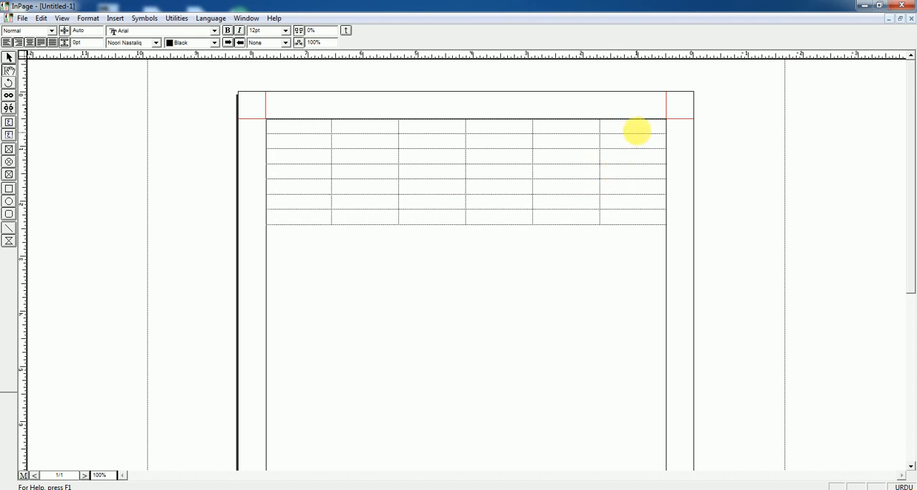
Step: Select the whole table and apply Split Table to open an empty line above its first row
{"action": "left_click", "coordinate": [637, 124]}
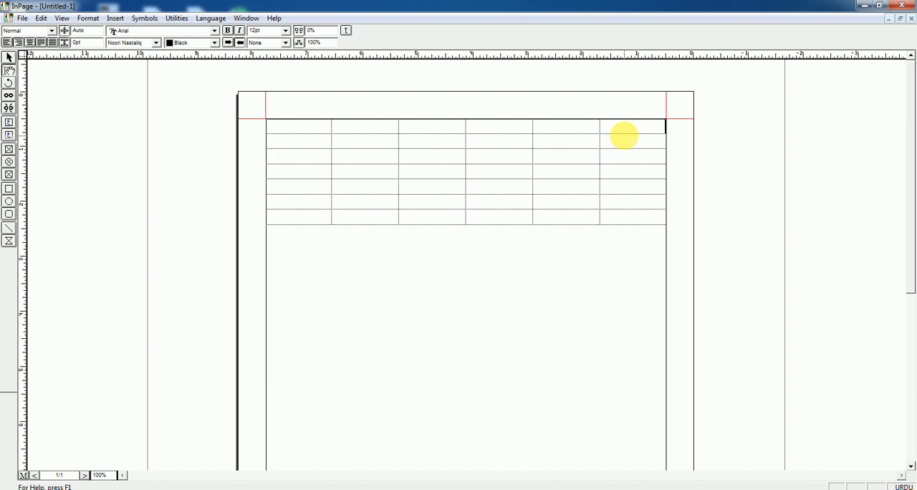
{"action": "left_click_drag", "start_coordinate": [644, 127], "coordinate": [311, 213]}
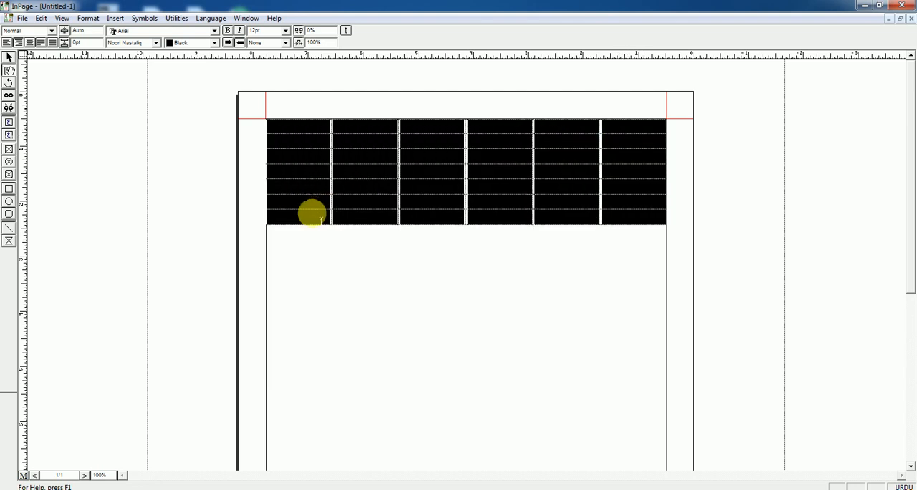
{"action": "left_click", "coordinate": [115, 19]}
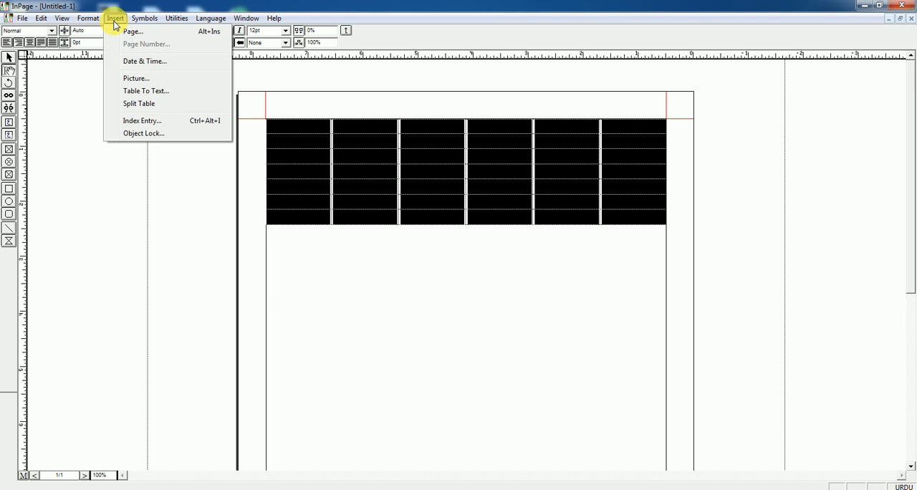
{"action": "left_click", "coordinate": [139, 109]}
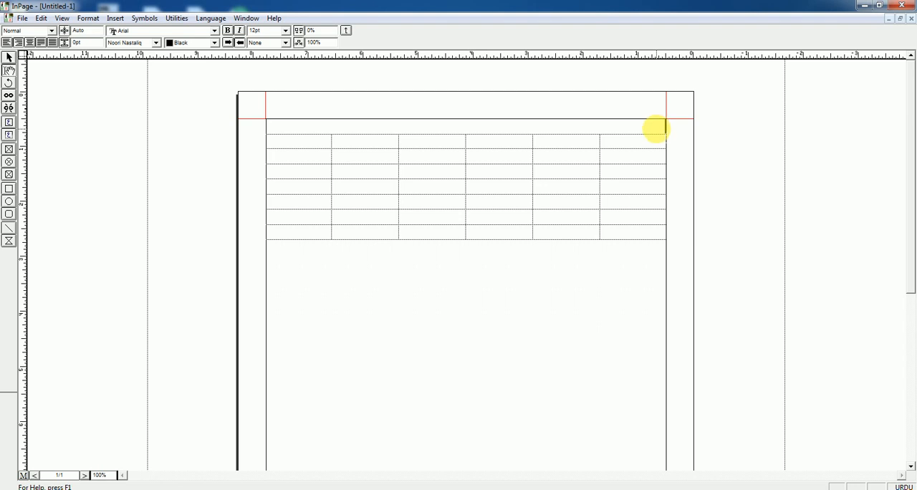
Step: Enter the centered heading "فہرست" on the line above the table and set its font size to 48pt
{"action": "type", "text": "فہرست"}
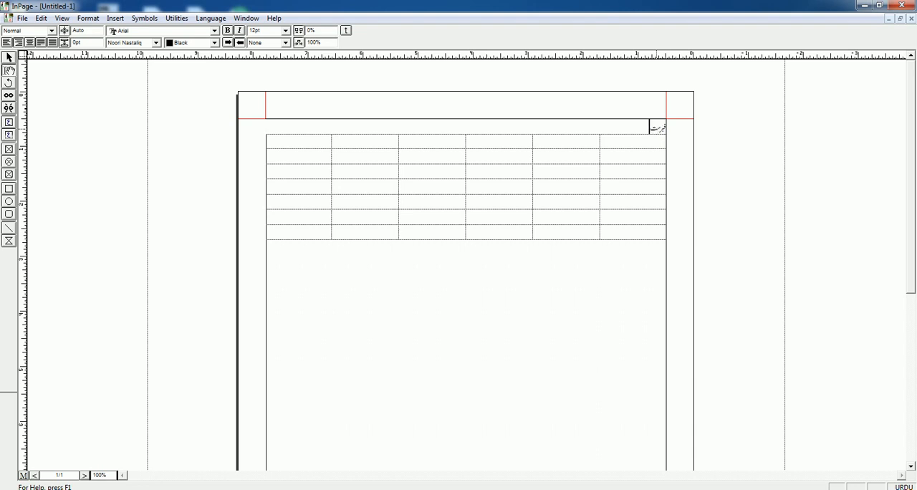
{"action": "left_click", "coordinate": [653, 128]}
{"action": "key", "text": "ctrl+shift+c"}
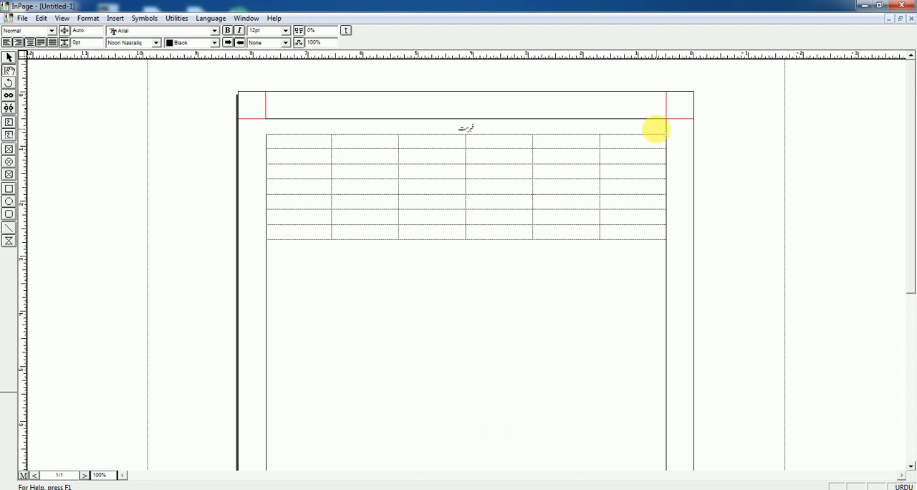
{"action": "double_click", "coordinate": [466, 126]}
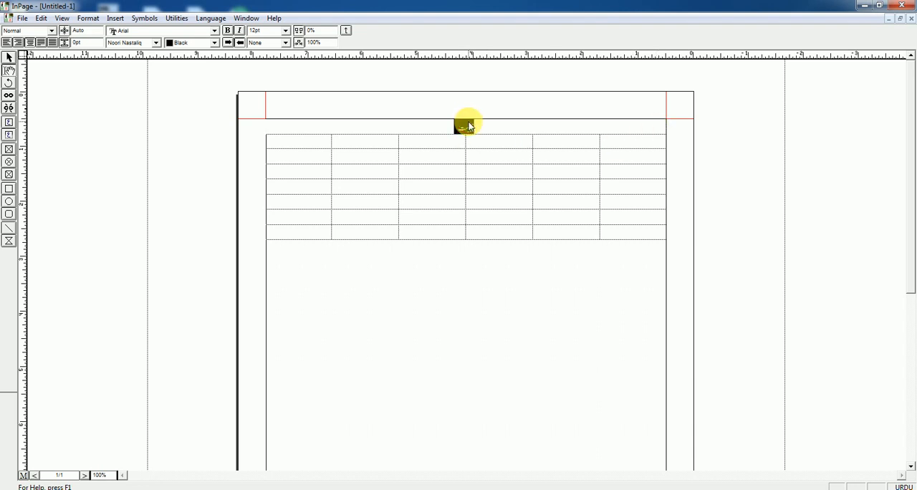
{"action": "left_click", "coordinate": [213, 43]}
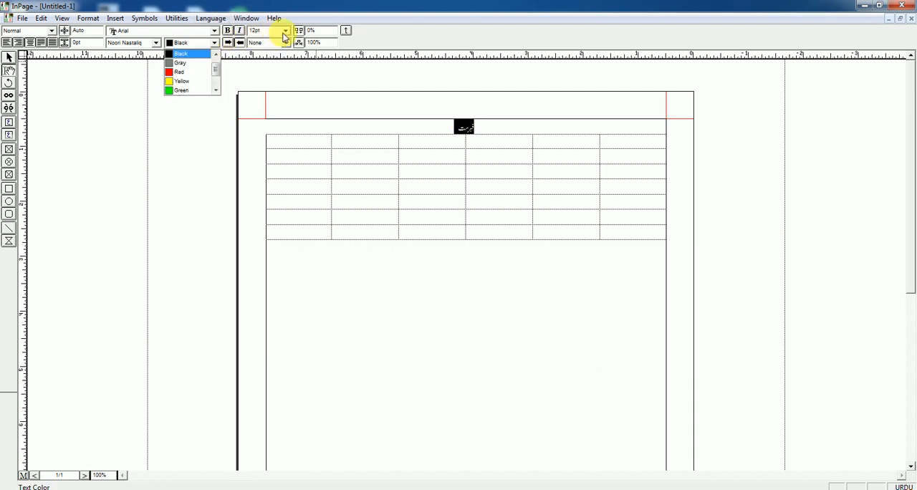
{"action": "left_click", "coordinate": [285, 38]}
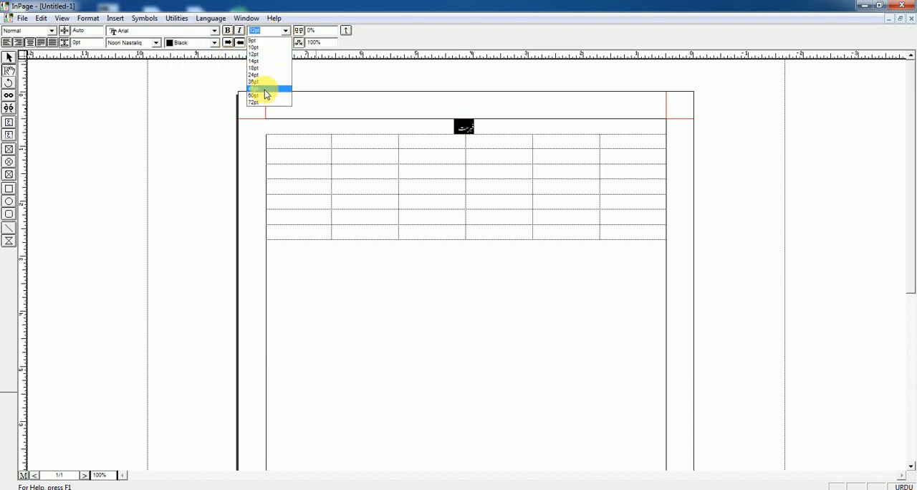
{"action": "left_click", "coordinate": [263, 89]}
{"action": "left_click", "coordinate": [563, 230]}
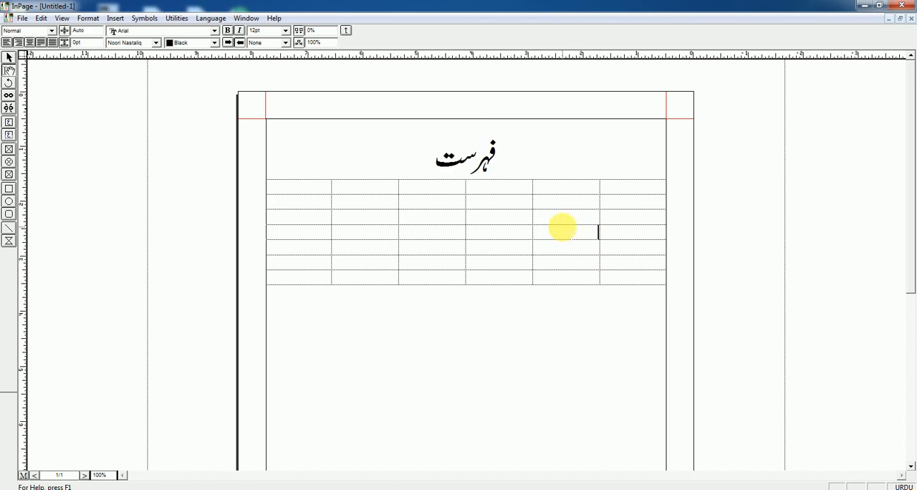
Step: Enter the tab-separated headings "نمبر شمار", "عنوان" and "صفحہ نمبر" on one line below the table
{"action": "scroll", "coordinate": [588, 280], "scroll_direction": "down", "scroll_amount": 2}
{"action": "left_click", "coordinate": [635, 233]}
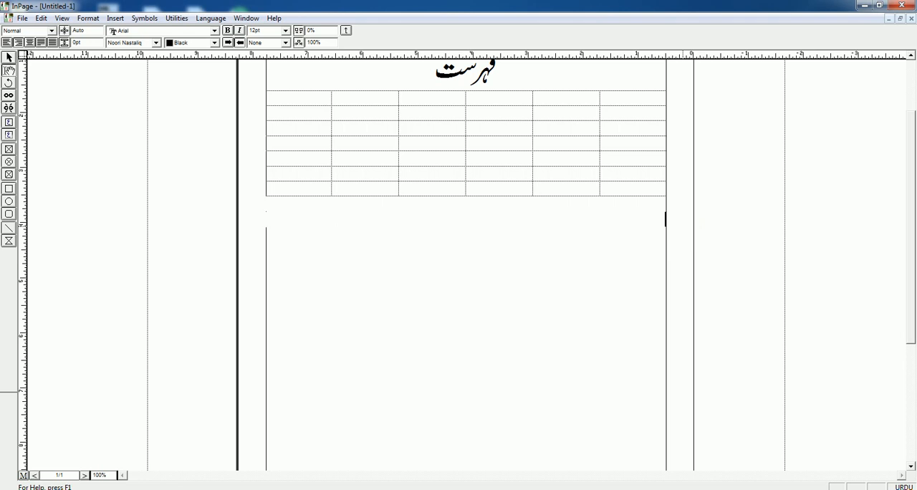
{"action": "type", "text": "برشمار"}
{"action": "key", "text": "Tab"}
{"action": "type", "text": "عنوان صفحہ"}
{"action": "key", "text": "BackSpace"}
{"action": "type", "text": "ہ نمبر"}
{"action": "key", "text": "BackSpace"}
{"action": "type", "text": "مبع"}
{"action": "key", "text": "BackSpace"}
{"action": "type", "text": "ر"}
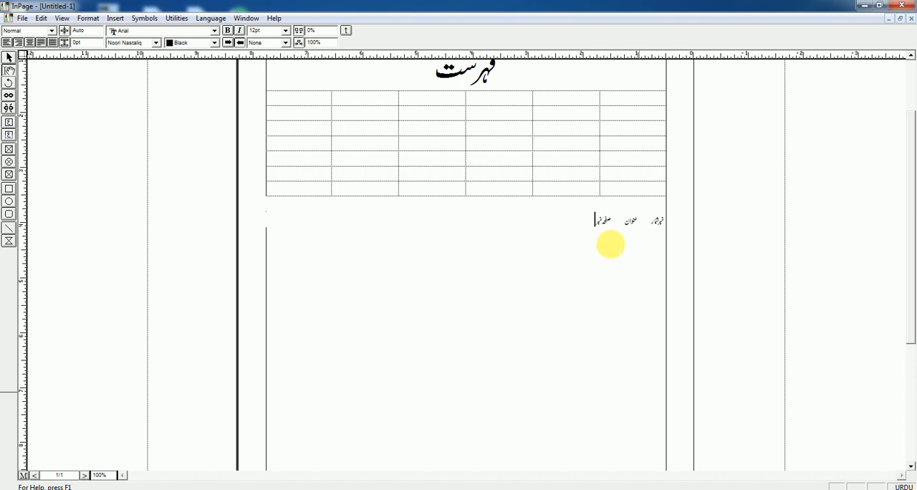
Step: Convert the line of three headings into a table with Text To Table set to convert from Tabs
{"action": "left_click_drag", "start_coordinate": [581, 220], "coordinate": [700, 219]}
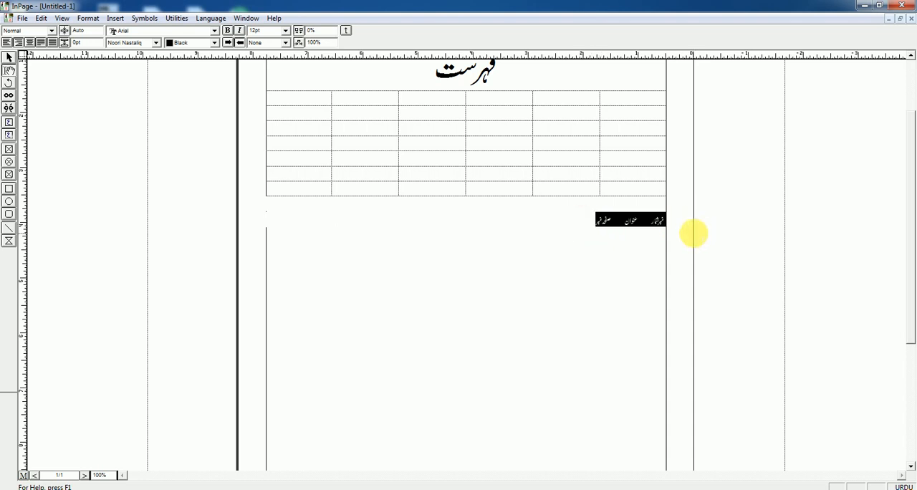
{"action": "left_click", "coordinate": [121, 19]}
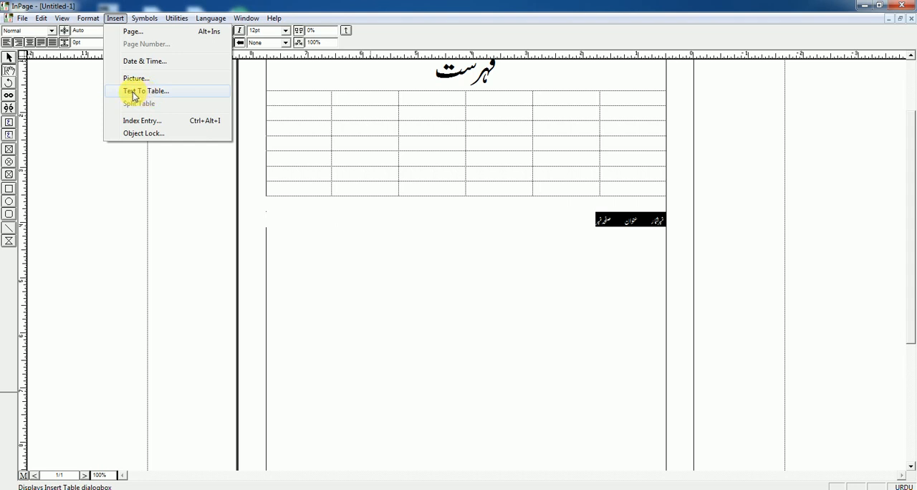
{"action": "left_click", "coordinate": [133, 93]}
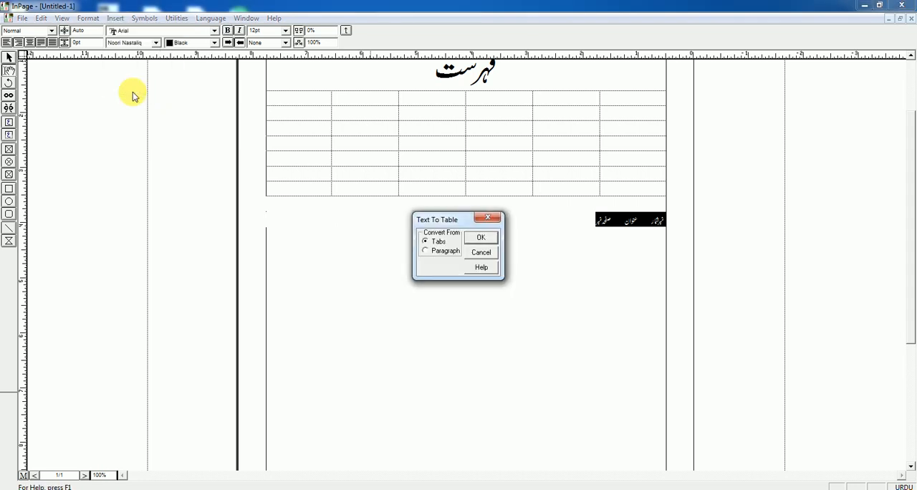
{"action": "left_click", "coordinate": [481, 239]}
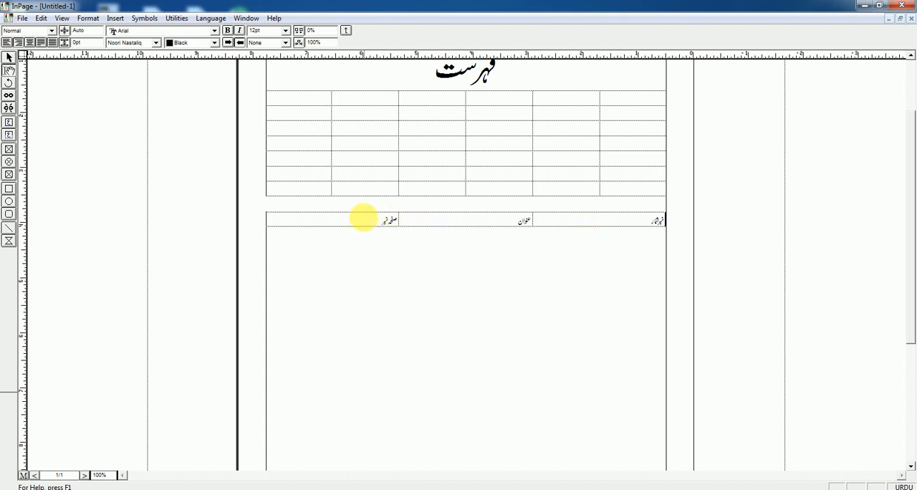
Step: Add three empty rows below the heading row of the three-column table
{"action": "left_click", "coordinate": [367, 220]}
{"action": "key", "text": "Tab"}
{"action": "key", "text": "Tab"}
{"action": "key", "text": "Tab"}
{"action": "key", "text": "Tab"}
{"action": "key", "text": "Tab"}
{"action": "key", "text": "Tab"}
{"action": "key", "text": "Tab"}
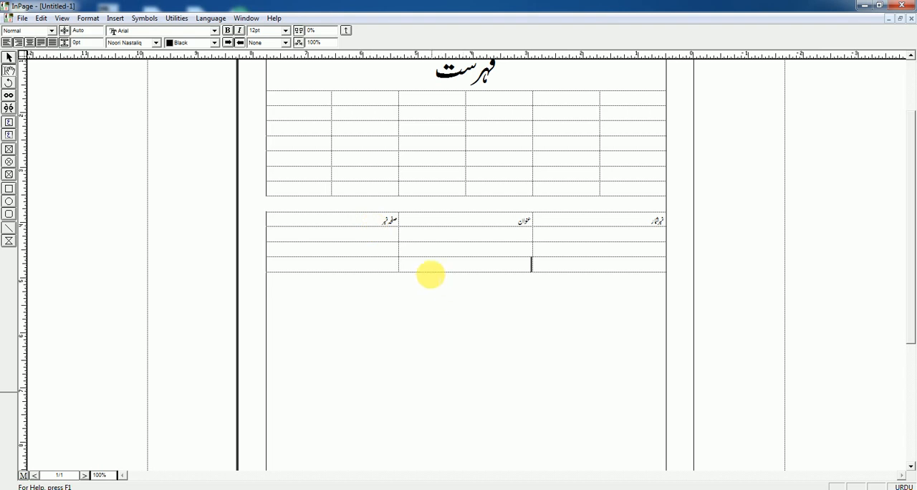
Step: Select the whole three-column table to review the commands available for it, and minimize the application window
{"action": "left_click", "coordinate": [356, 262]}
{"action": "left_click_drag", "start_coordinate": [487, 264], "coordinate": [659, 220]}
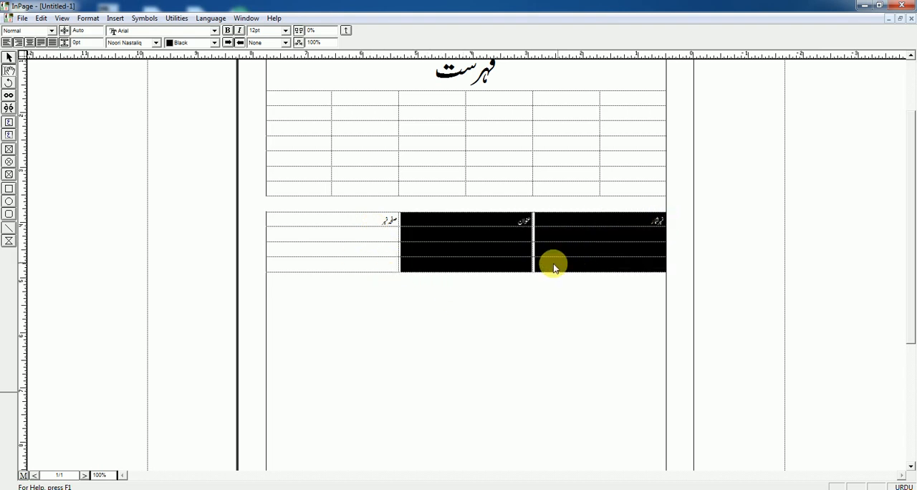
{"action": "left_click", "coordinate": [508, 260]}
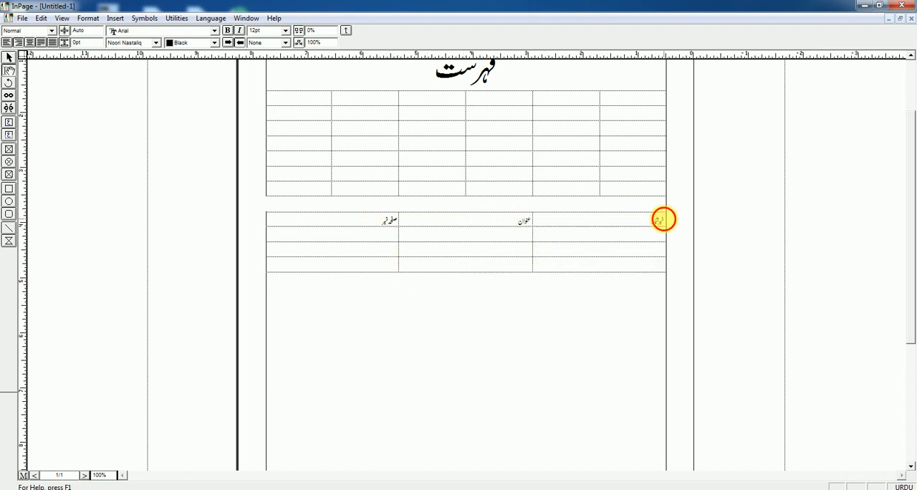
{"action": "left_click_drag", "start_coordinate": [660, 219], "coordinate": [329, 265]}
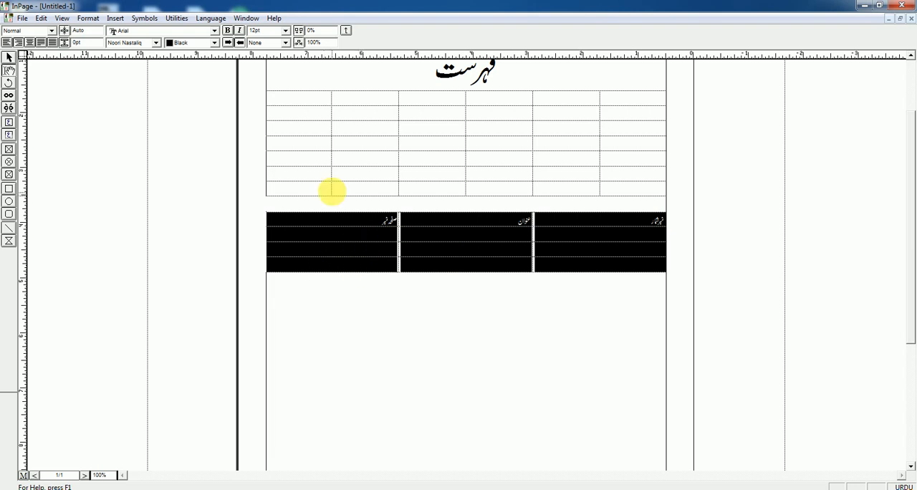
{"action": "left_click", "coordinate": [113, 18]}
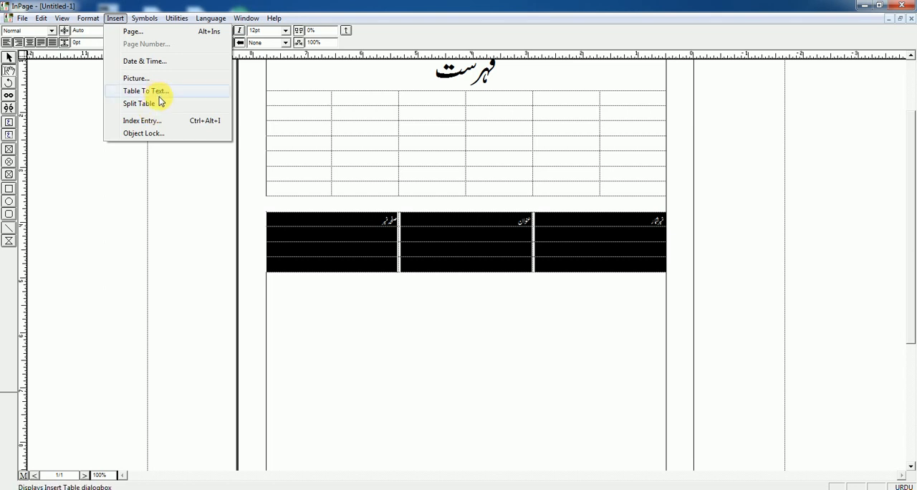
{"action": "left_click", "coordinate": [865, 6]}
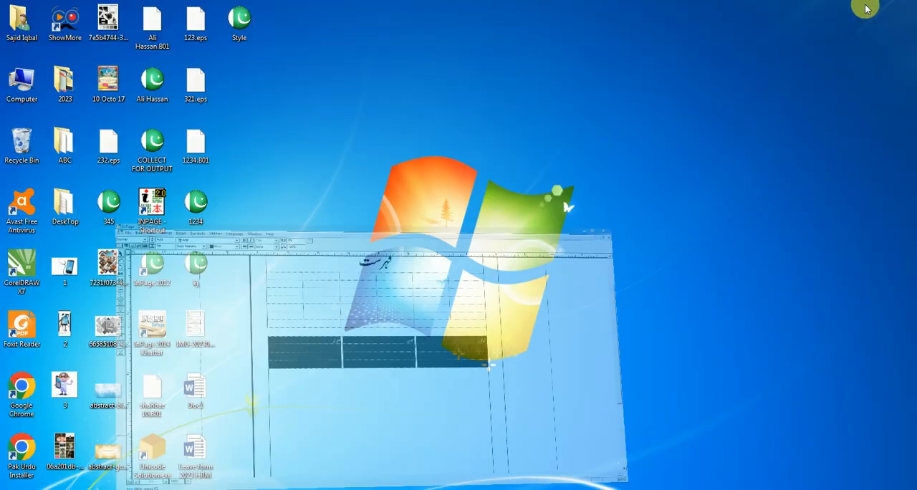